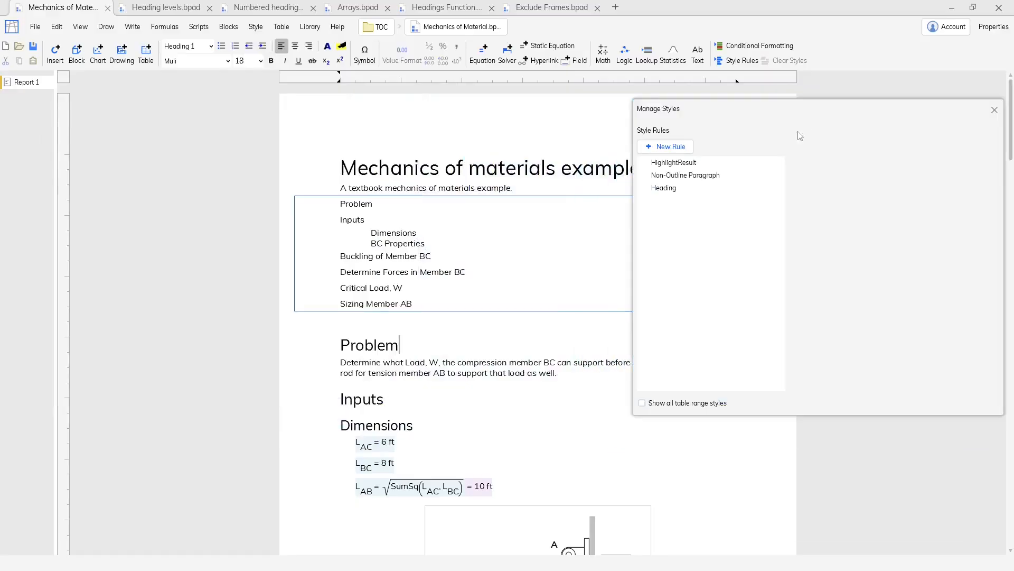
# Set Spacing After to 8 in the document-wide Non-Outline Paragraph rule and review its effect through the report
pyautogui.click(715, 175)
pyautogui.scroll(-3, 892, 286)
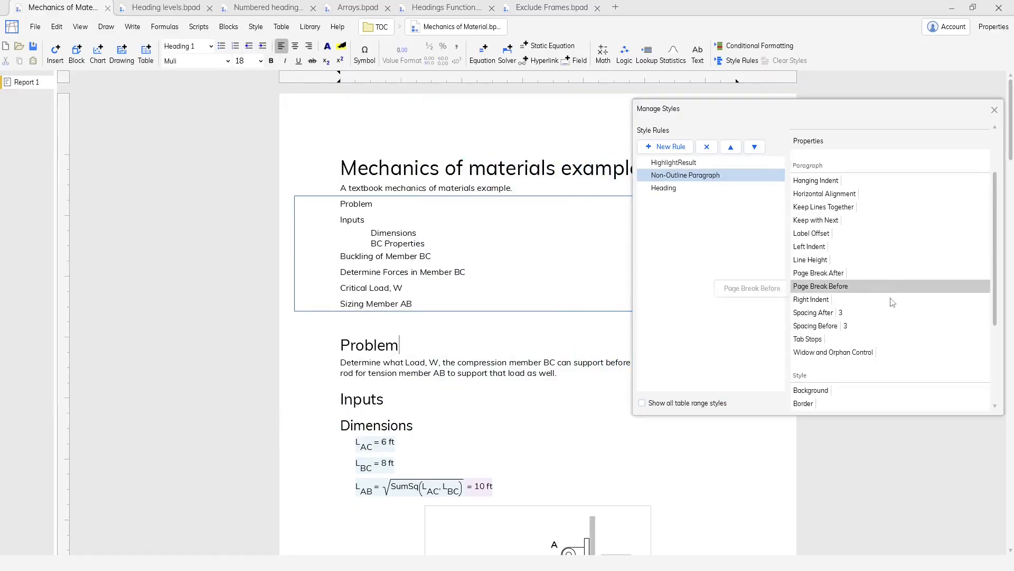
pyautogui.click(876, 316)
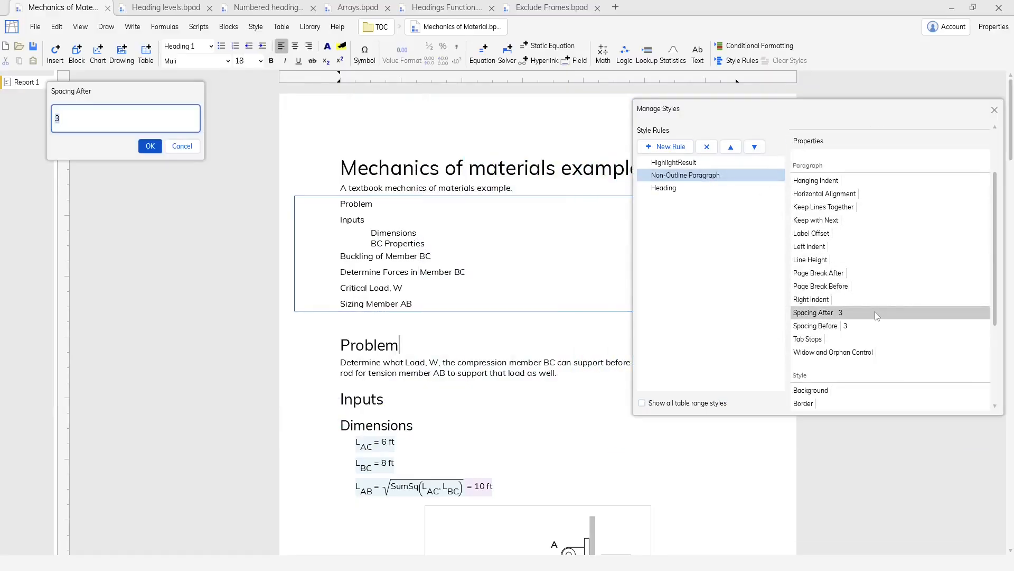
pyautogui.write('8')
pyautogui.press('Return')
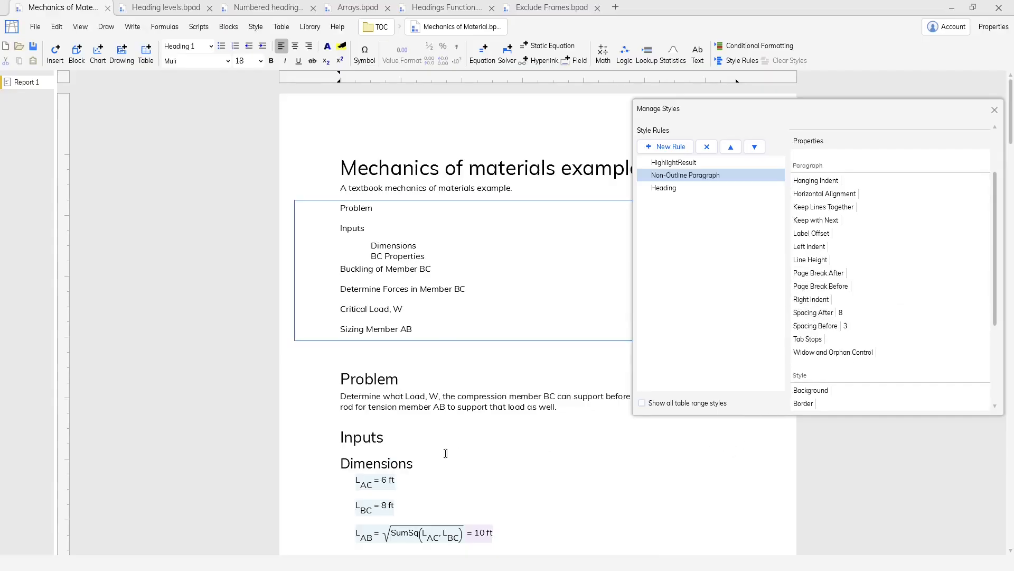
pyautogui.scroll(-3, 448, 406)
pyautogui.scroll(-10, 455, 229)
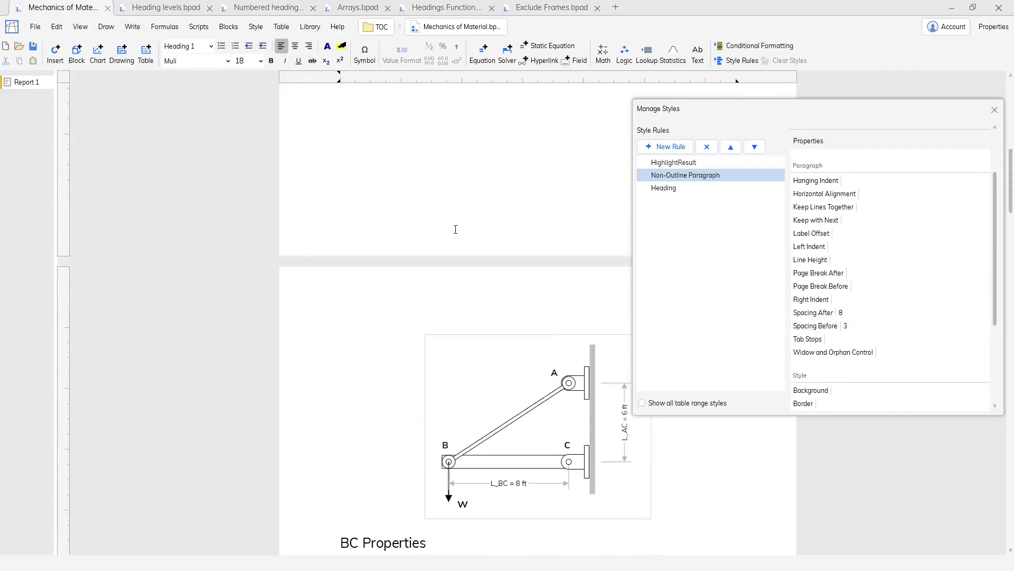
pyautogui.scroll(13, 456, 230)
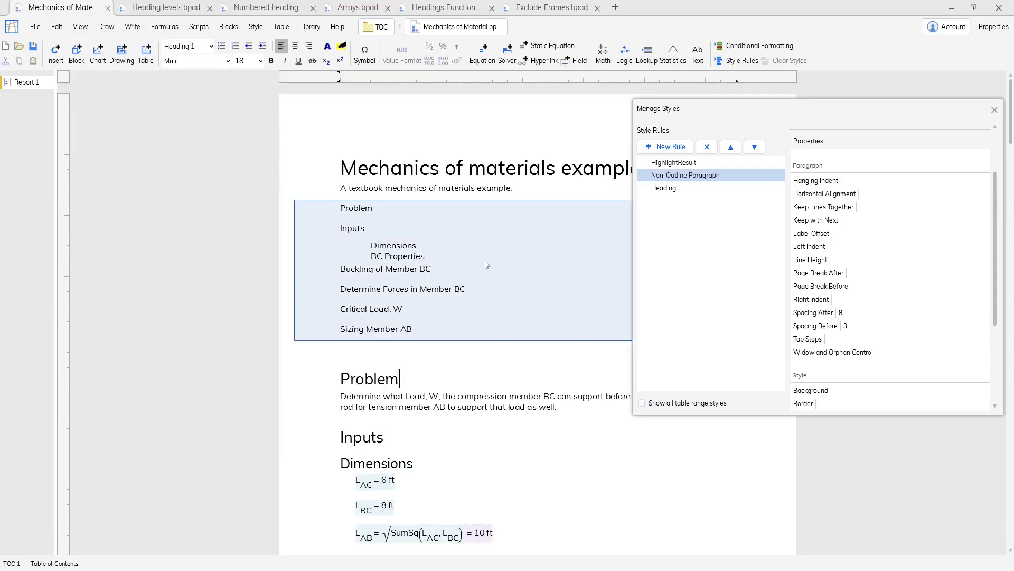
# Undo the Spacing After change and close the style manager
pyautogui.hotkey('ctrl', 'z')
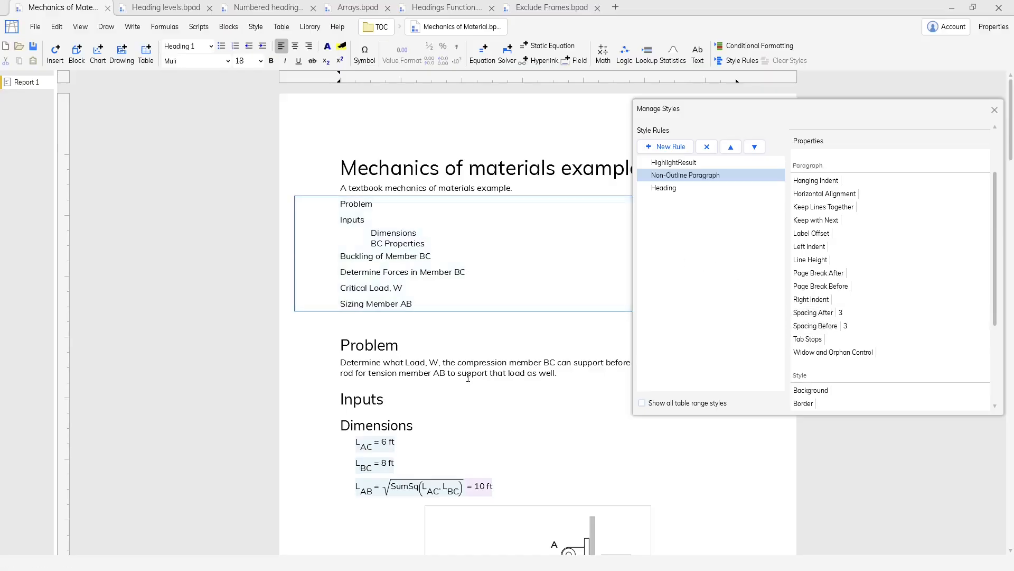
pyautogui.click(995, 110)
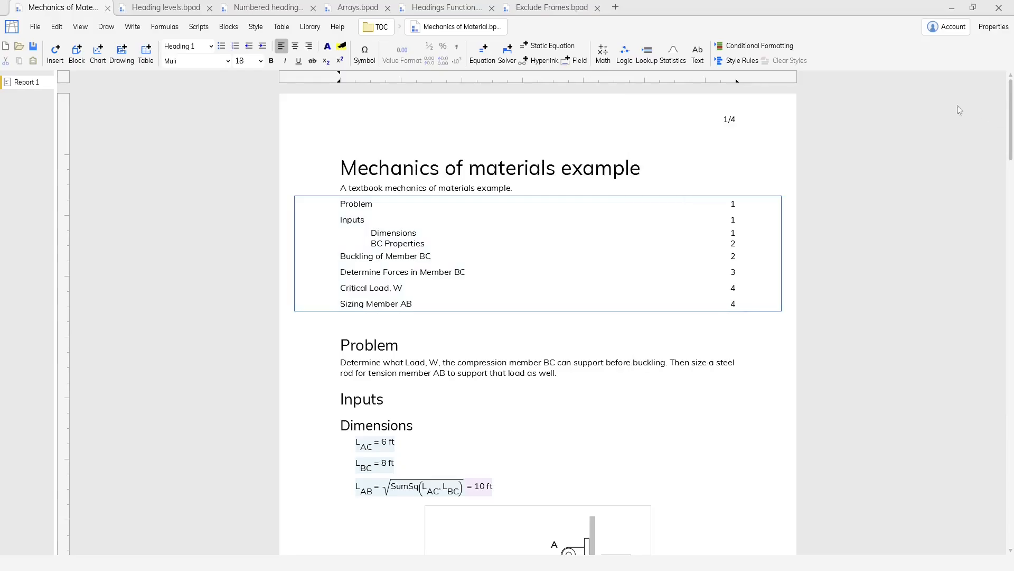
# Add a new style rule for the content of the table of contents block and dock the style manager beside the page
pyautogui.click(495, 227)
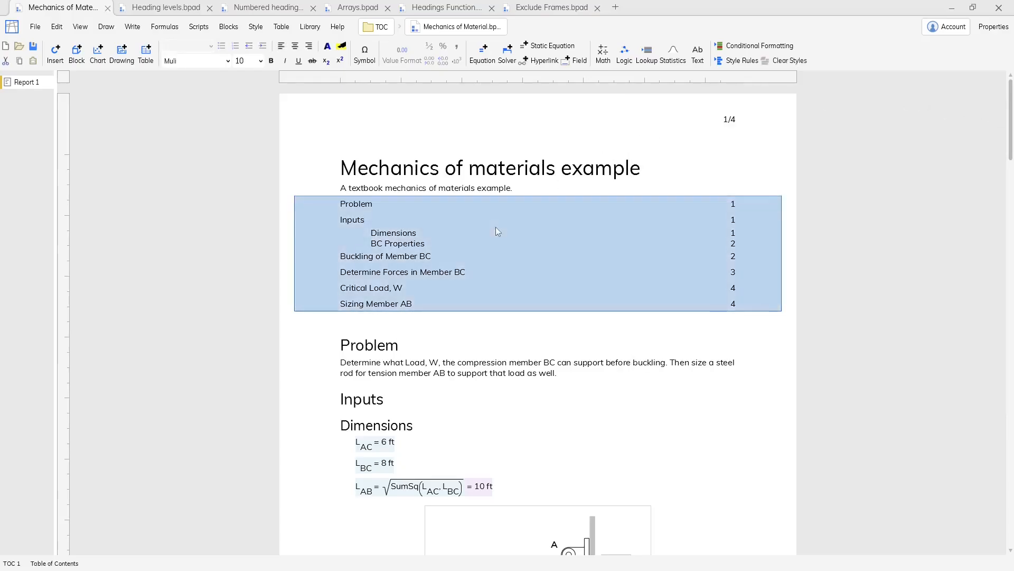
pyautogui.click(256, 29)
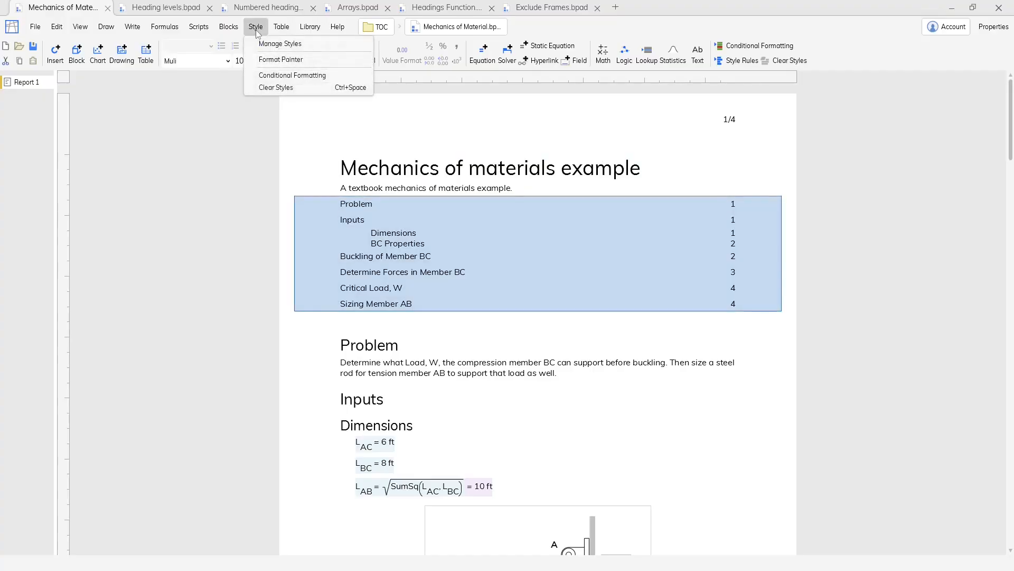
pyautogui.click(280, 43)
pyautogui.moveTo(222, 91); pyautogui.dragTo(528, 126)
pyautogui.click(408, 160)
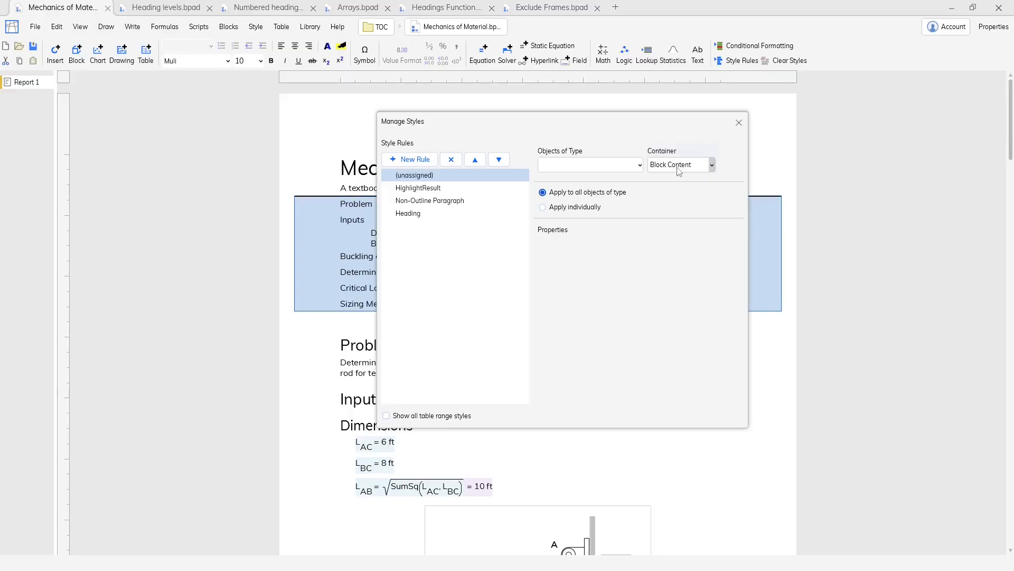
pyautogui.moveTo(669, 119); pyautogui.dragTo(678, 220)
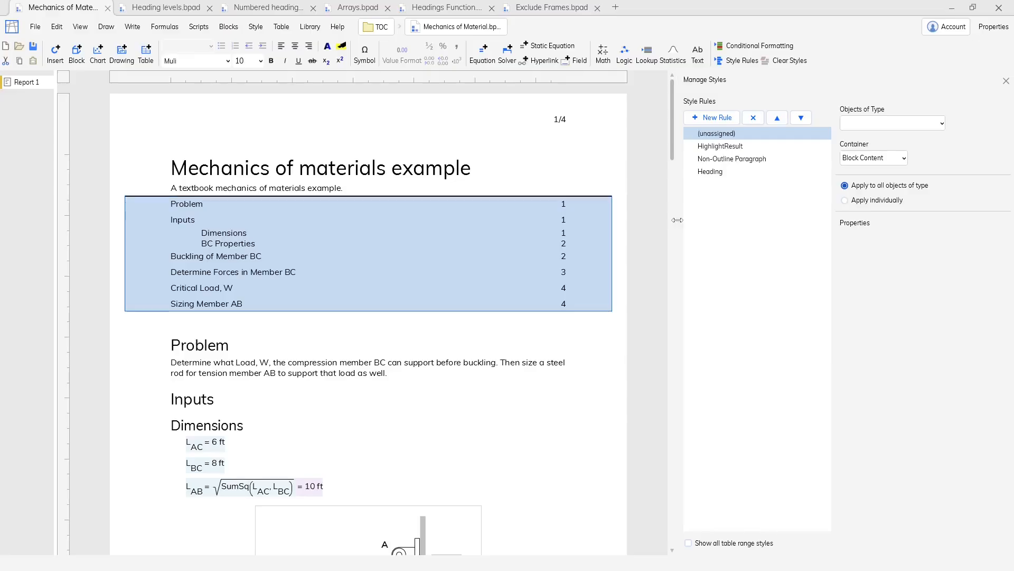
# Apply the new block-content rule to Any Paragraph, with Spacing After 2 and Spacing Before 0
pyautogui.click(924, 128)
pyautogui.scroll(-7, 909, 230)
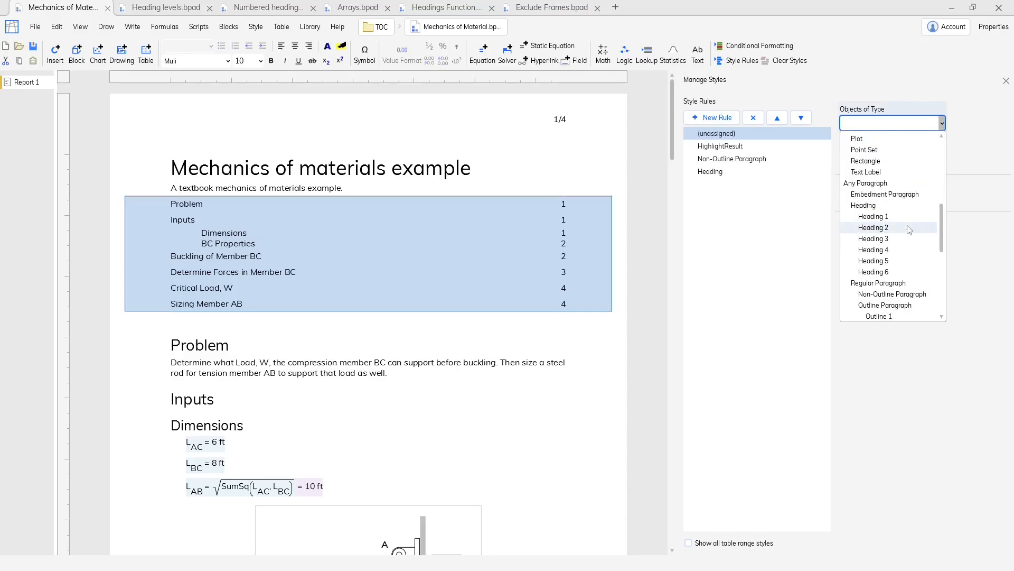
pyautogui.click(899, 184)
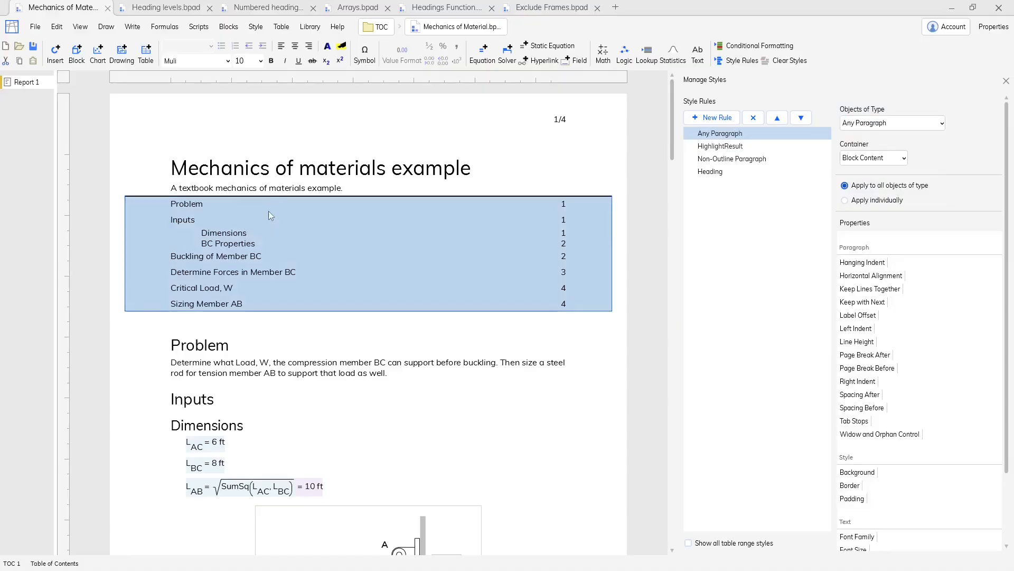
pyautogui.click(917, 394)
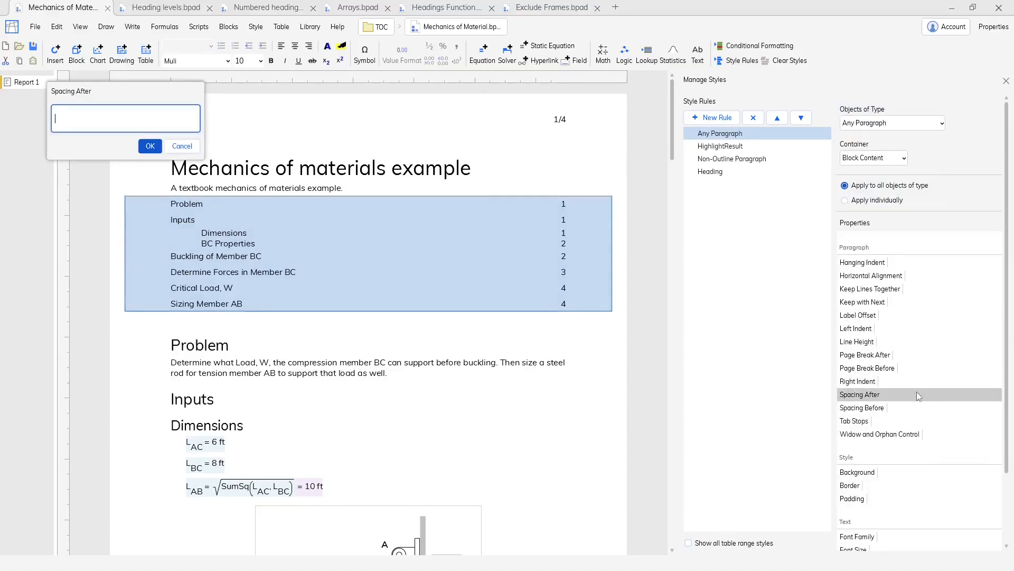
pyautogui.write('2')
pyautogui.press('Return')
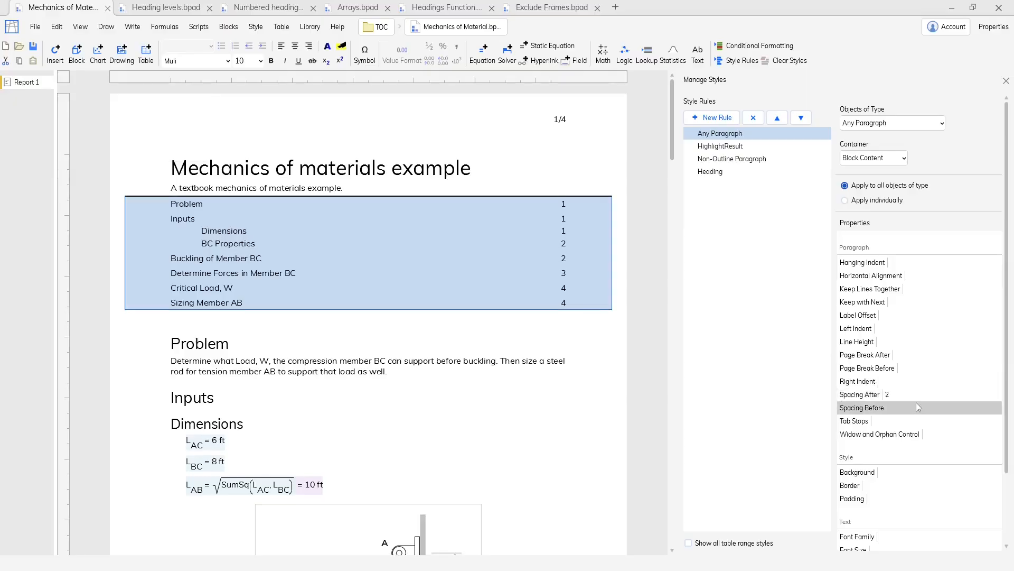
pyautogui.click(916, 408)
pyautogui.press('Return')
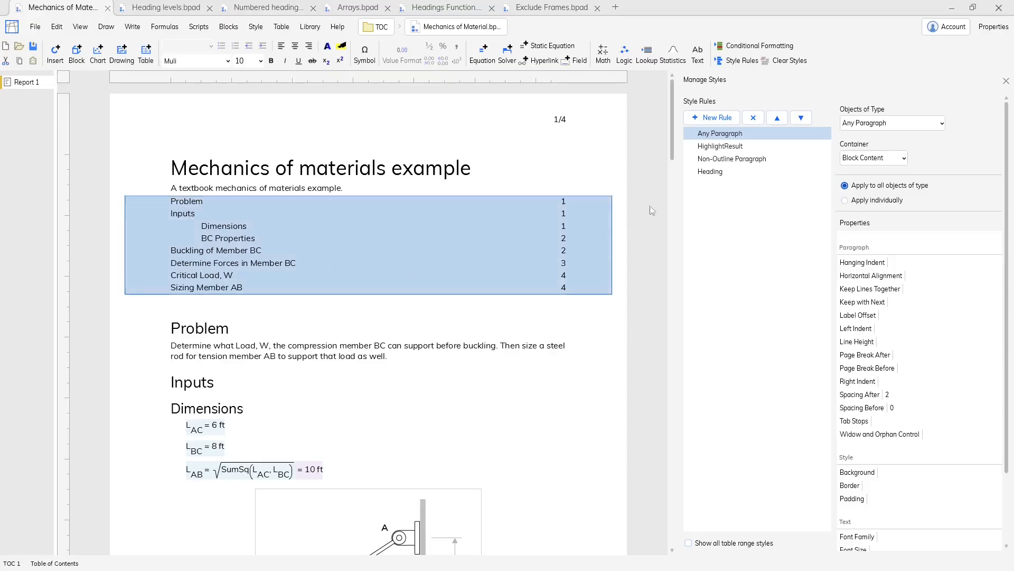
# Add a block-content rule for Non-Outline Paragraph that gives the contents entries a solid black bottom border of thickness 1
pyautogui.click(727, 119)
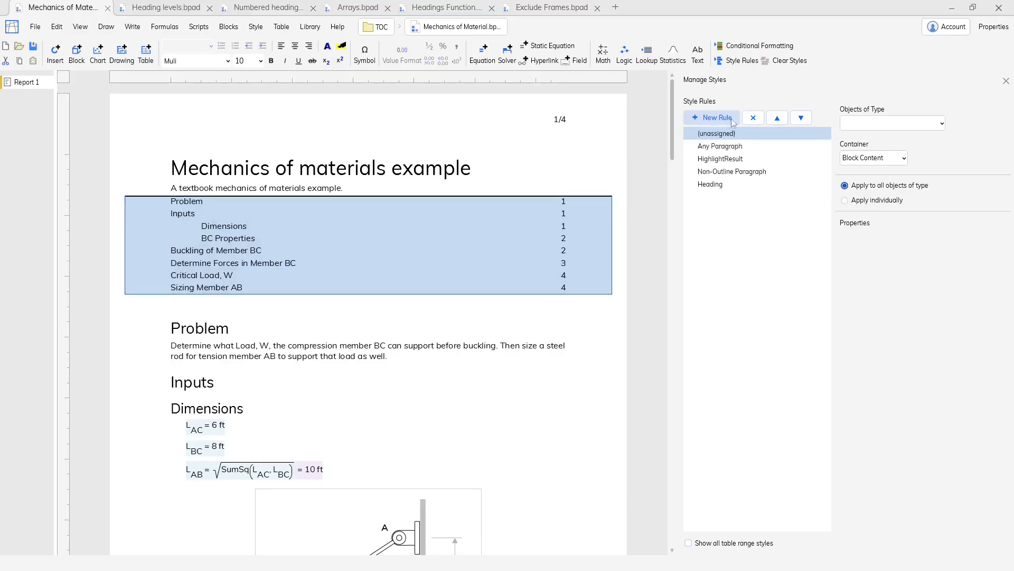
pyautogui.click(877, 123)
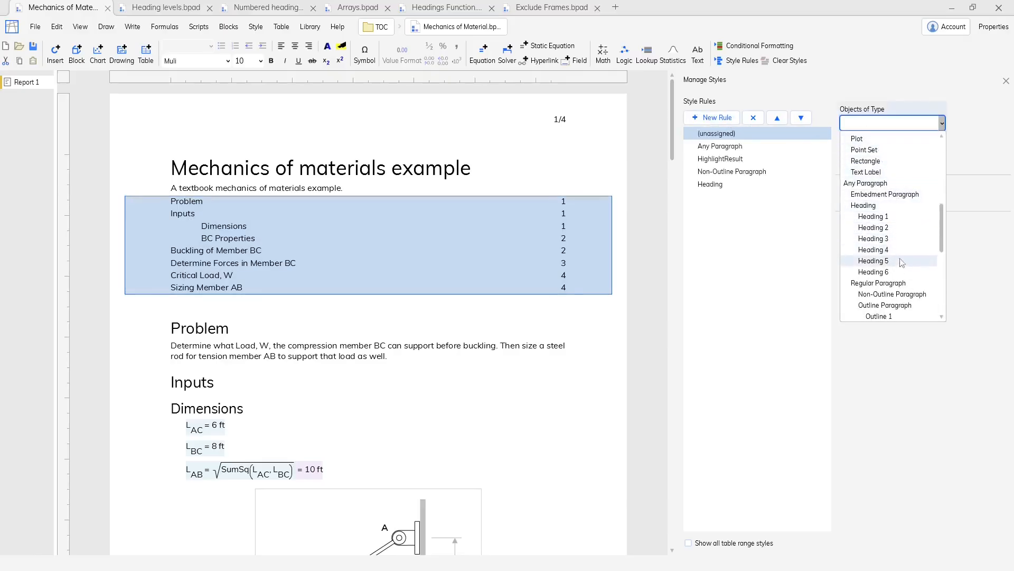
pyautogui.click(907, 294)
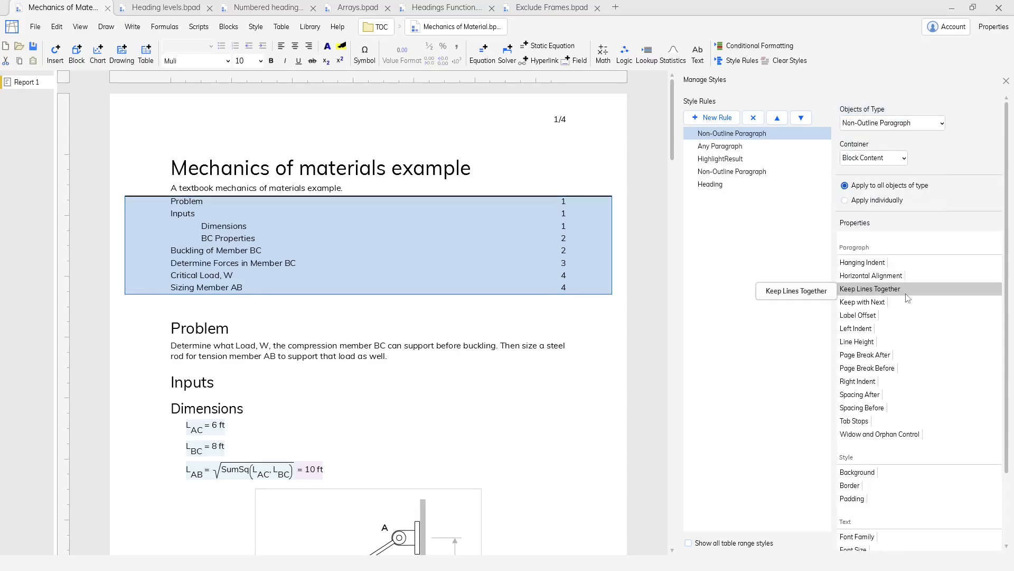
pyautogui.scroll(-3, 907, 298)
pyautogui.click(902, 410)
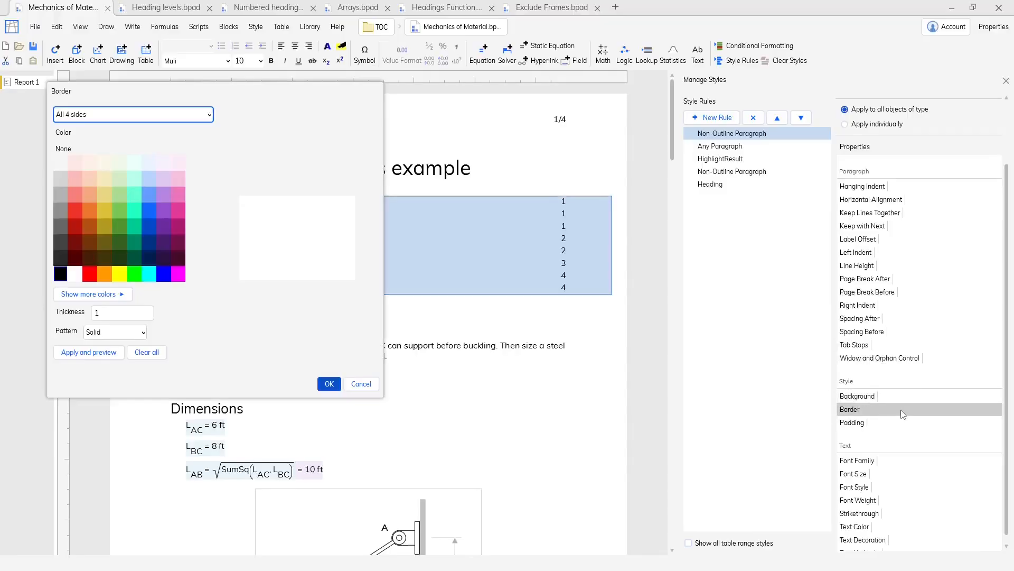
pyautogui.click(124, 115)
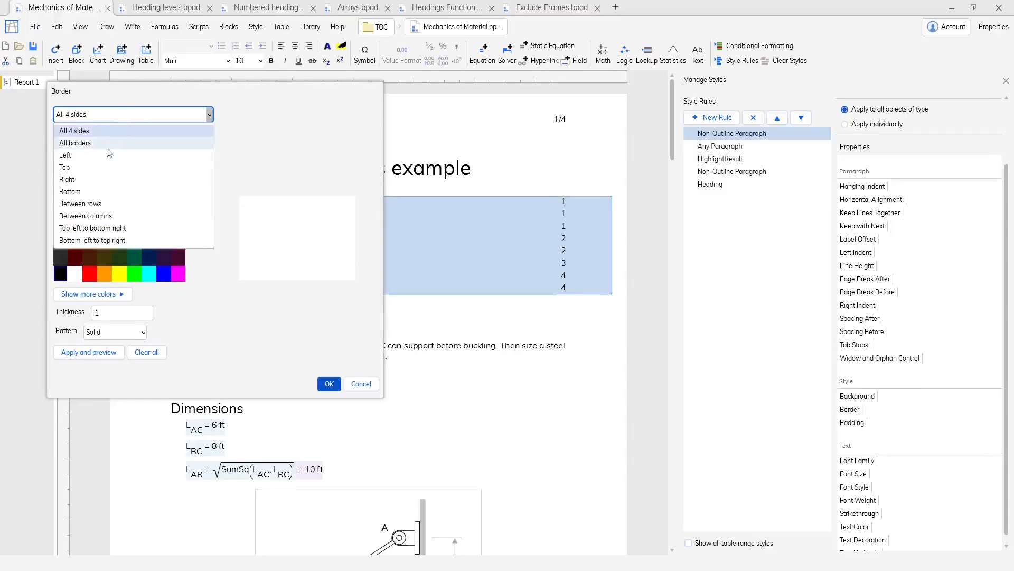
pyautogui.click(89, 191)
pyautogui.click(89, 352)
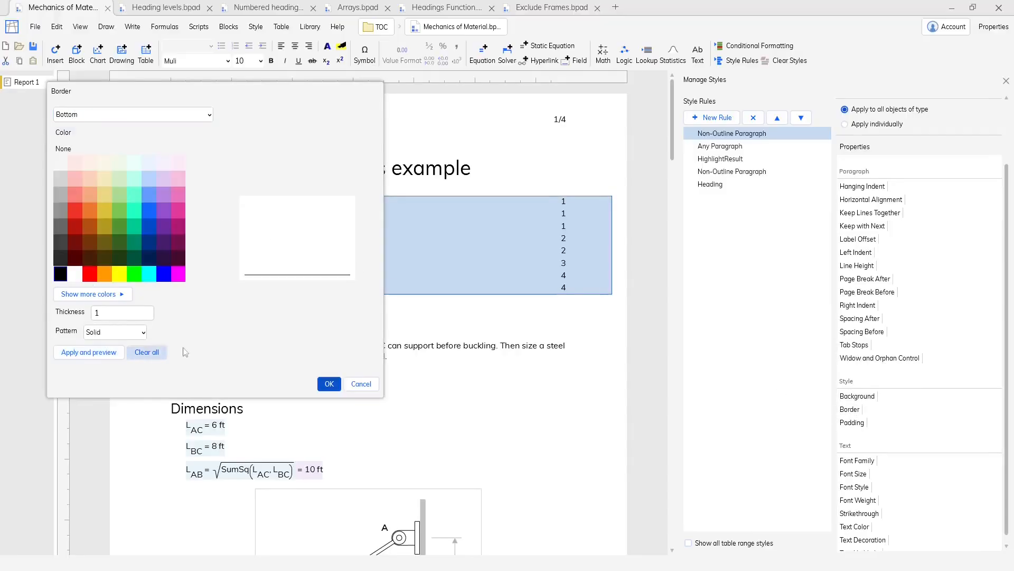
pyautogui.click(329, 383)
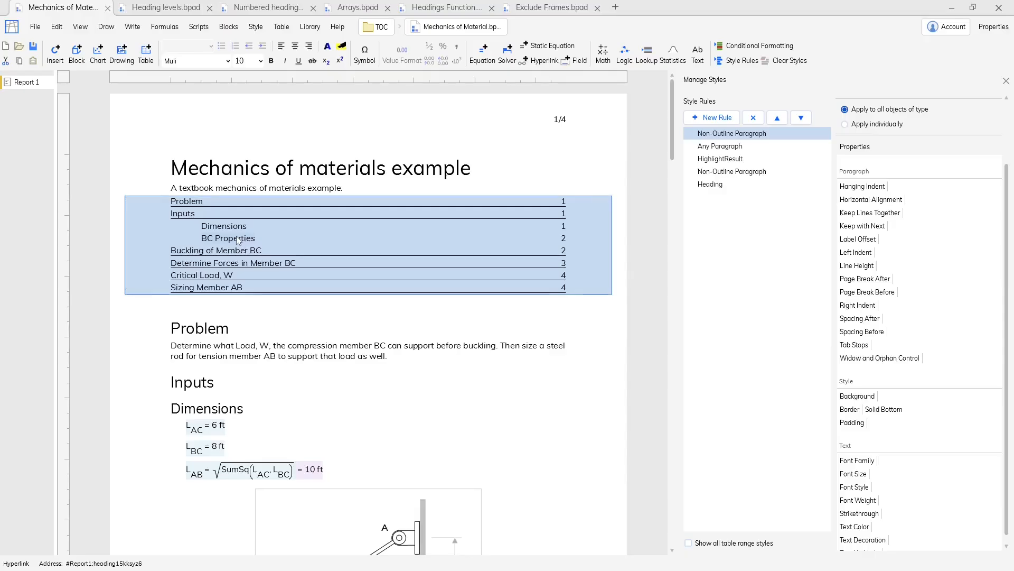
# Add a block-content rule for Outline 1 with font size 8, then deselect the table of contents
pyautogui.click(727, 121)
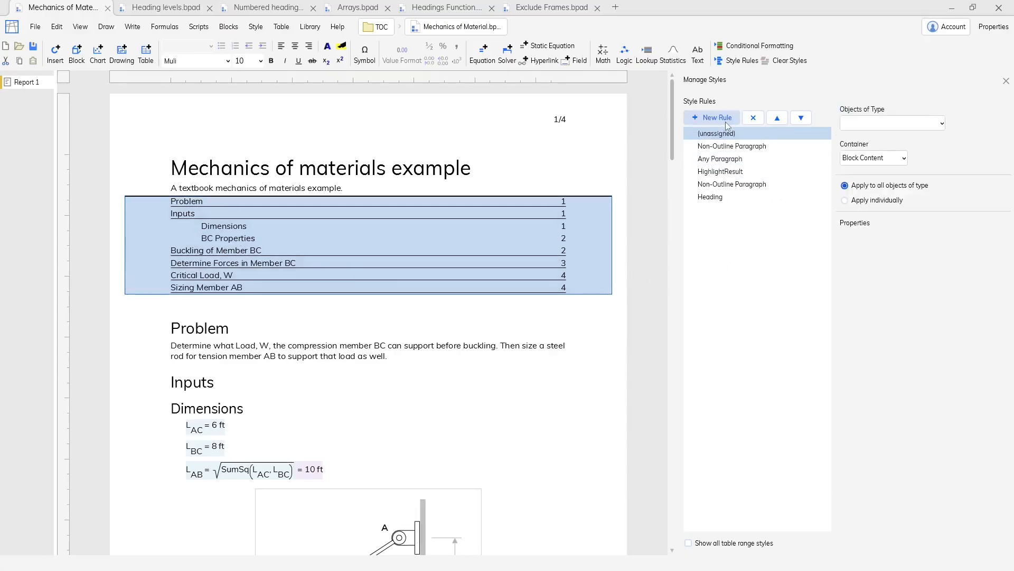
pyautogui.click(942, 123)
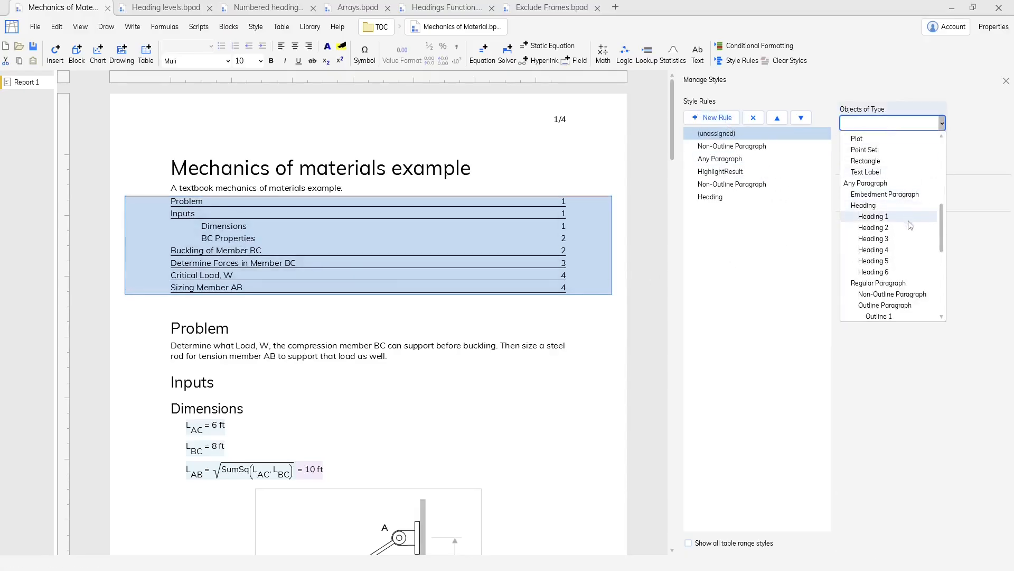
pyautogui.scroll(-4, 901, 188)
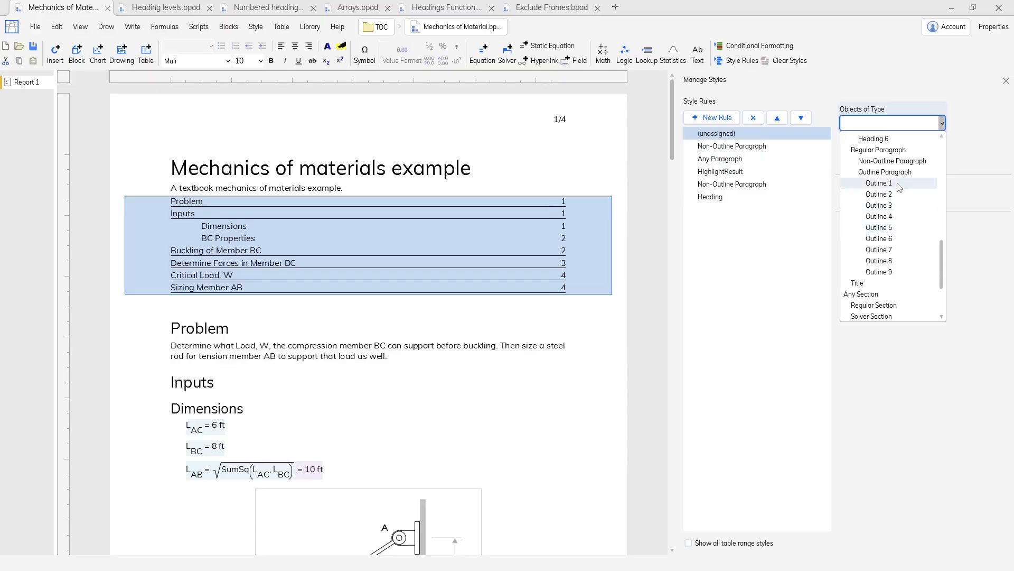
pyautogui.click(879, 183)
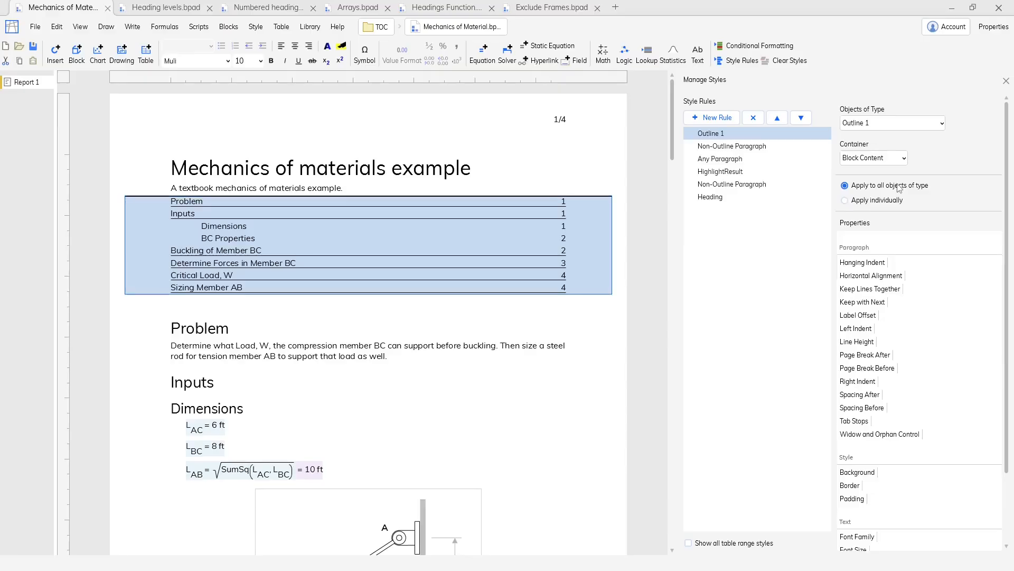
pyautogui.scroll(-3, 910, 288)
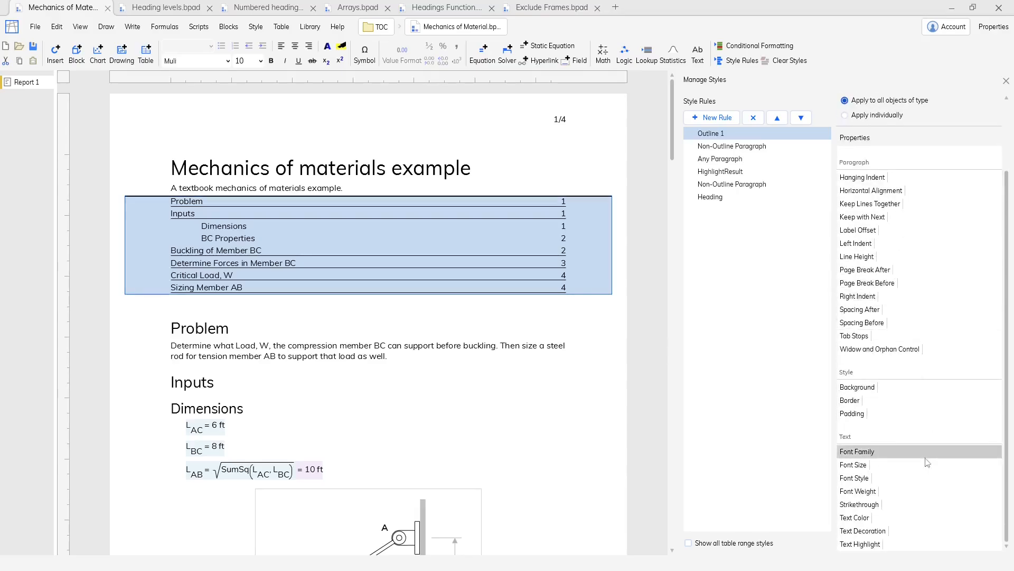
pyautogui.click(928, 464)
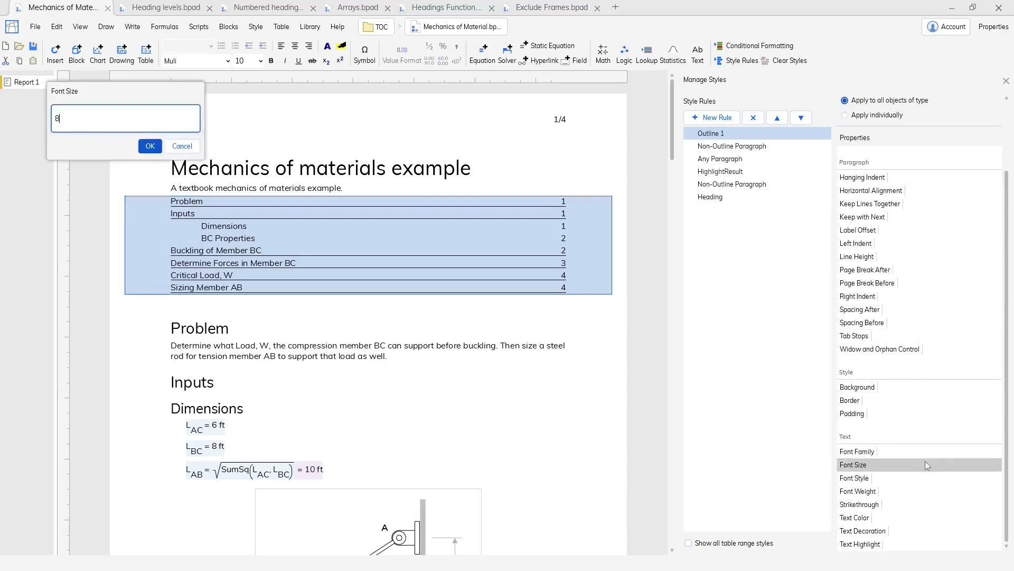
pyautogui.press('Return')
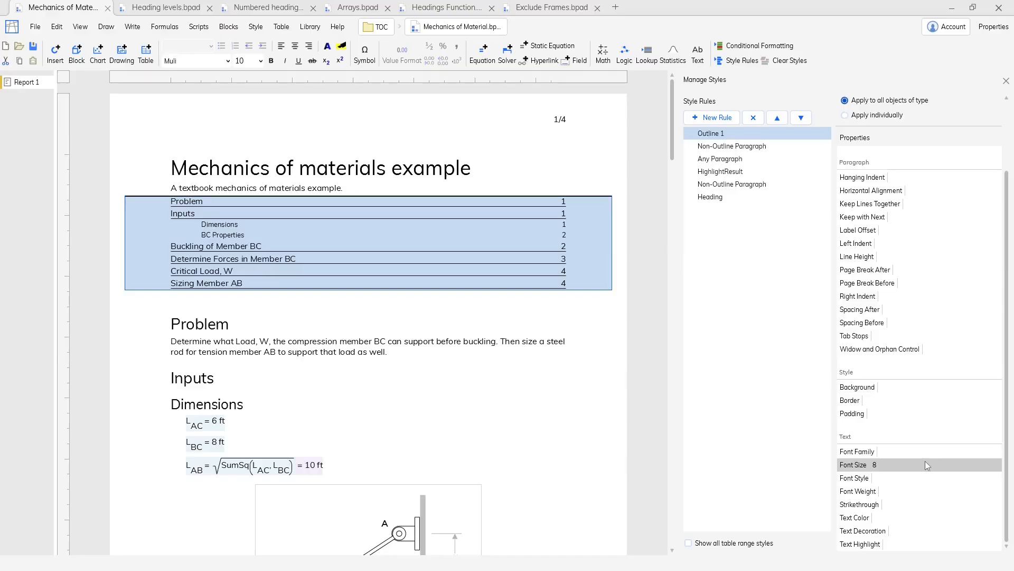
pyautogui.click(279, 328)
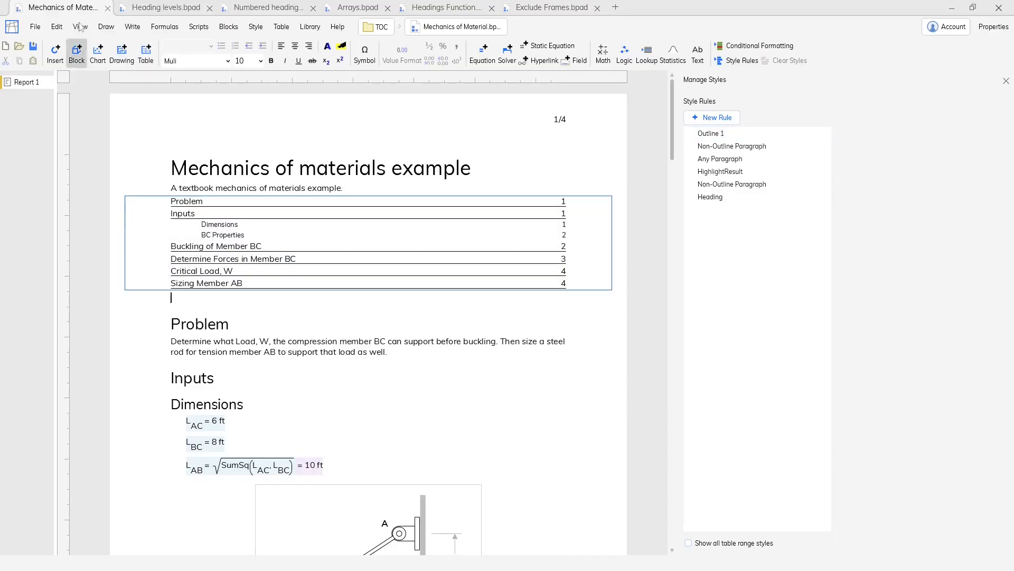
# Switch to the Heading levels.bpad document and explode its table of contents block
pyautogui.click(177, 12)
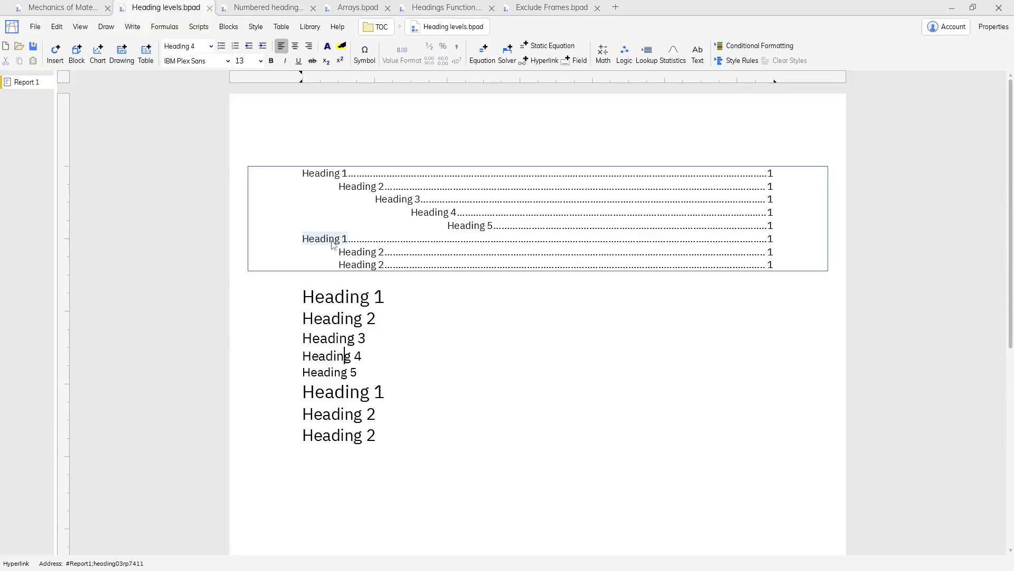
pyautogui.click(322, 205)
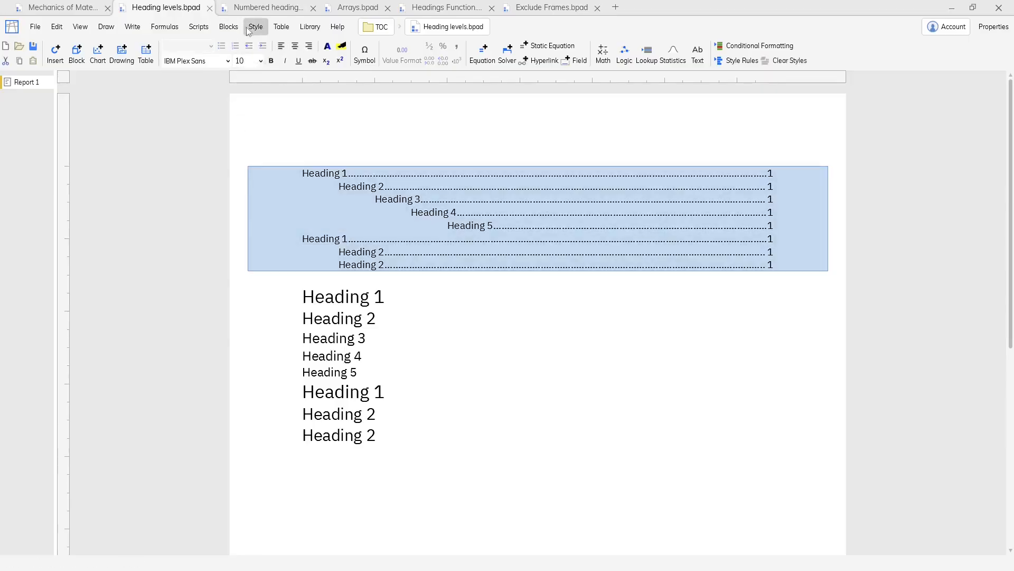
pyautogui.click(229, 26)
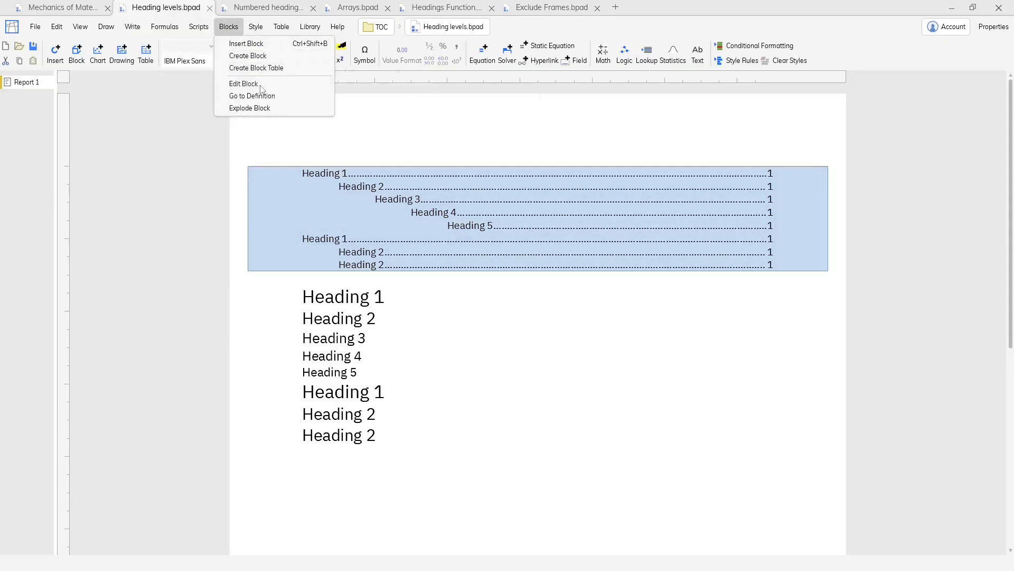
pyautogui.click(261, 112)
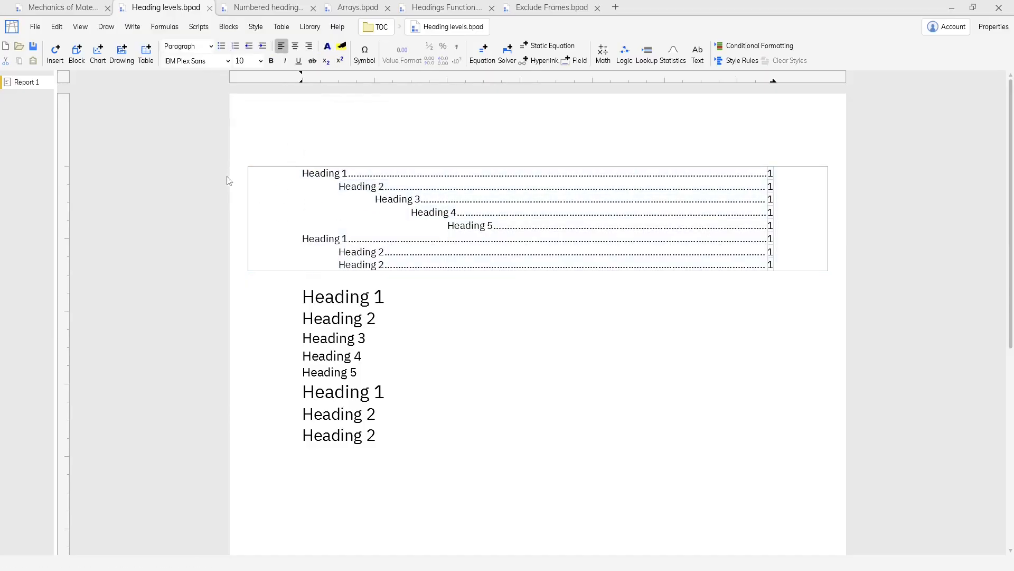
# Insert a "Heading 3" line below the Heading 2 that follows the second Heading 1, and give it the Heading 3 style
pyautogui.click(386, 417)
pyautogui.press('Return')
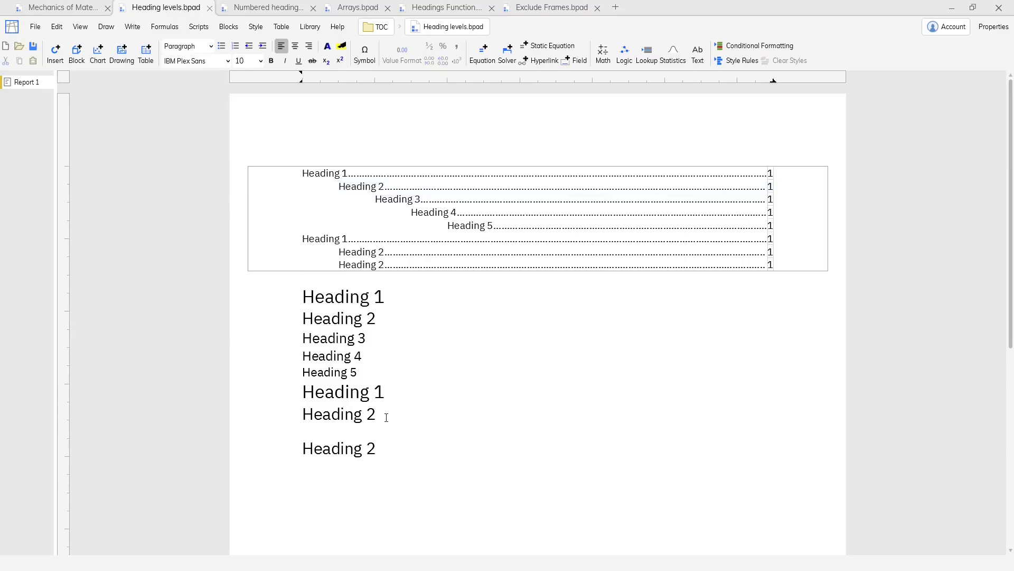
pyautogui.write('Heading 3')
pyautogui.click(190, 46)
pyautogui.click(198, 99)
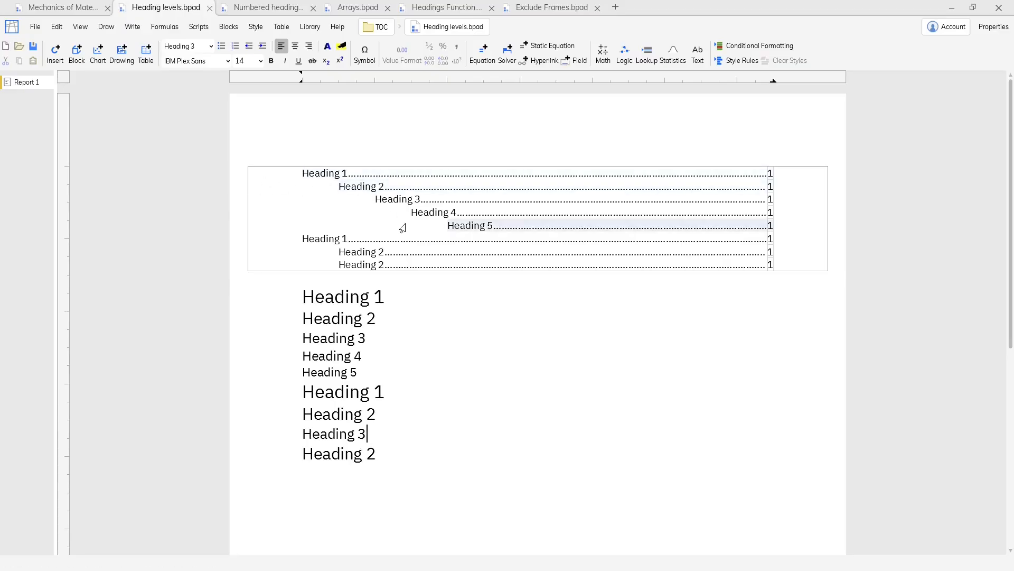
# Highlight the second Heading 1 entry of the exploded contents list in light gold and deselect it
pyautogui.click(351, 251)
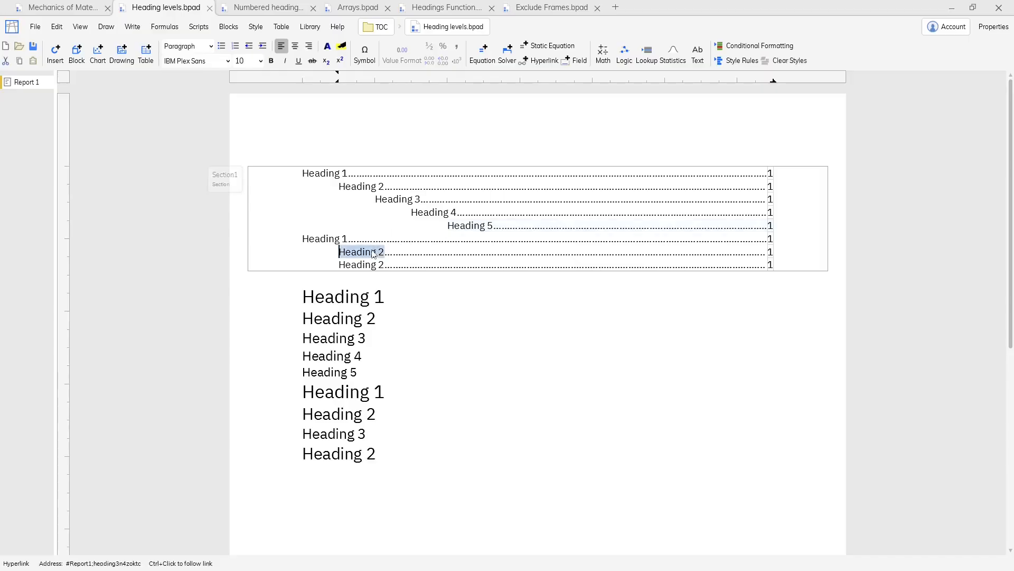
pyautogui.click(344, 239)
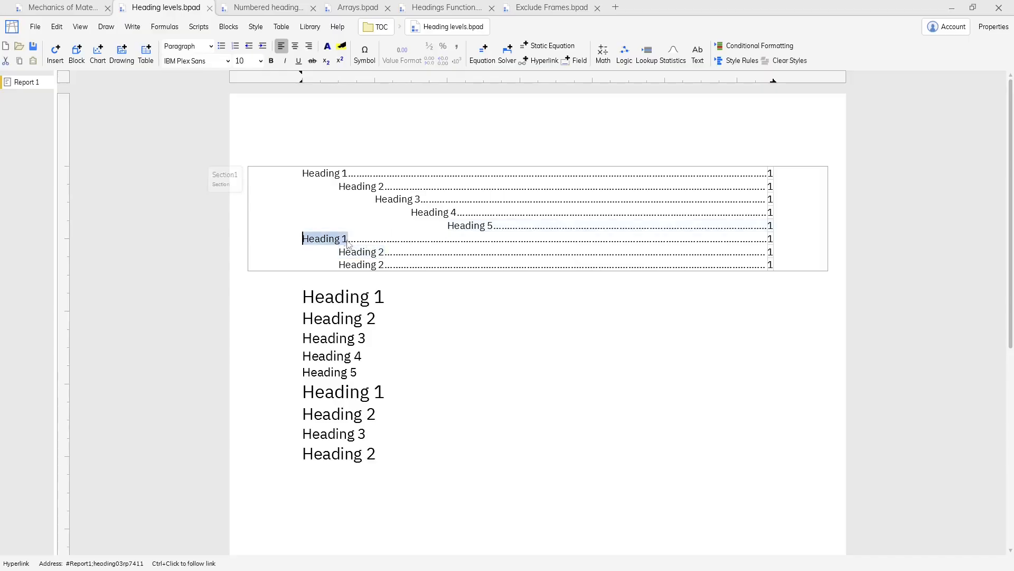
pyautogui.click(341, 46)
pyautogui.click(97, 156)
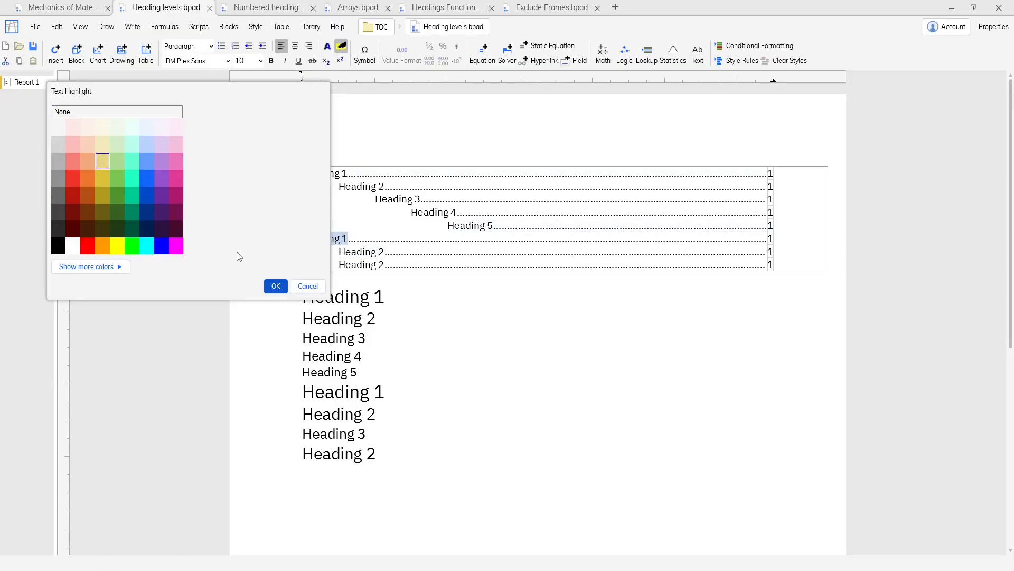
pyautogui.click(276, 286)
pyautogui.click(420, 300)
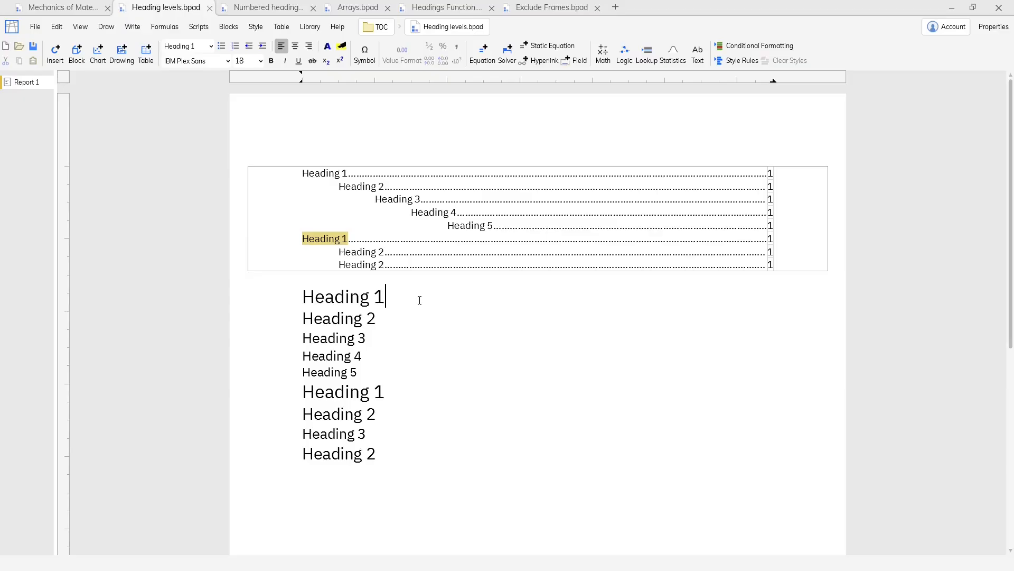
# Switch to the Numbered headings.bpad document and examine its numbered headings against its table of contents
pyautogui.click(264, 7)
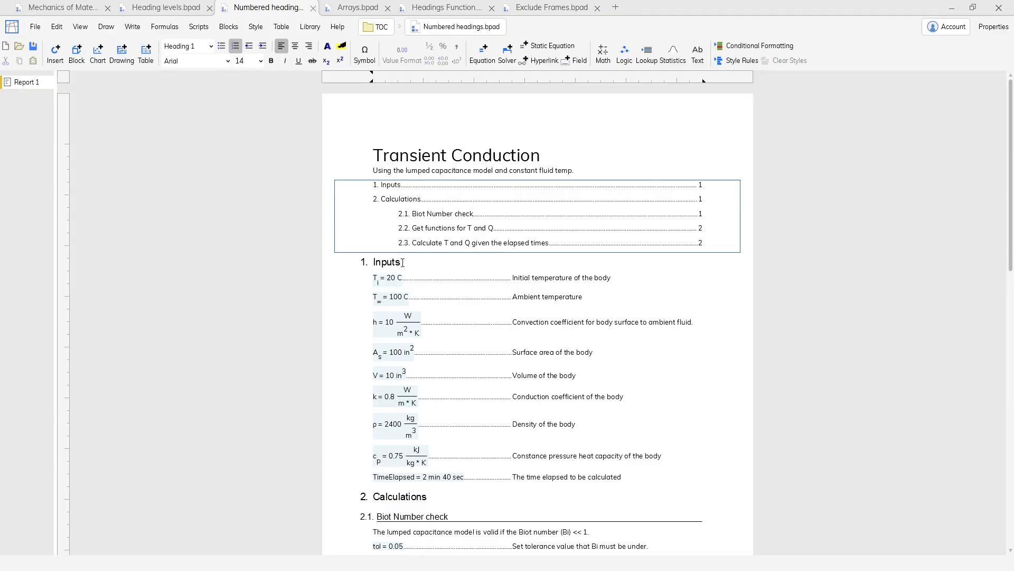
pyautogui.scroll(-3, 403, 263)
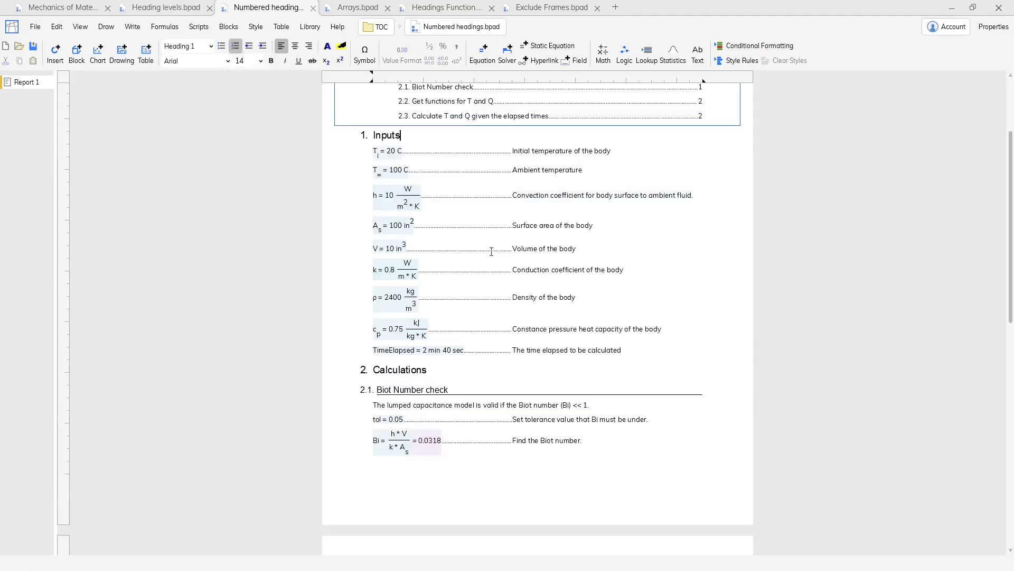
pyautogui.scroll(3, 504, 262)
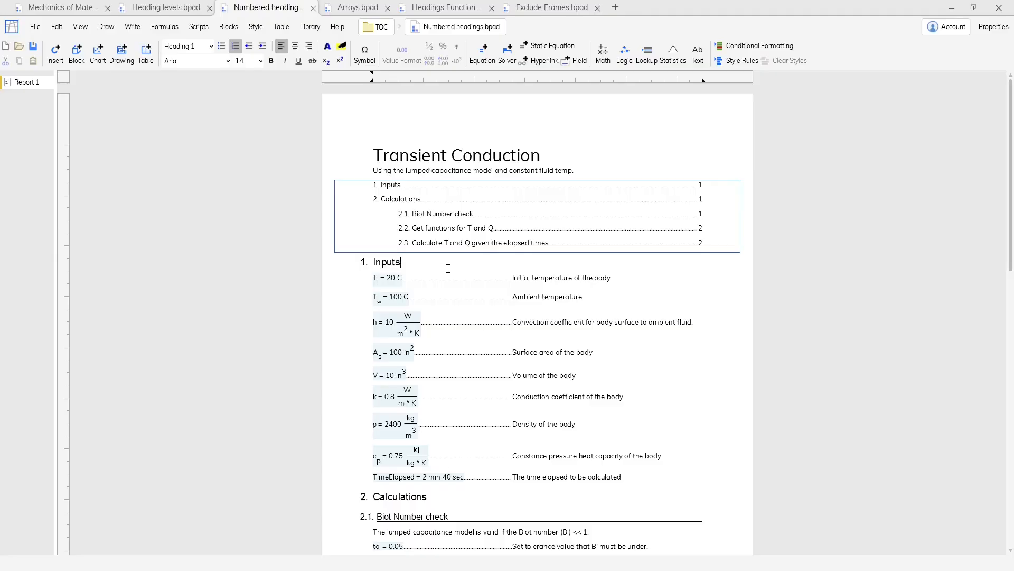
# In Arrays.bpad, look through the Info, index, concat report and add an empty paragraph below the Array overview title
pyautogui.click(351, 7)
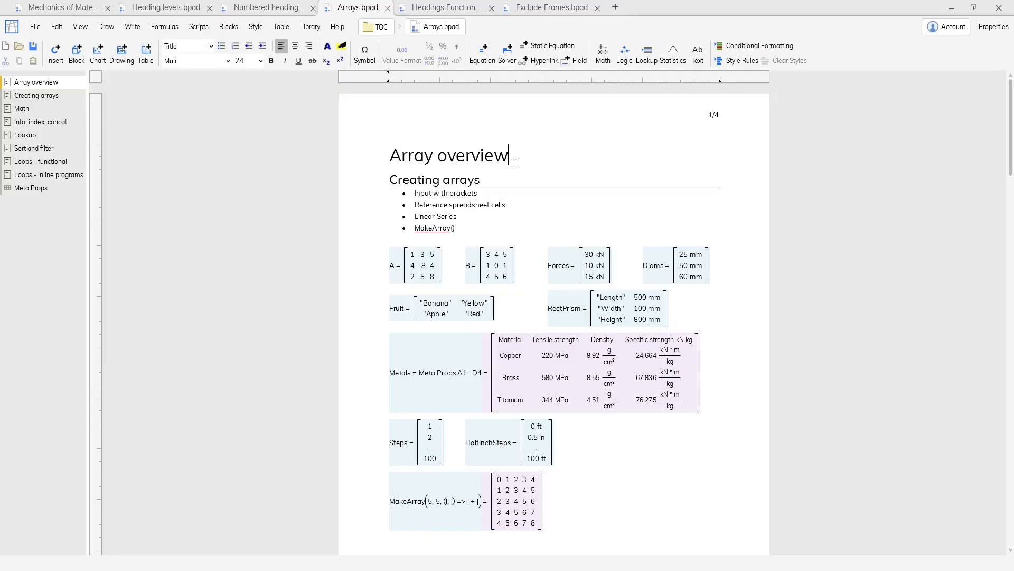
pyautogui.click(41, 122)
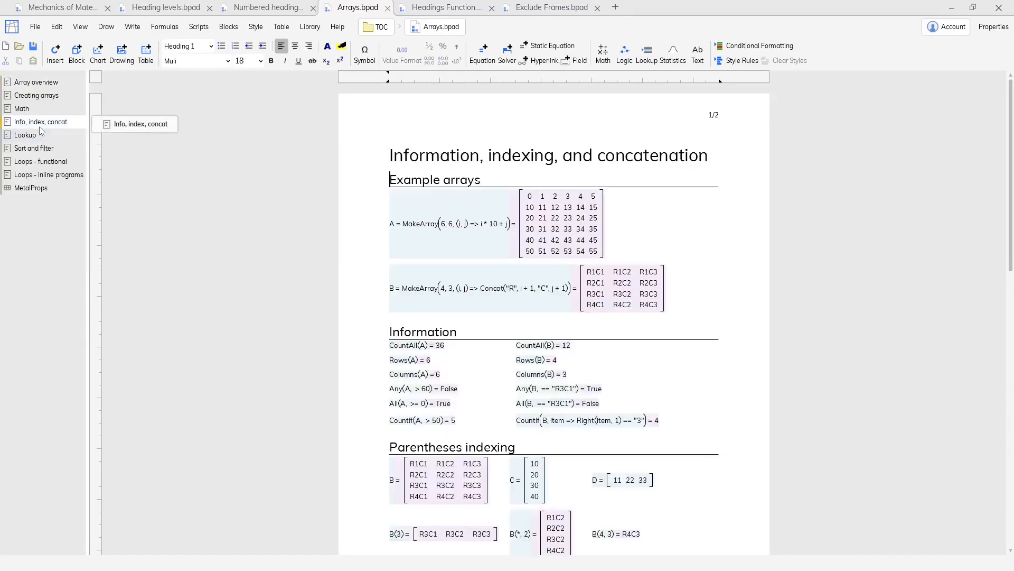
pyautogui.scroll(-10, 396, 284)
pyautogui.scroll(-1, 505, 295)
pyautogui.scroll(12, 511, 305)
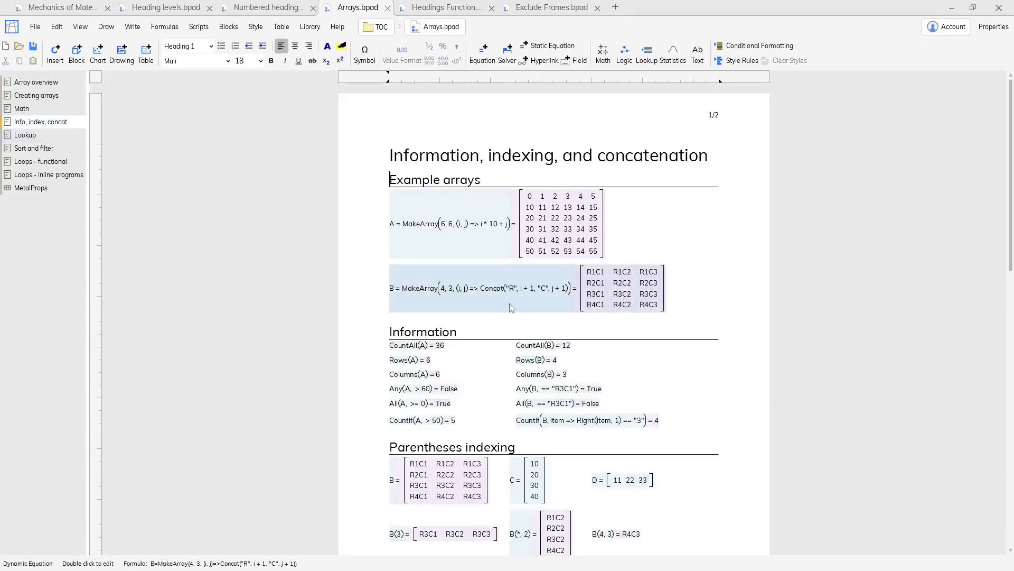
pyautogui.click(39, 81)
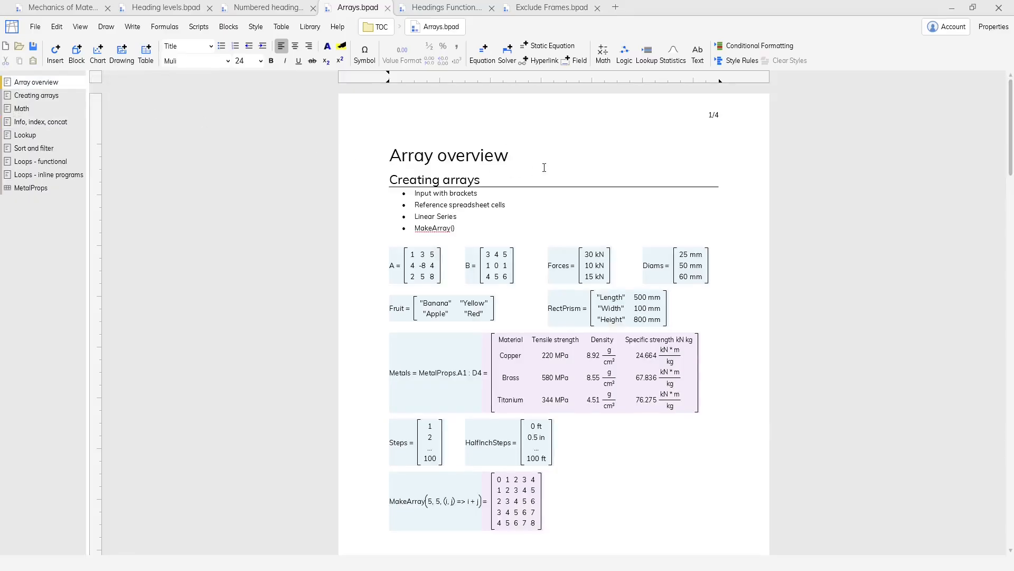
pyautogui.press('Return')
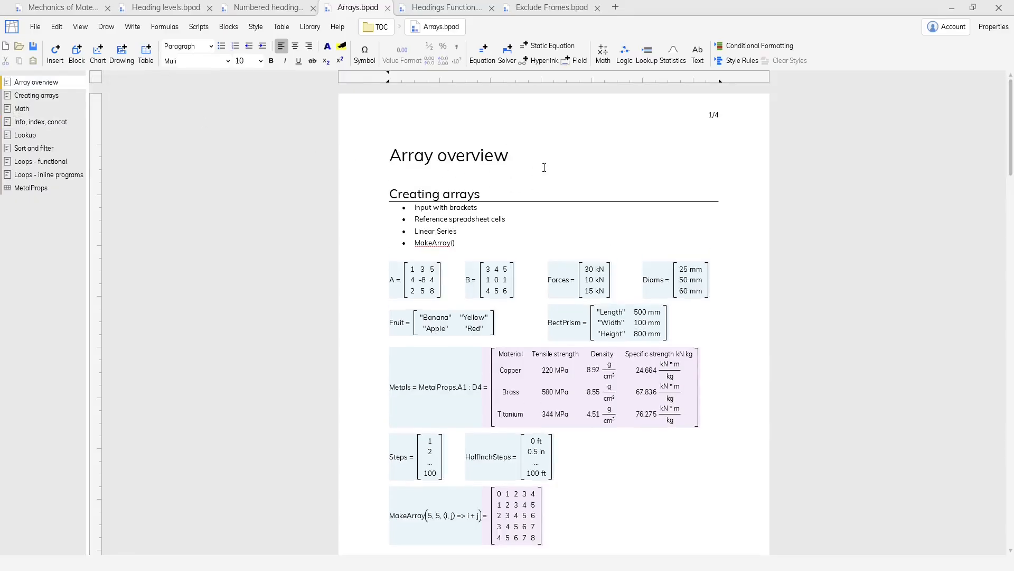
# Insert a table of contents at the caret with headings from Array overview only and frame titles excluded
pyautogui.click(133, 26)
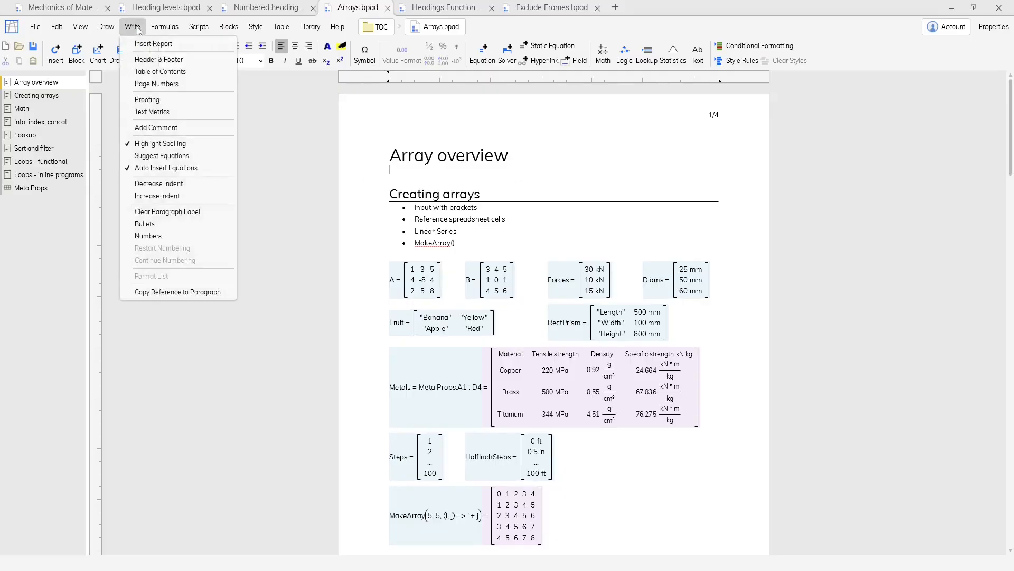
pyautogui.click(159, 71)
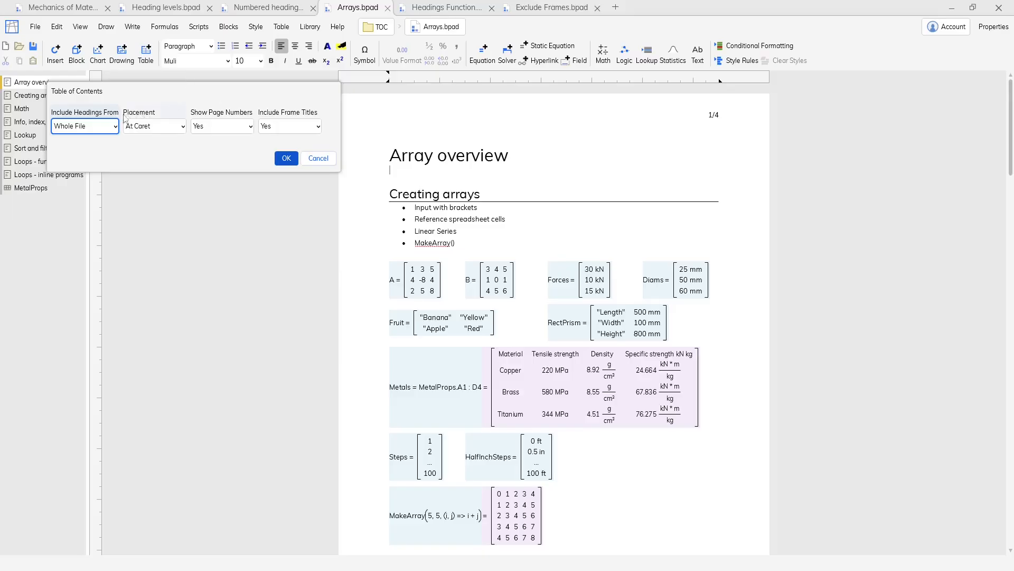
pyautogui.click(100, 131)
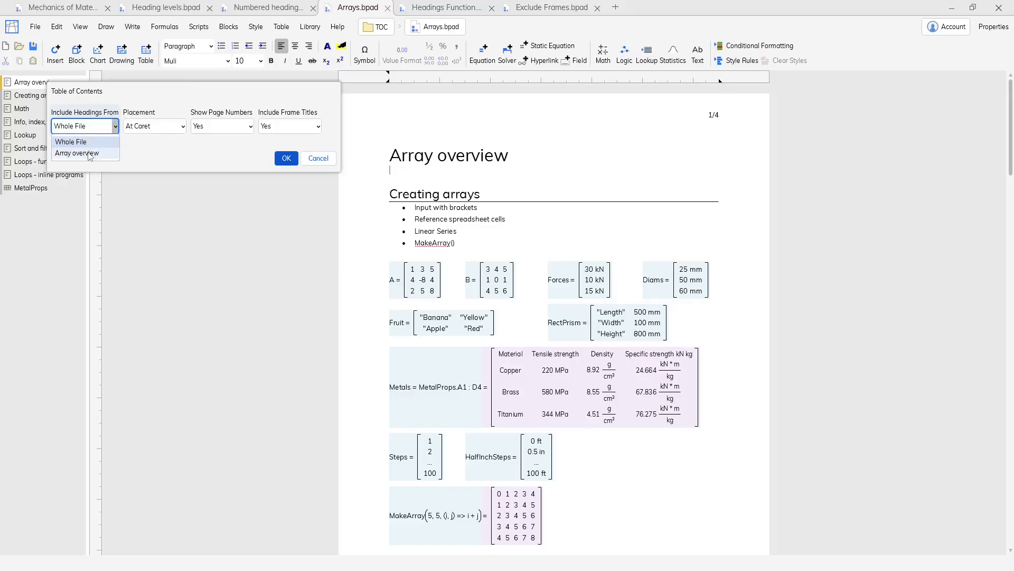
pyautogui.click(92, 153)
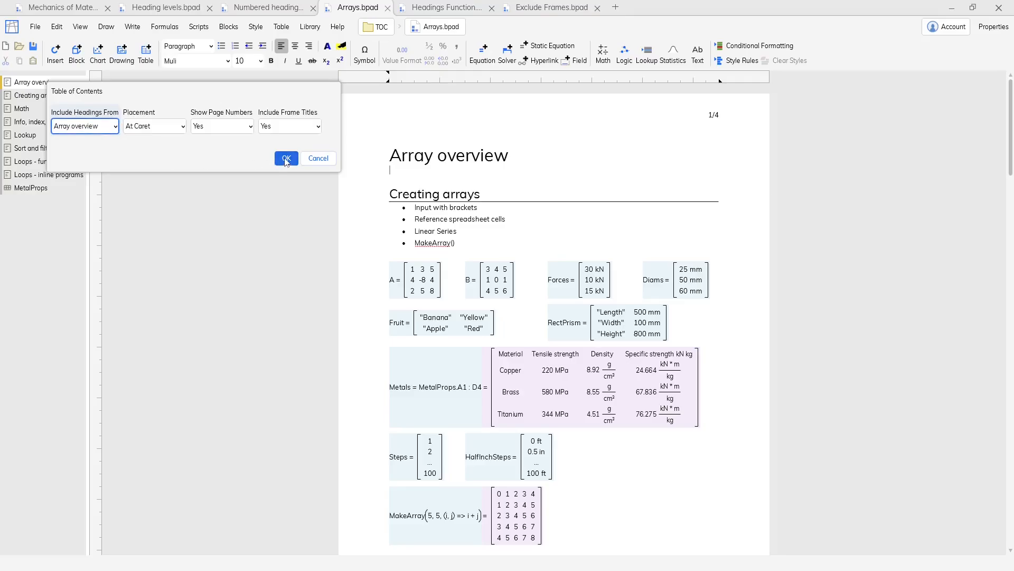
pyautogui.click(317, 126)
pyautogui.click(289, 157)
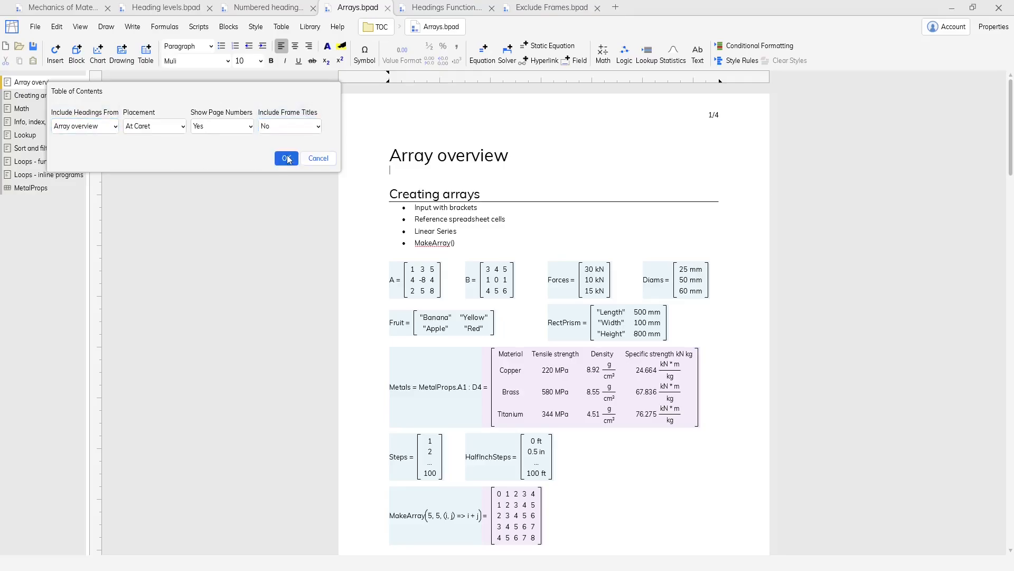
pyautogui.click(287, 159)
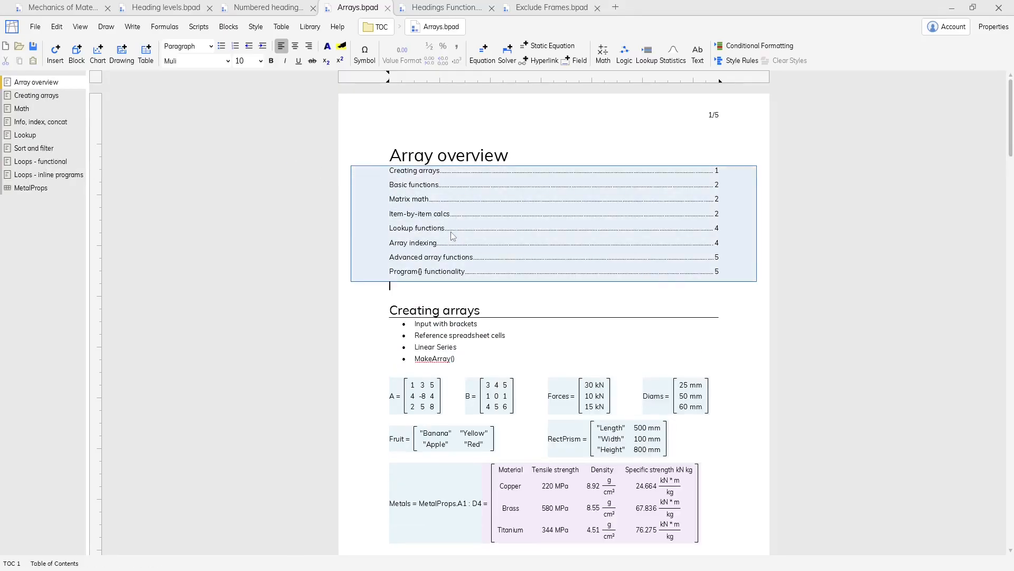
# Compare the contents entries with the report's headings, then delete the table of contents block
pyautogui.scroll(-8, 464, 310)
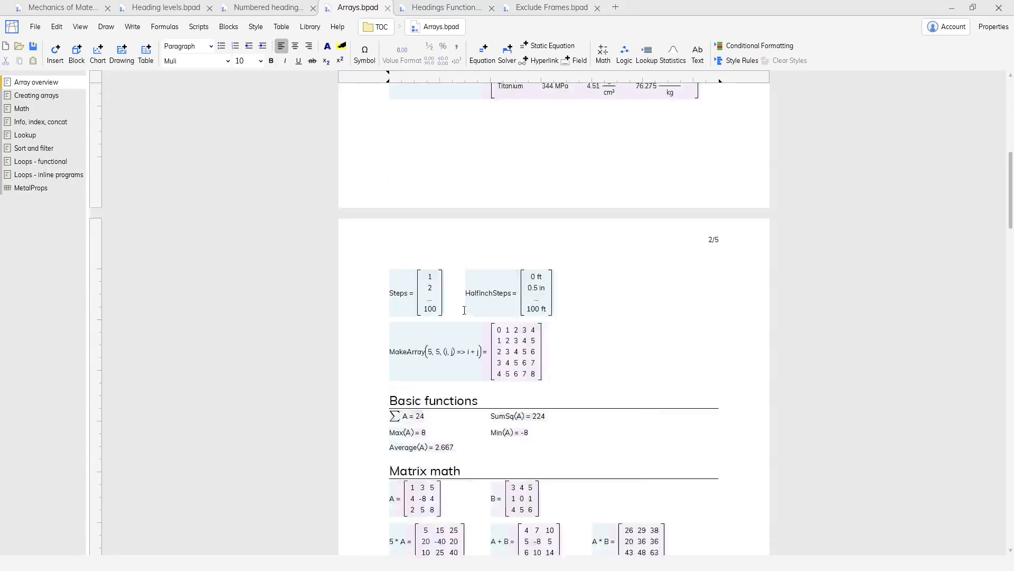
pyautogui.scroll(8, 451, 165)
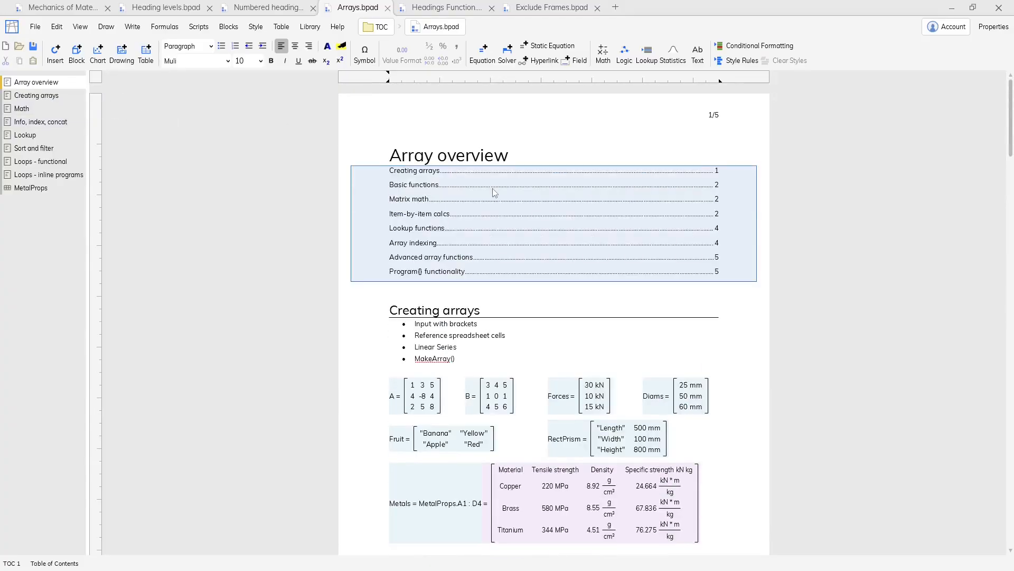
pyautogui.click(499, 221)
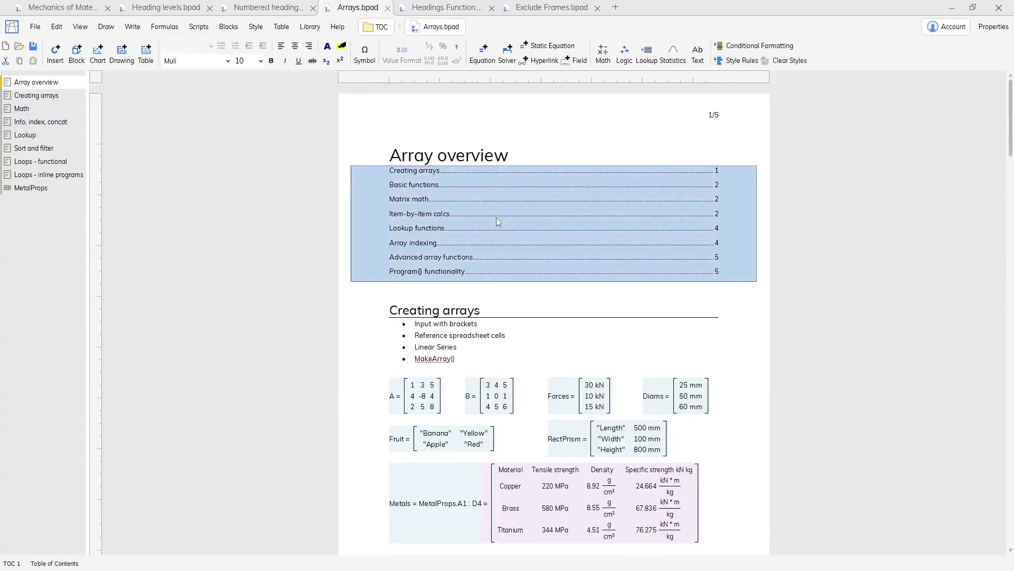
pyautogui.press('Delete')
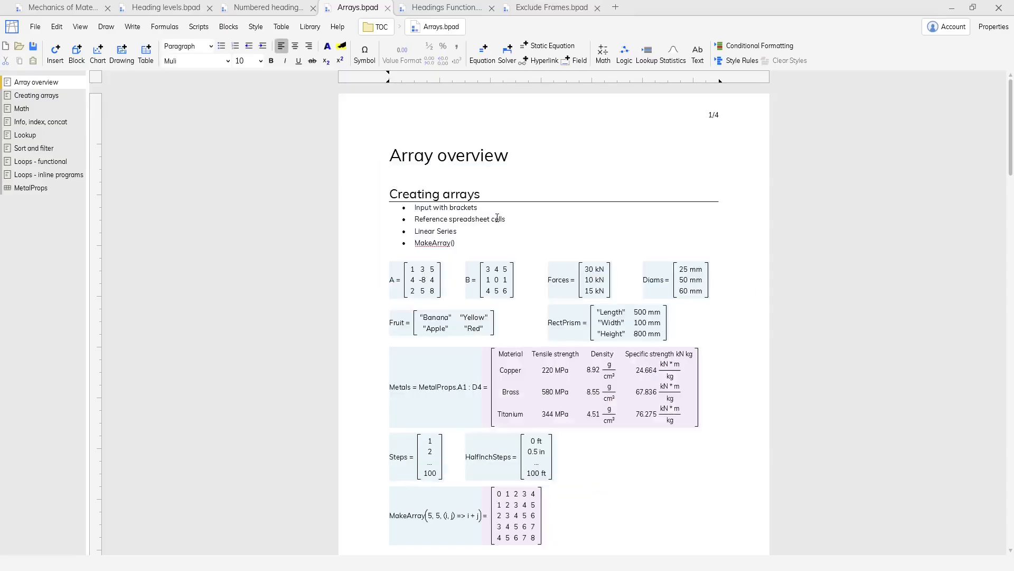
# Insert a table of contents at the caret that covers the whole file, with page numbers and frame titles
pyautogui.click(132, 28)
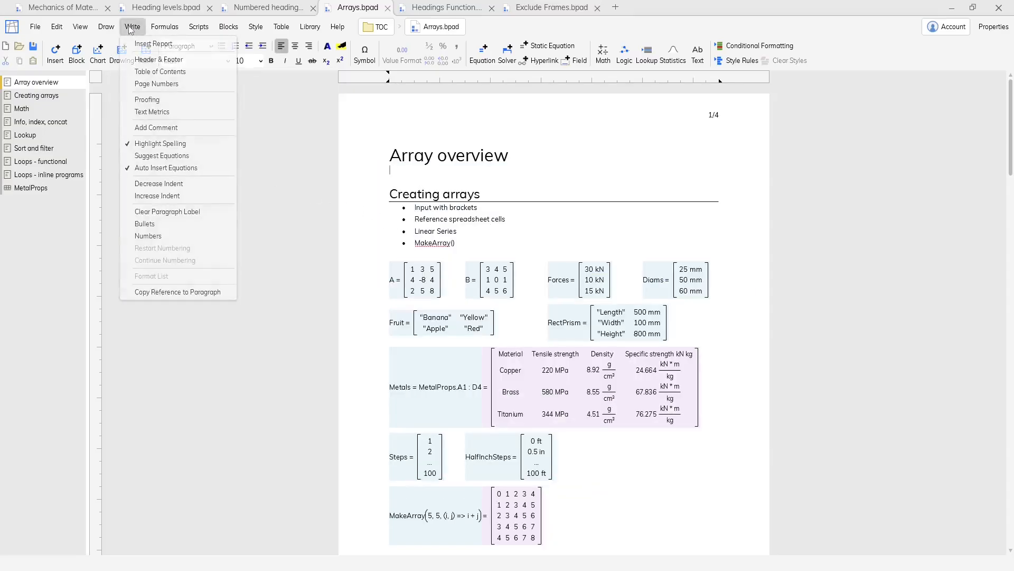
pyautogui.click(160, 72)
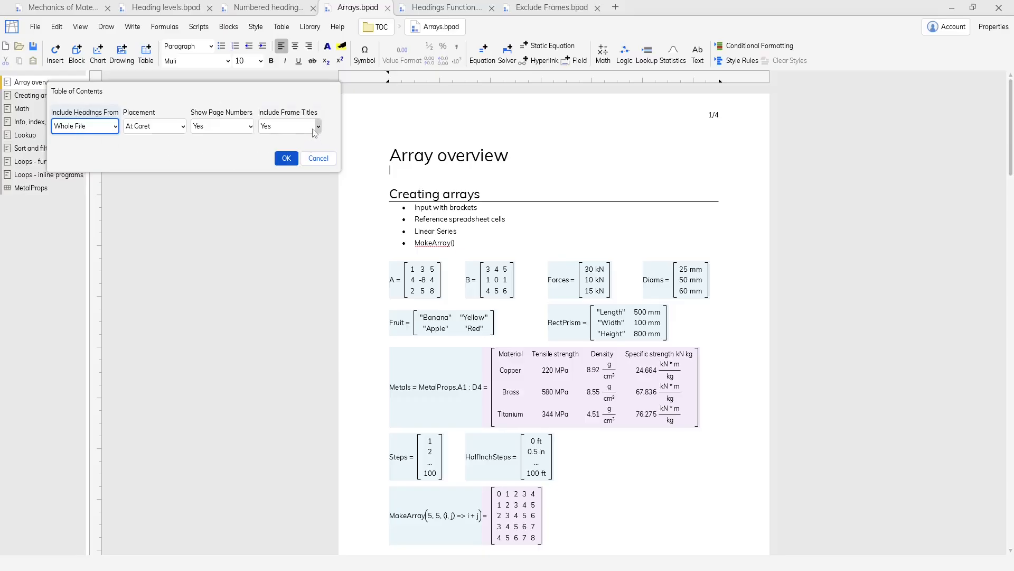
pyautogui.click(290, 157)
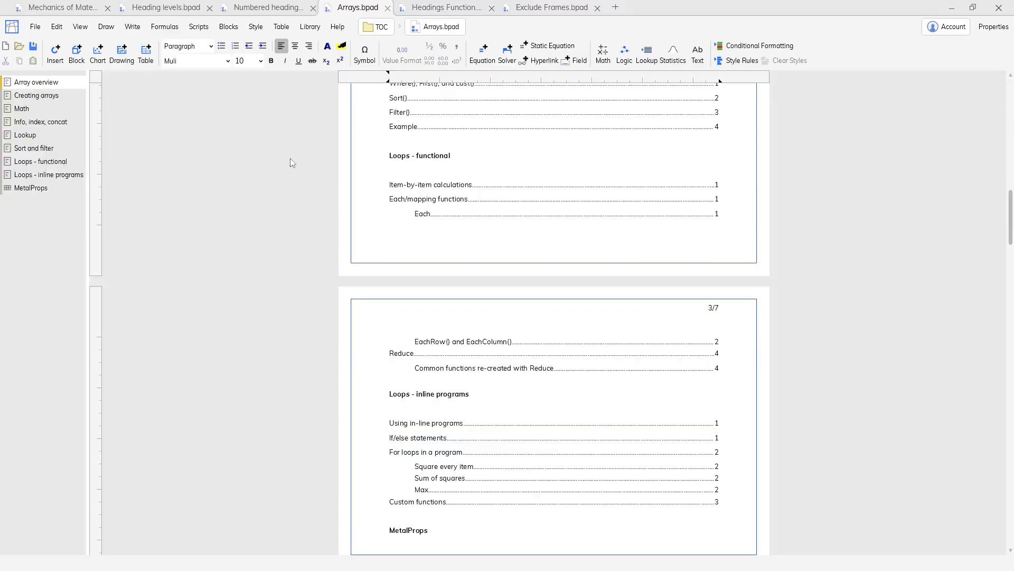
pyautogui.scroll(10, 290, 157)
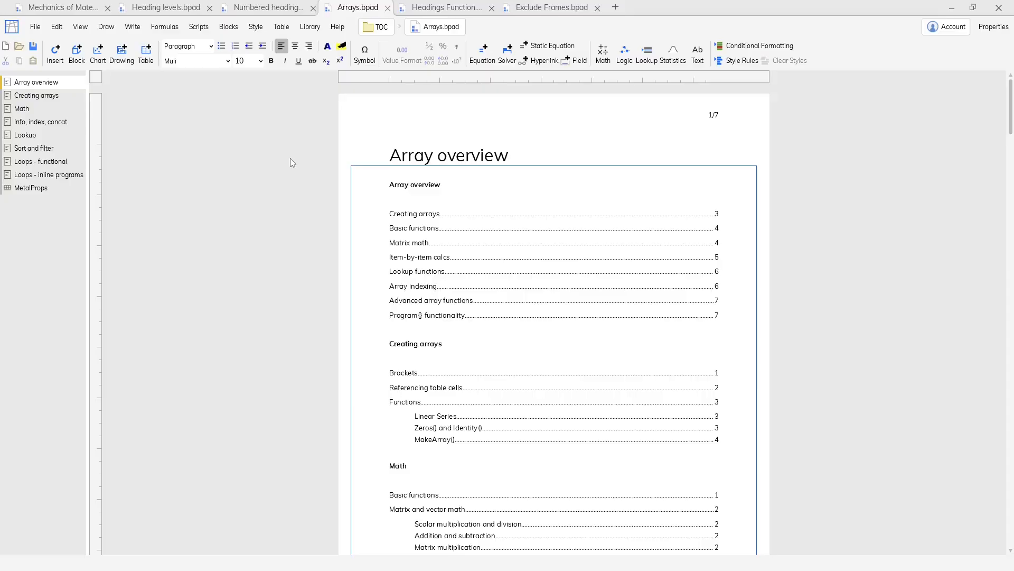
# Look through the whole-file contents list and follow the "Mostly work like Excel lookup functions" link in its Lookup section
pyautogui.click(477, 319)
pyautogui.scroll(-8, 479, 319)
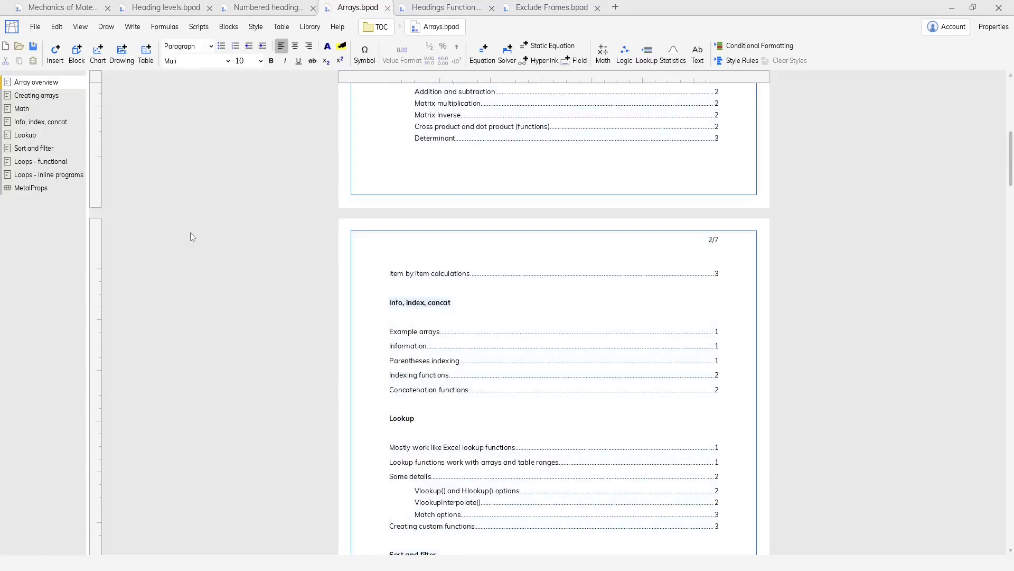
pyautogui.scroll(-1, 548, 352)
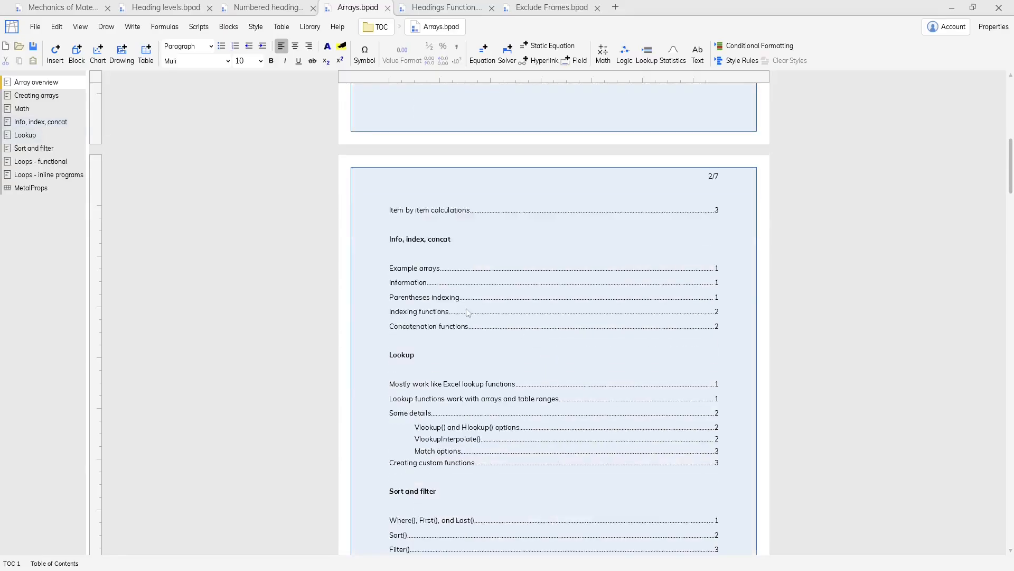
pyautogui.scroll(-1, 518, 312)
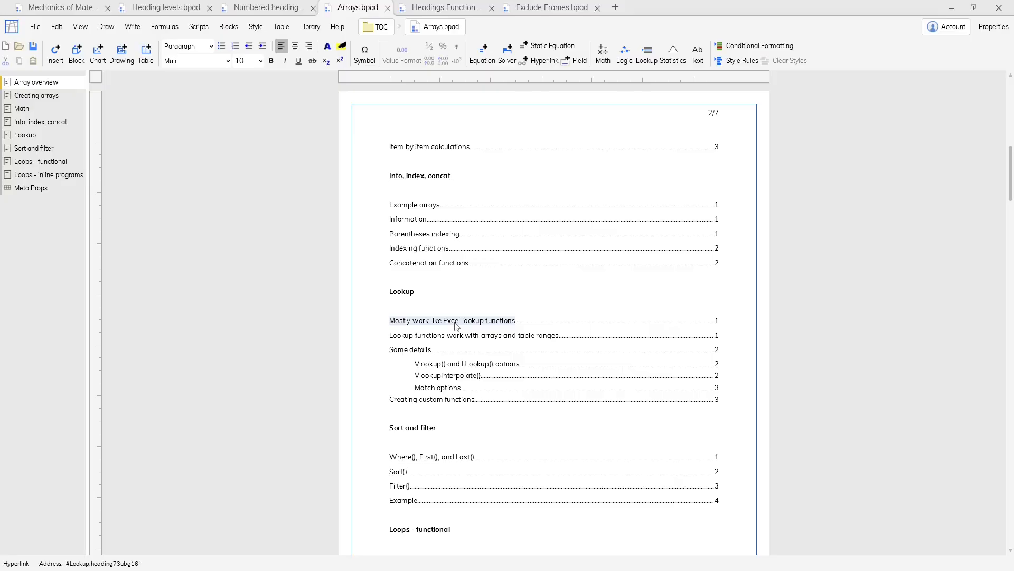
pyautogui.click(455, 323)
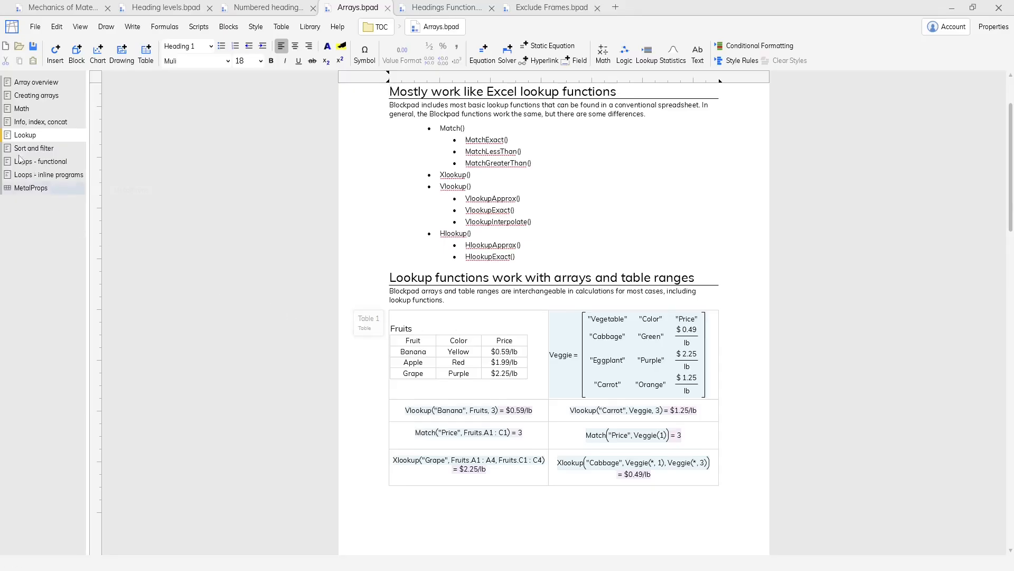
# Return to the Array overview report and delete its whole-file table of contents
pyautogui.click(48, 82)
pyautogui.scroll(15, 534, 216)
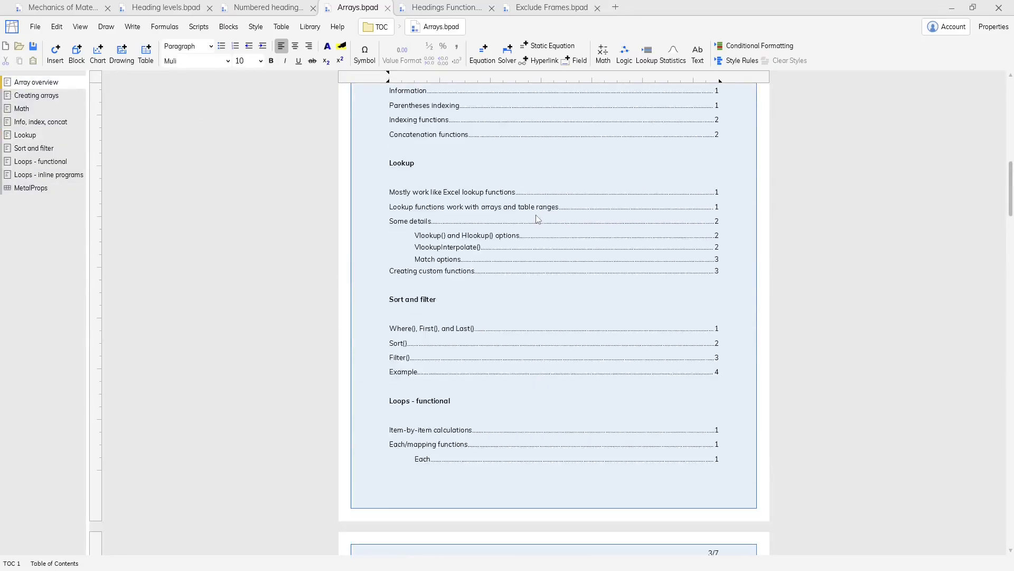
pyautogui.click(535, 215)
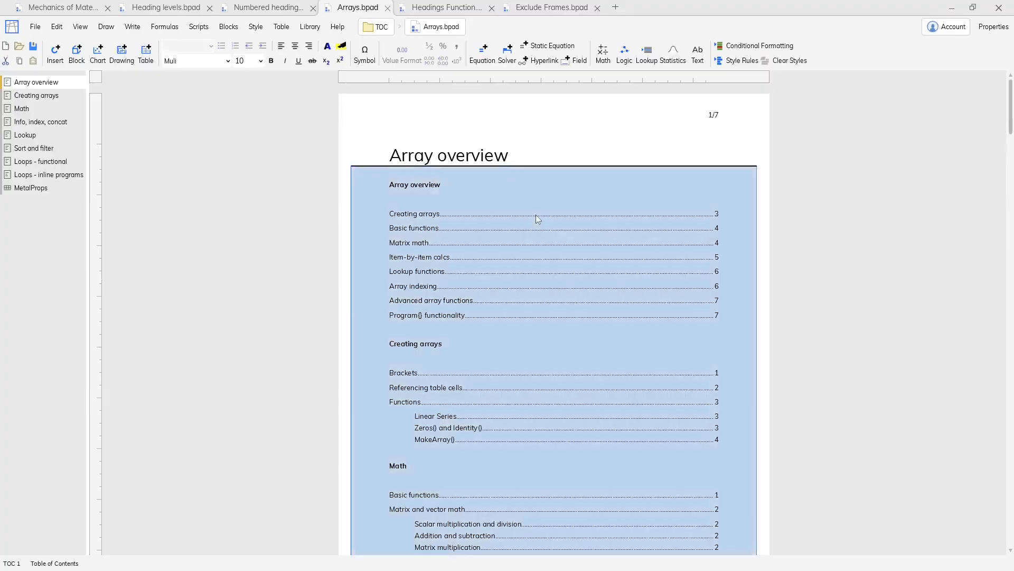
pyautogui.press('Delete')
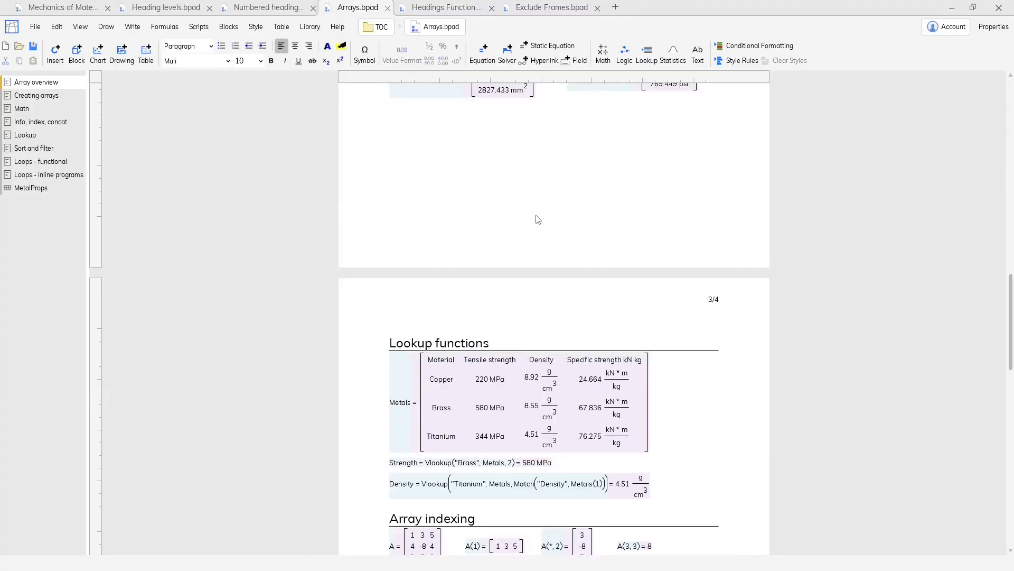
# Insert a table of contents at the caret under the Array overview title, covering the whole file, with page numbers and without frame titles
pyautogui.scroll(2, 536, 215)
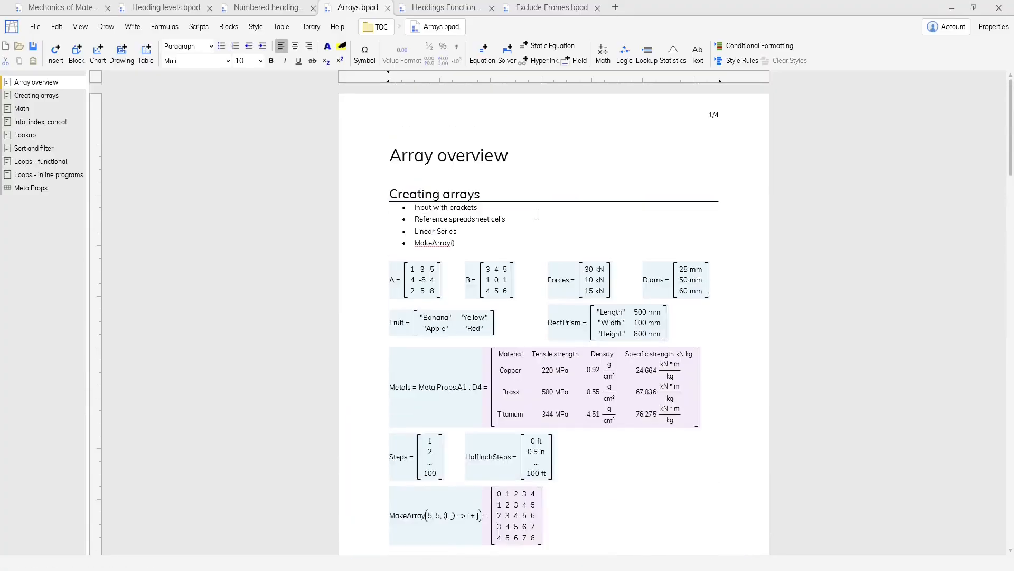
pyautogui.click(139, 29)
pyautogui.click(139, 77)
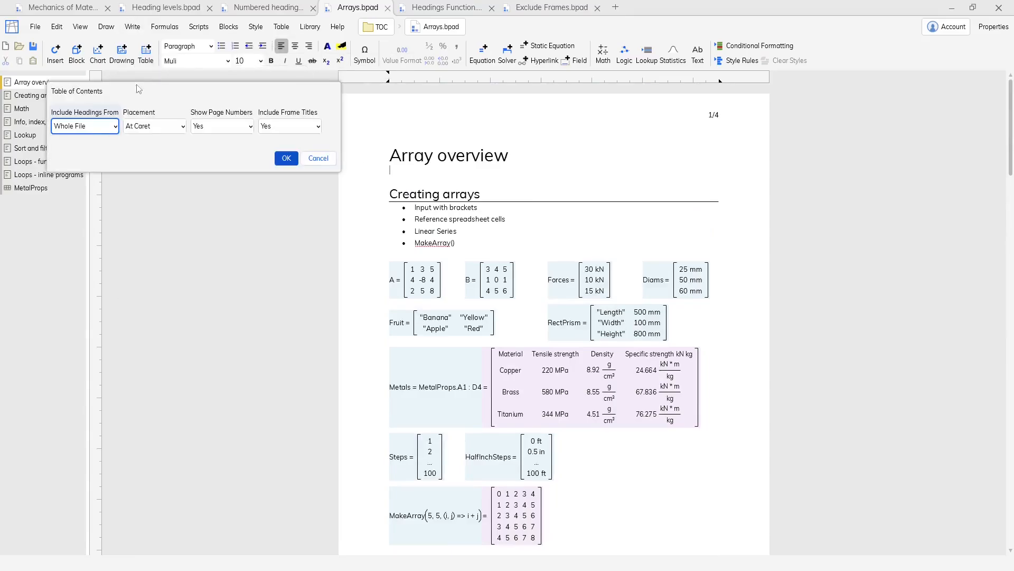
pyautogui.click(115, 125)
pyautogui.click(87, 142)
pyautogui.click(298, 131)
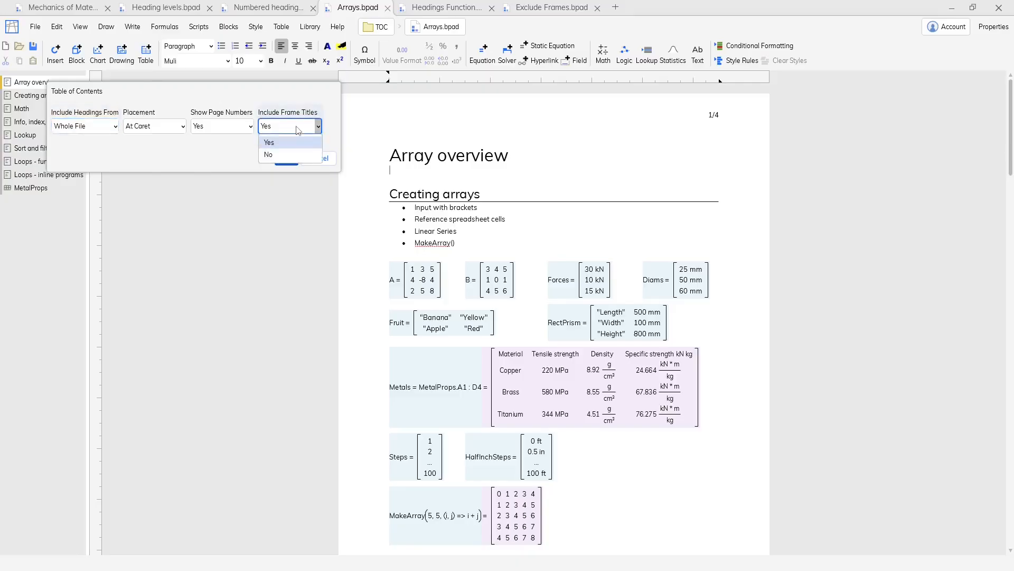
pyautogui.click(285, 154)
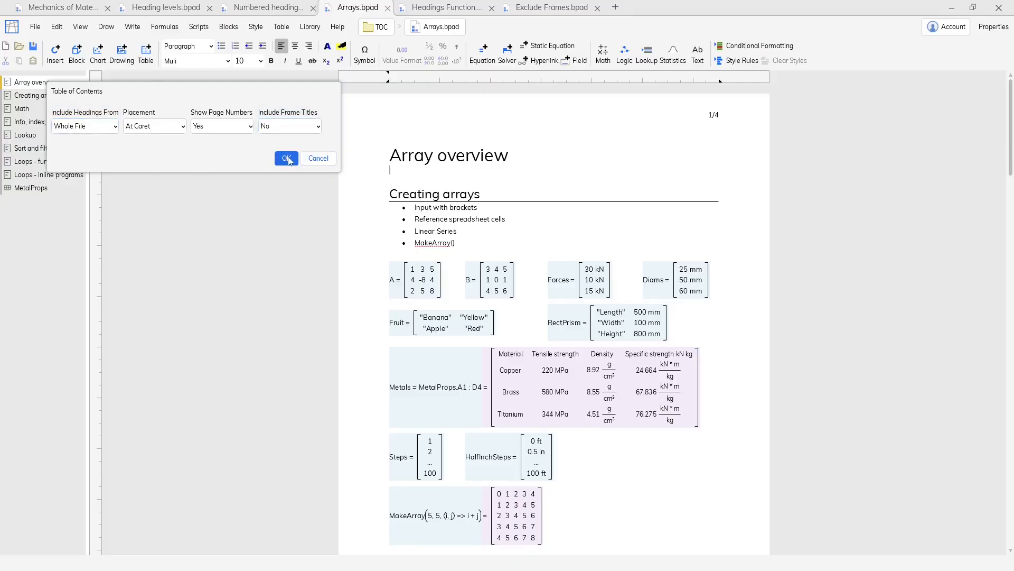
pyautogui.click(287, 159)
# Examine the page numbers in the whole-file contents and compare them with the page numbering of the Math and Info, index, concat reports
pyautogui.click(670, 289)
pyautogui.scroll(5, 672, 291)
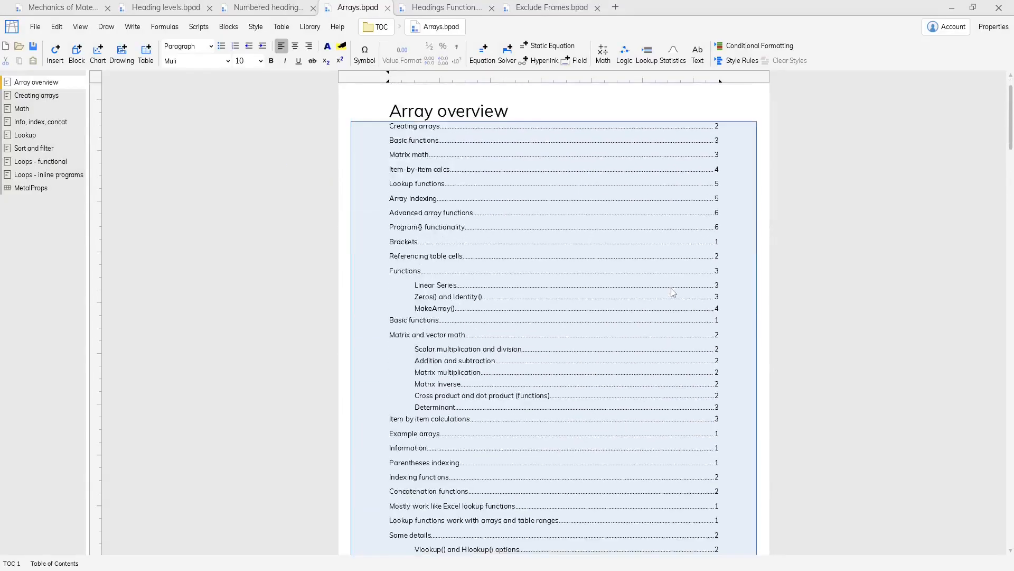
pyautogui.scroll(1, 673, 292)
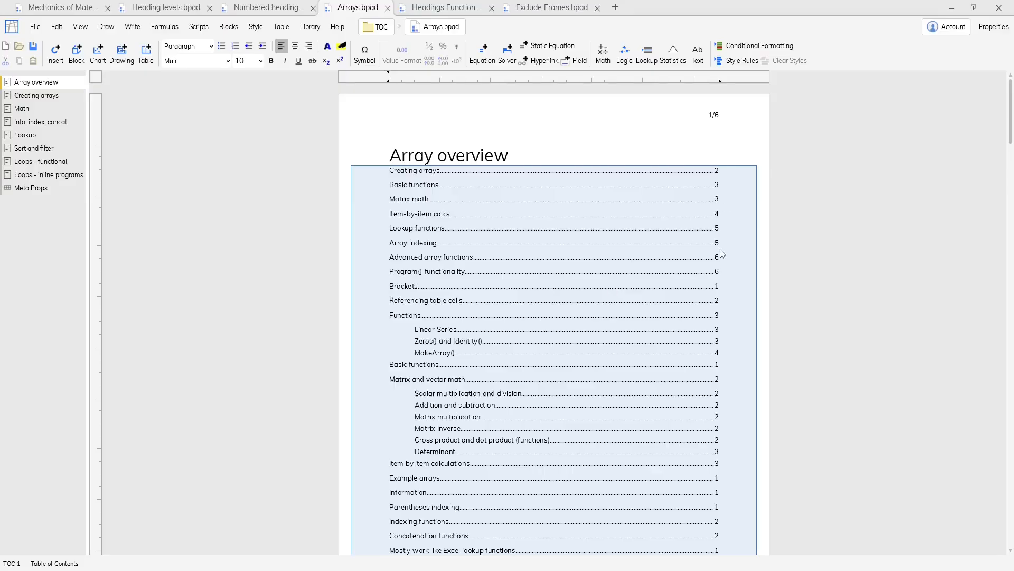
pyautogui.scroll(-3, 722, 253)
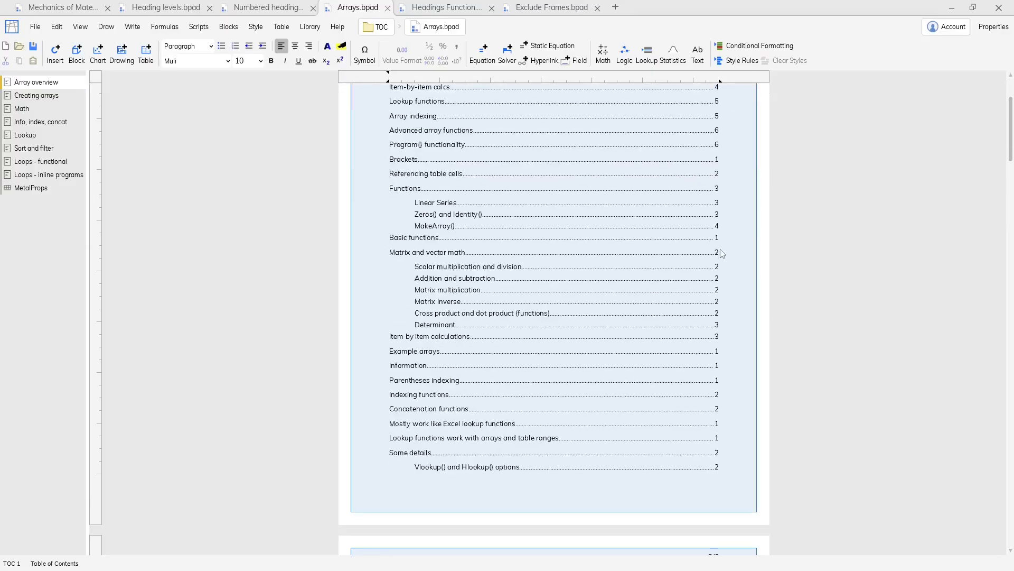
pyautogui.scroll(1, 723, 253)
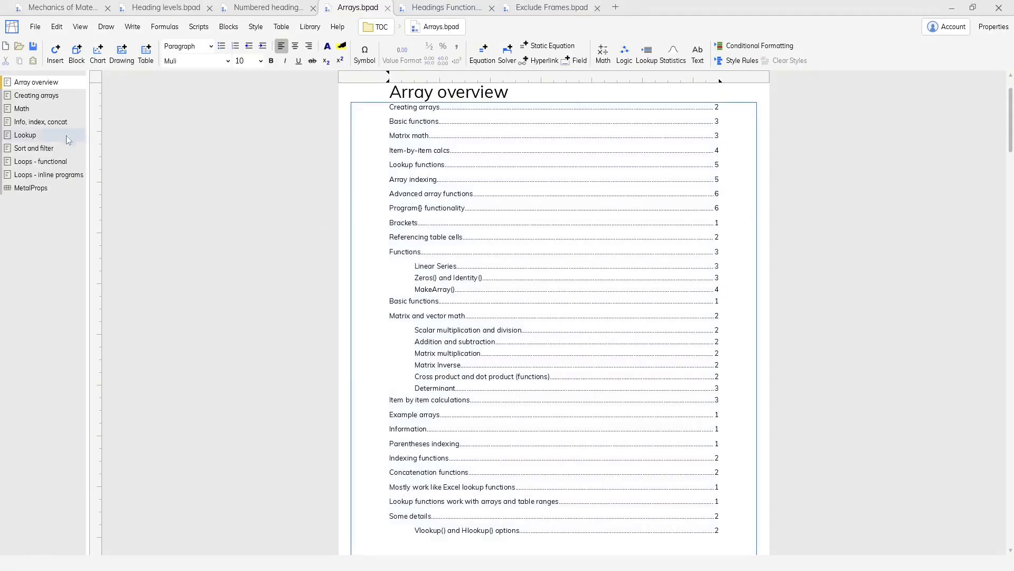
pyautogui.click(21, 108)
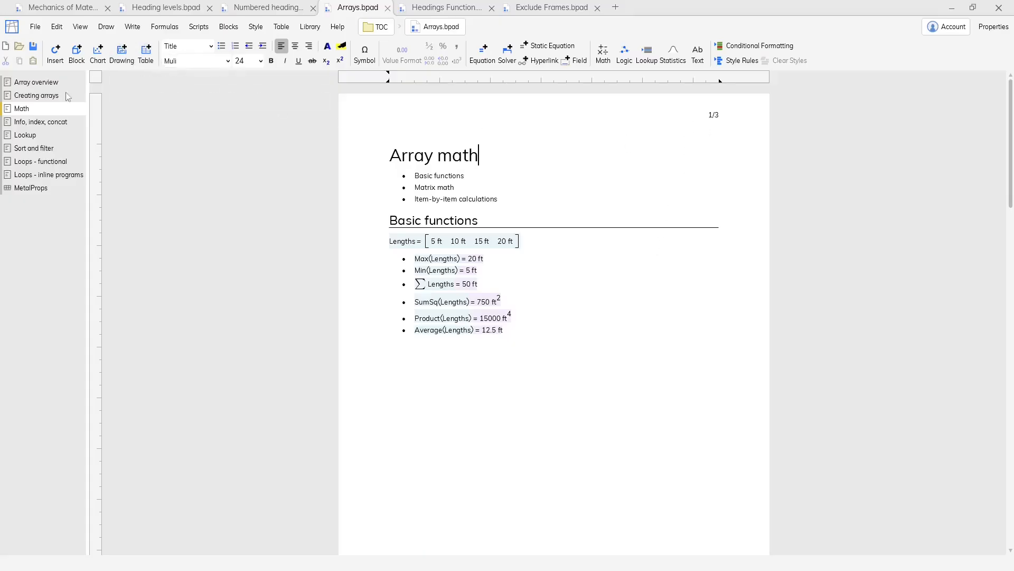
pyautogui.click(29, 122)
pyautogui.click(29, 82)
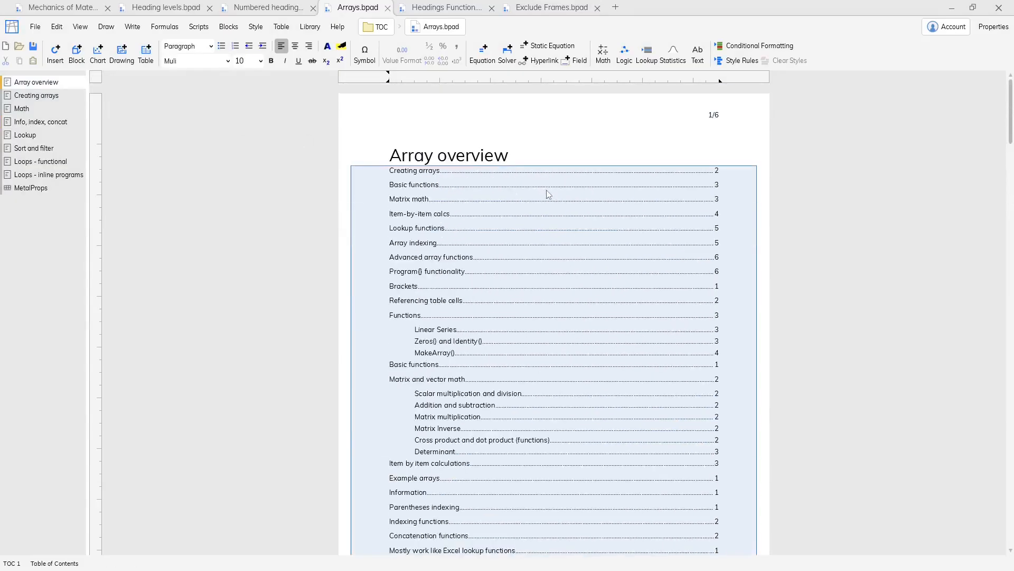
# Customize page numbers to try to continue from the previous frame, applied to all frames in the whole file
pyautogui.click(569, 162)
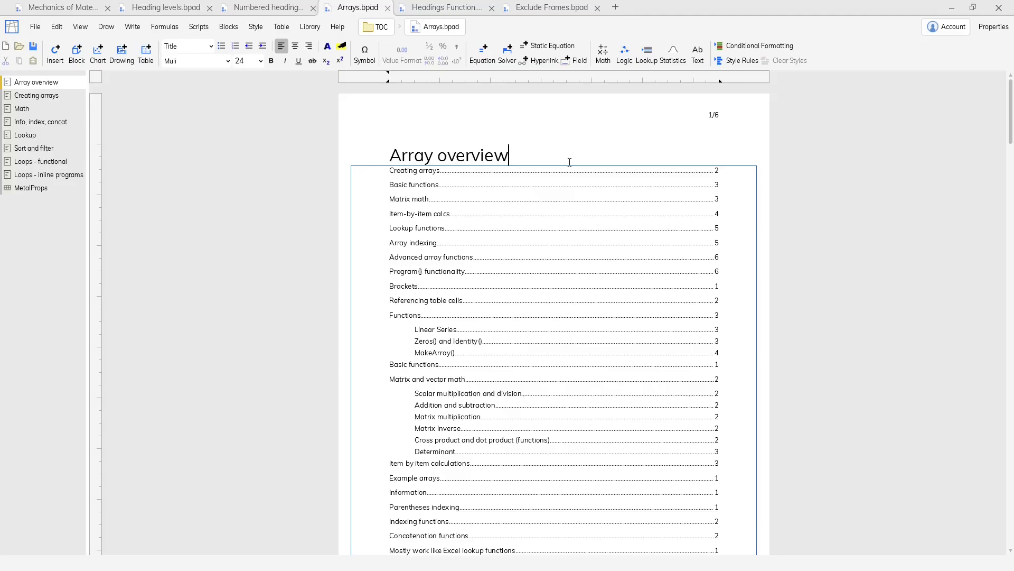
pyautogui.click(130, 29)
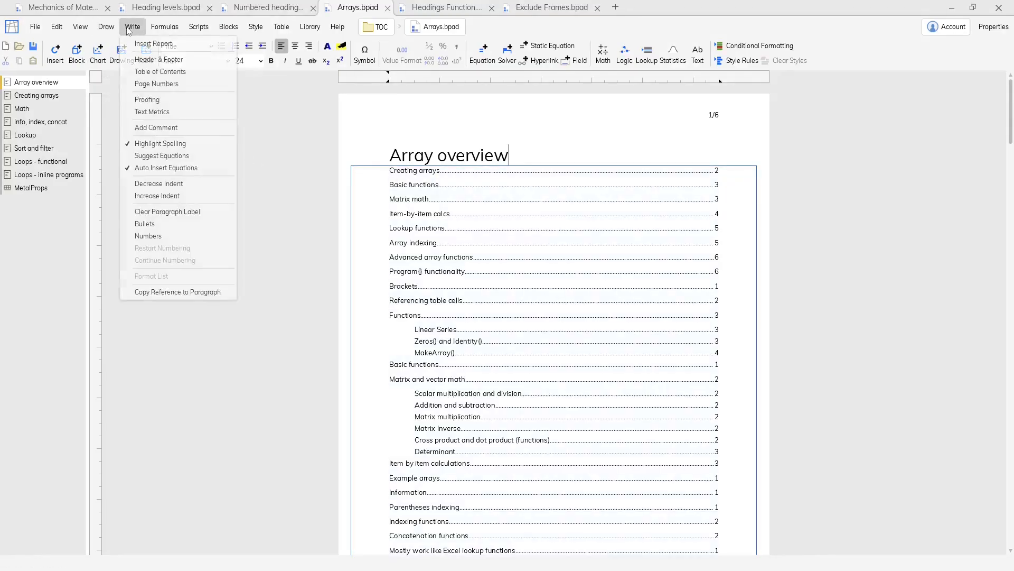
pyautogui.click(159, 84)
pyautogui.moveTo(169, 96); pyautogui.dragTo(333, 113)
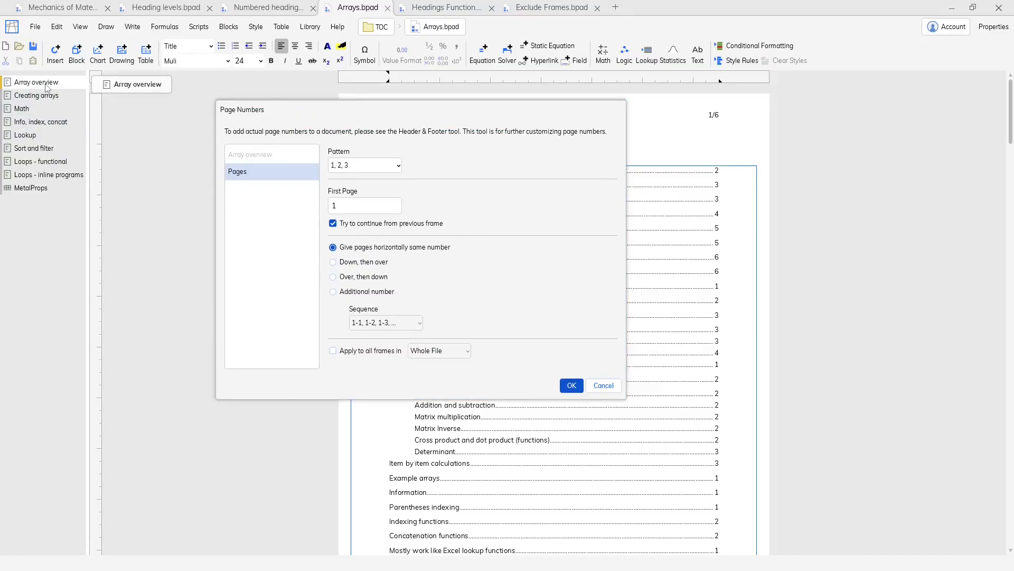
pyautogui.click(364, 354)
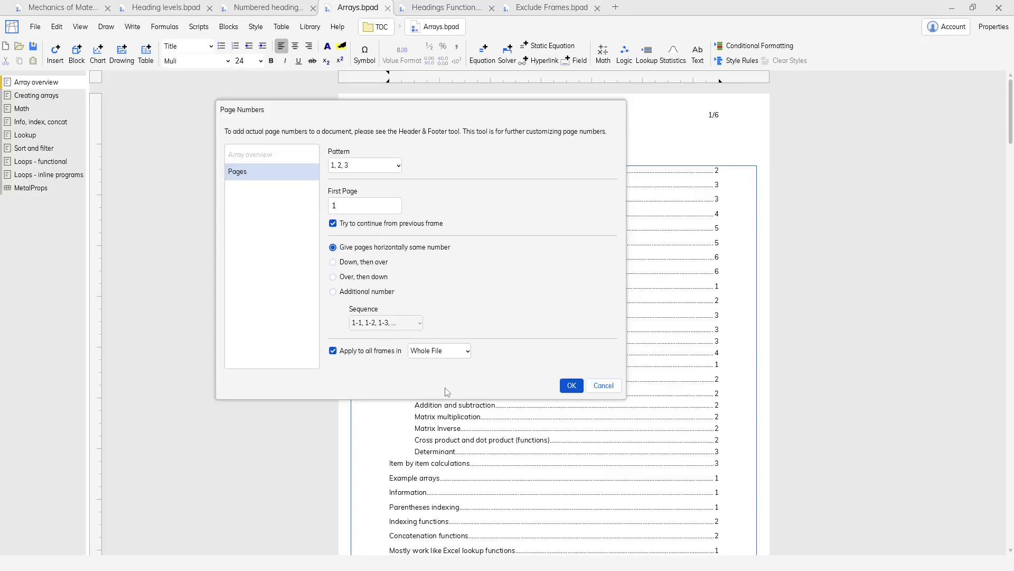
pyautogui.click(571, 386)
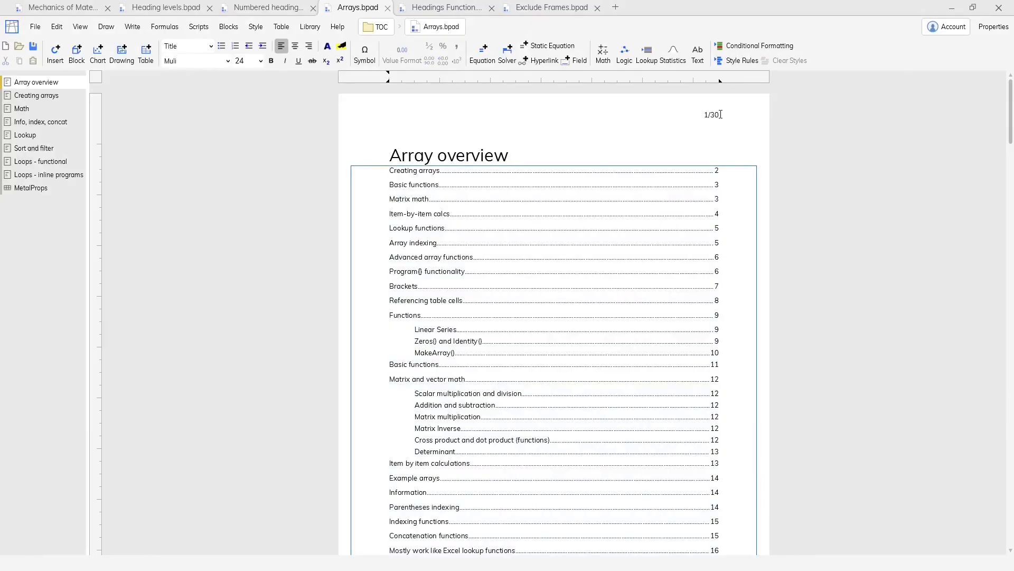
# Check the page numbers in the contents list against the pages of the Lookup and Info, index, concat reports
pyautogui.scroll(-10, 713, 245)
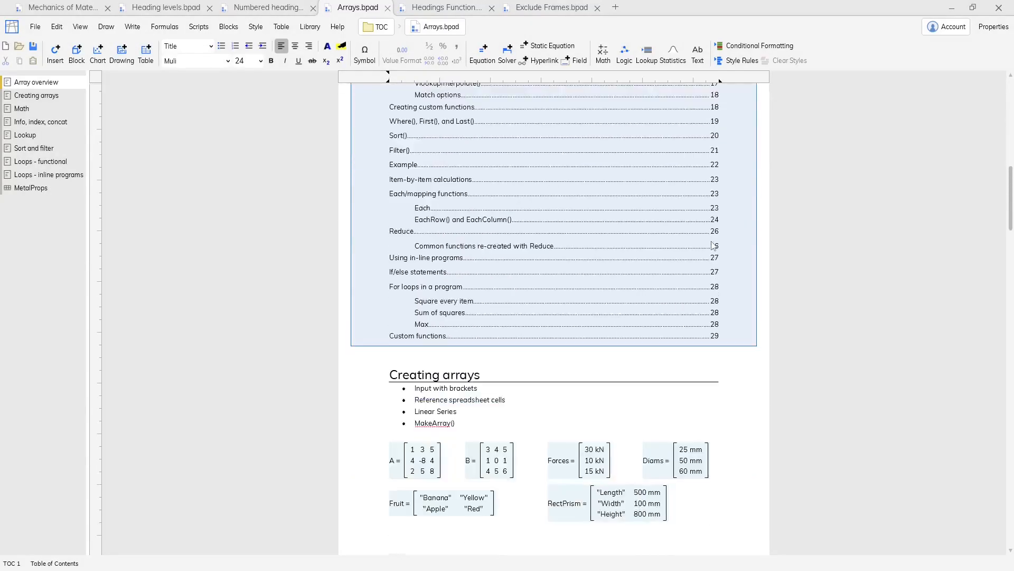
pyautogui.scroll(-2, 713, 246)
pyautogui.scroll(12, 713, 245)
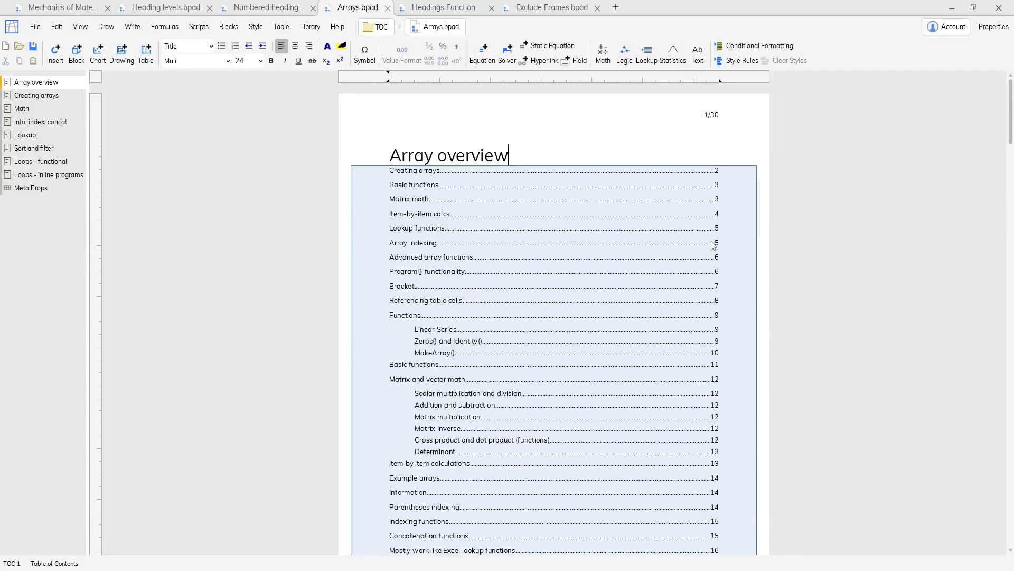
pyautogui.click(39, 135)
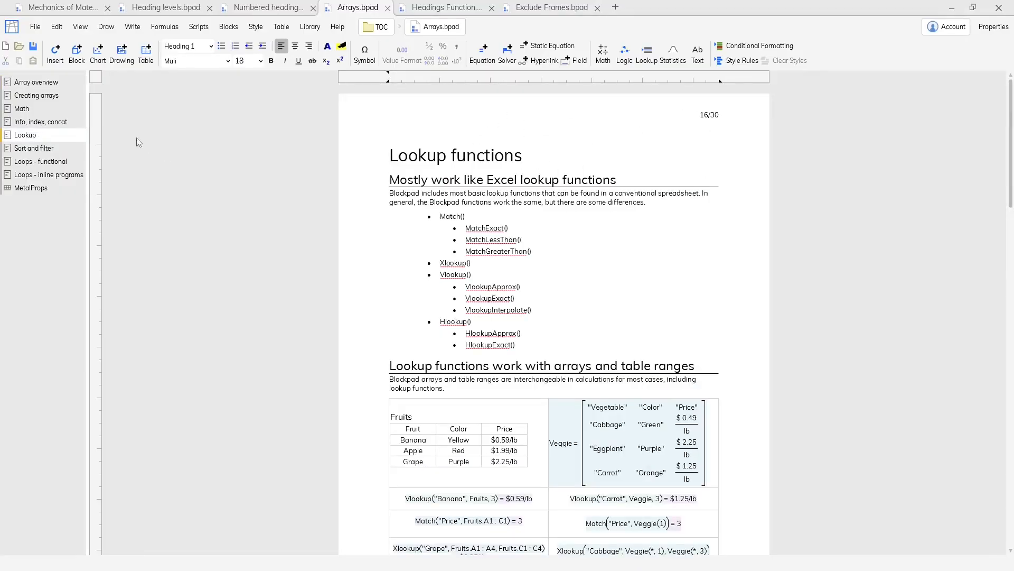
pyautogui.click(41, 122)
pyautogui.scroll(-10, 533, 270)
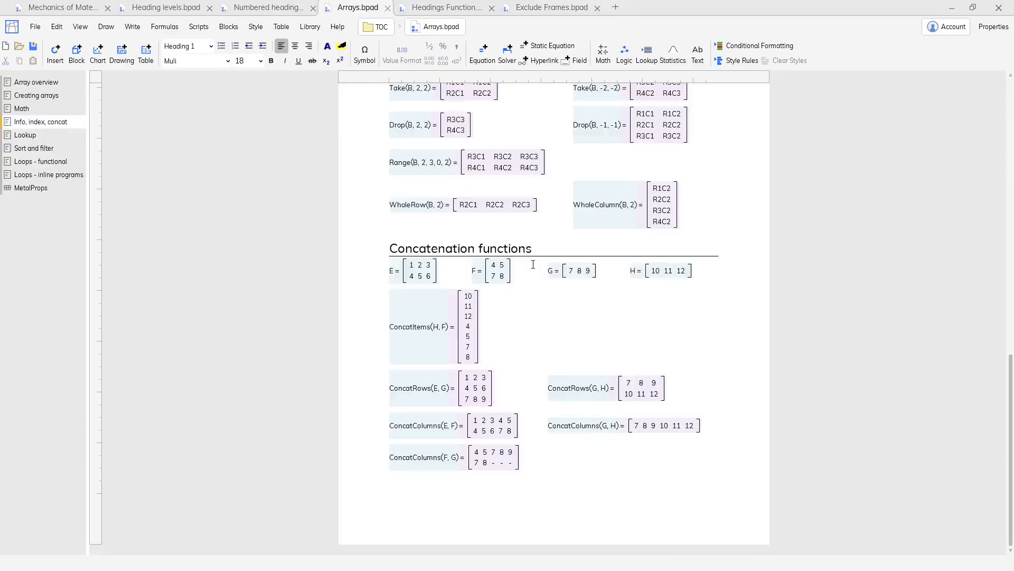
pyautogui.scroll(6, 533, 264)
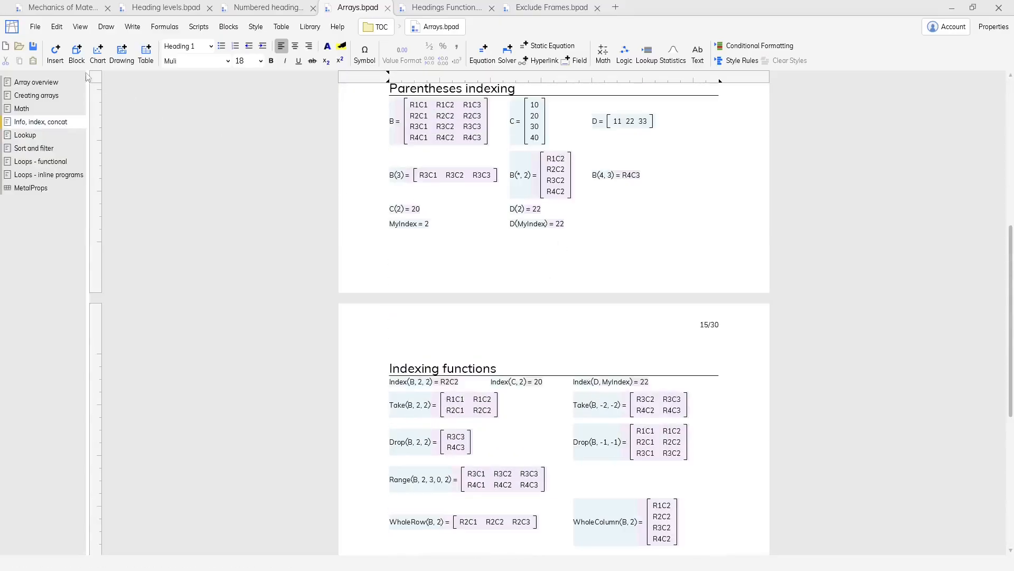
pyautogui.click(48, 82)
pyautogui.scroll(-1, 707, 181)
pyautogui.scroll(-1, 707, 181)
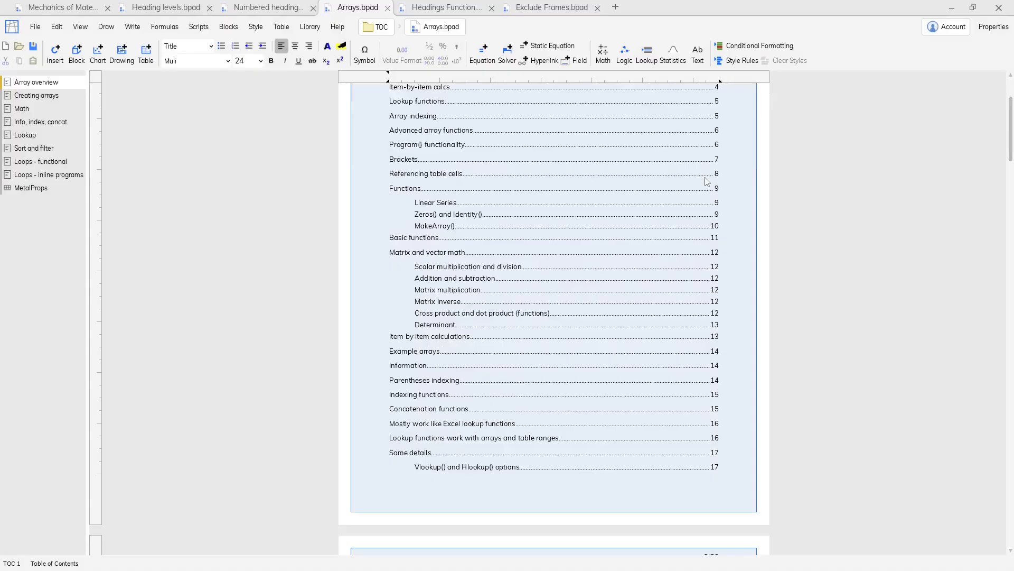
pyautogui.scroll(2, 707, 181)
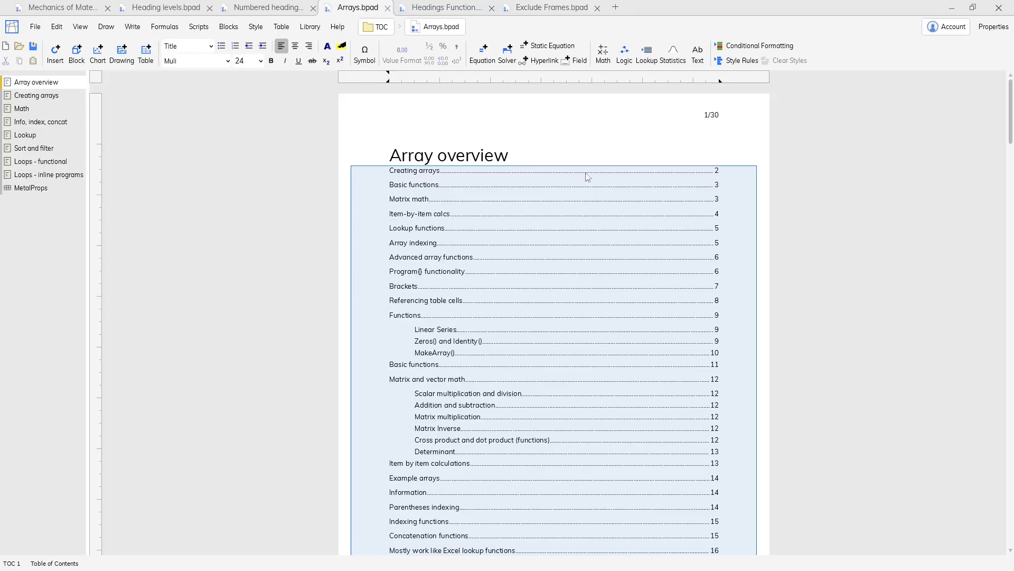
# In the Headings Function file, insert a whole-file table of contents at the start of The First Report, with page numbers and frame titles
pyautogui.click(443, 8)
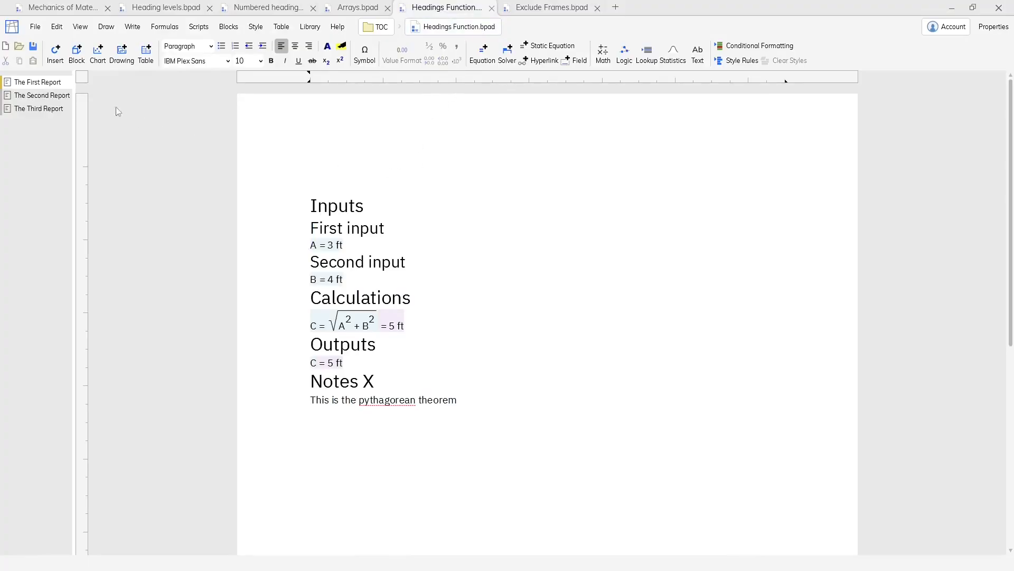
pyautogui.click(39, 112)
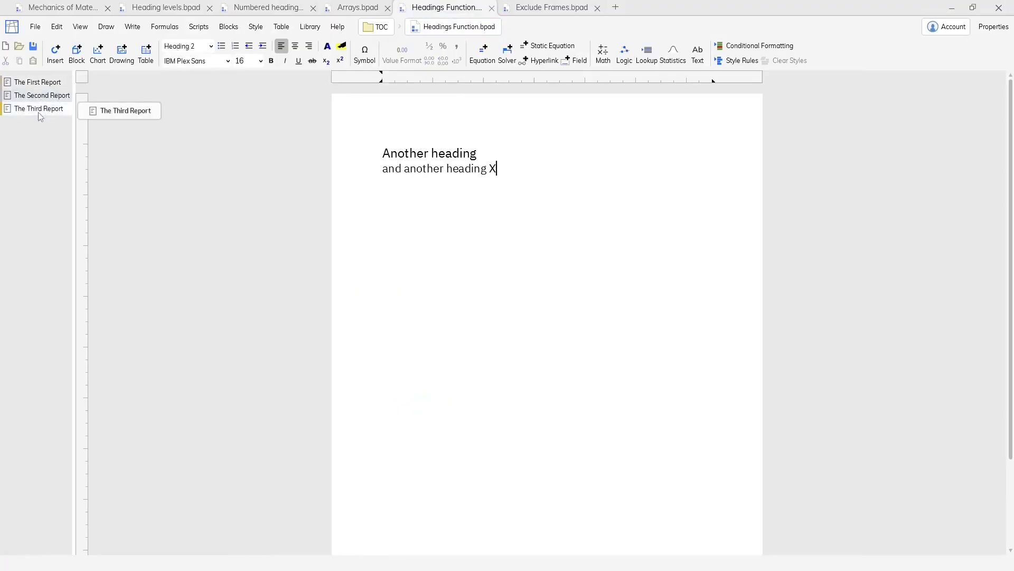
pyautogui.click(45, 83)
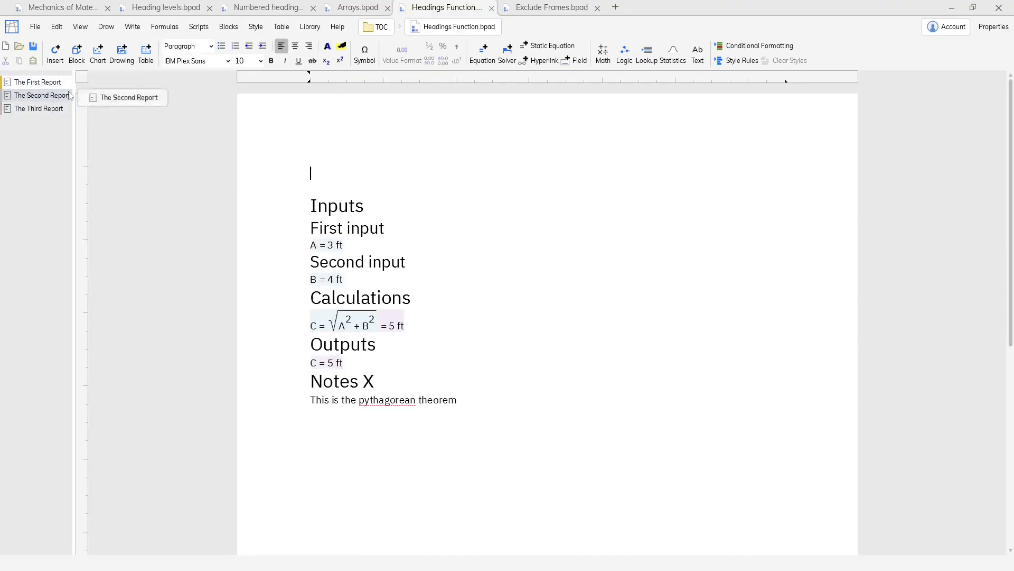
pyautogui.click(132, 26)
pyautogui.click(183, 72)
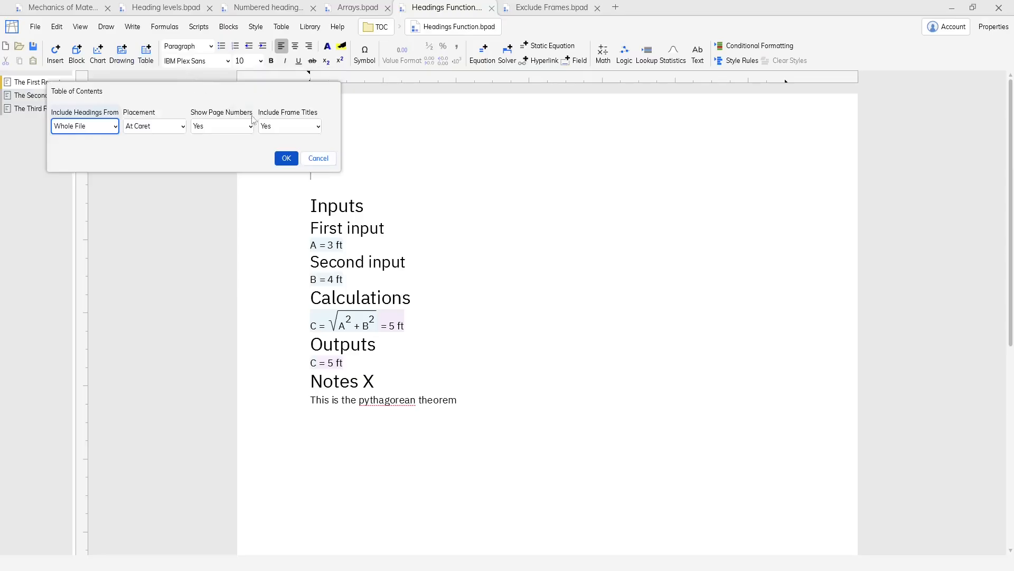
pyautogui.click(287, 158)
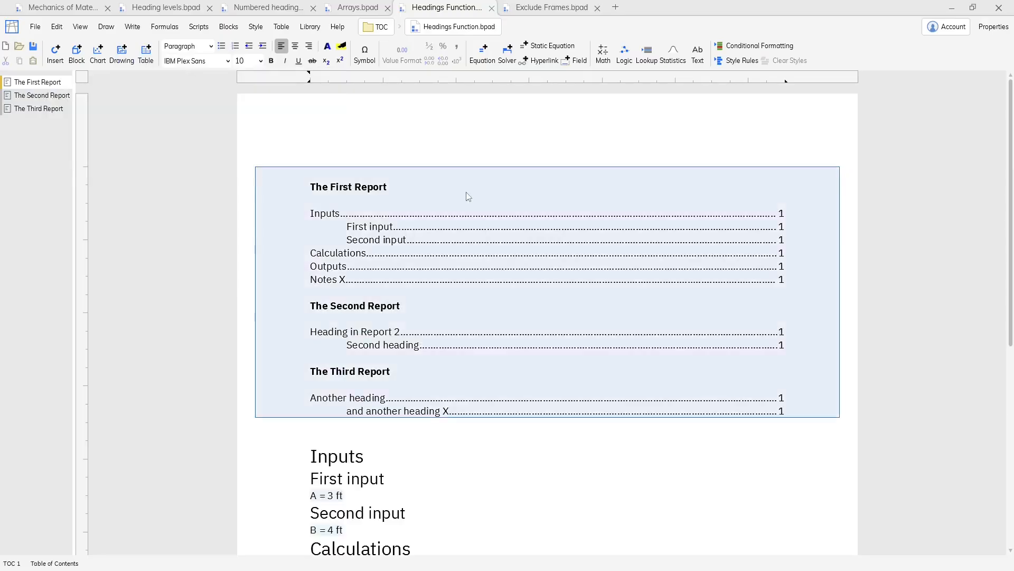
# Open the table of contents block for editing, copy its Headings(Document) formula, and update the block
pyautogui.doubleClick(465, 195)
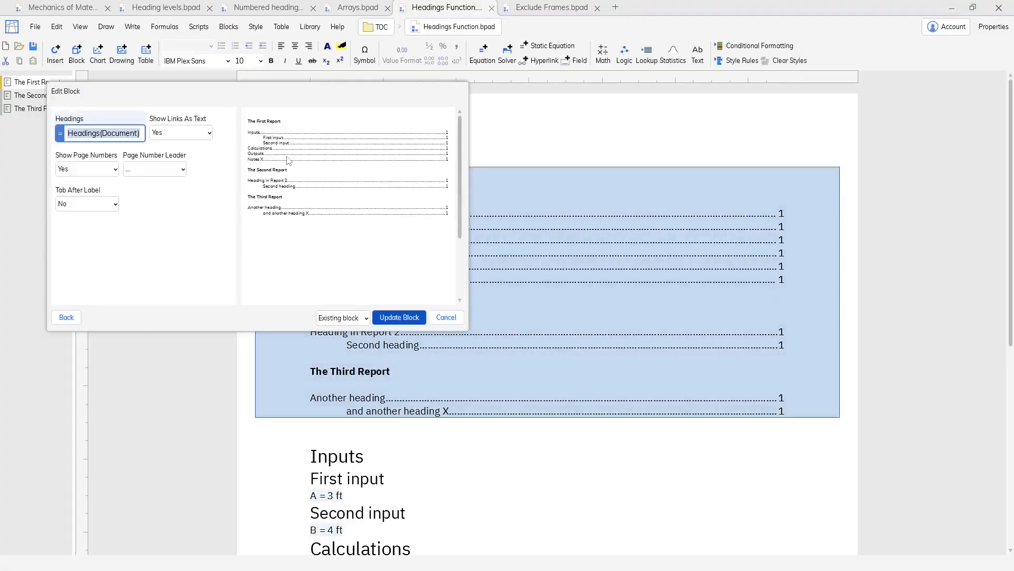
pyautogui.click(142, 134)
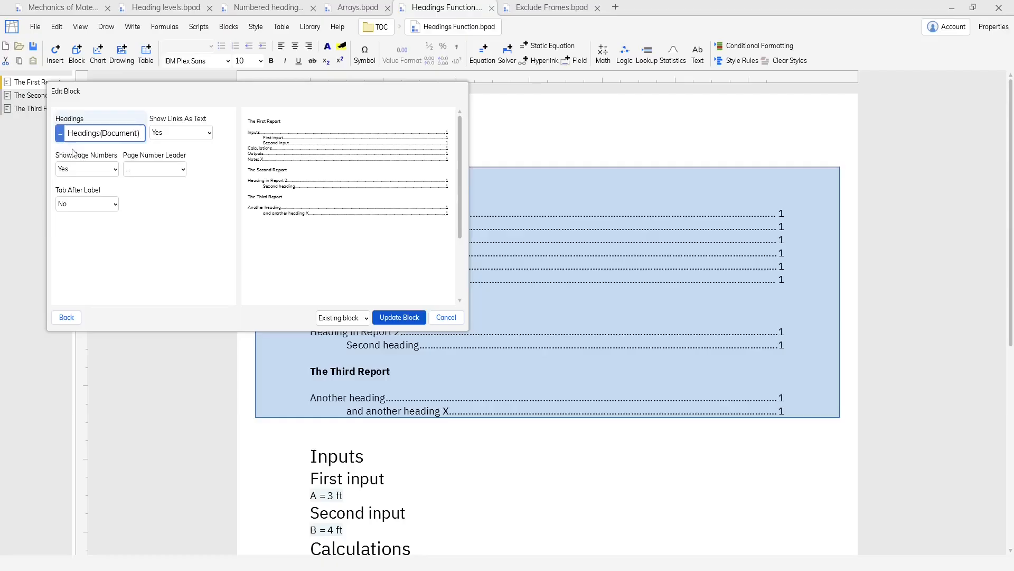
pyautogui.moveTo(142, 133); pyautogui.dragTo(63, 134)
pyautogui.hotkey('ctrl', 'c')
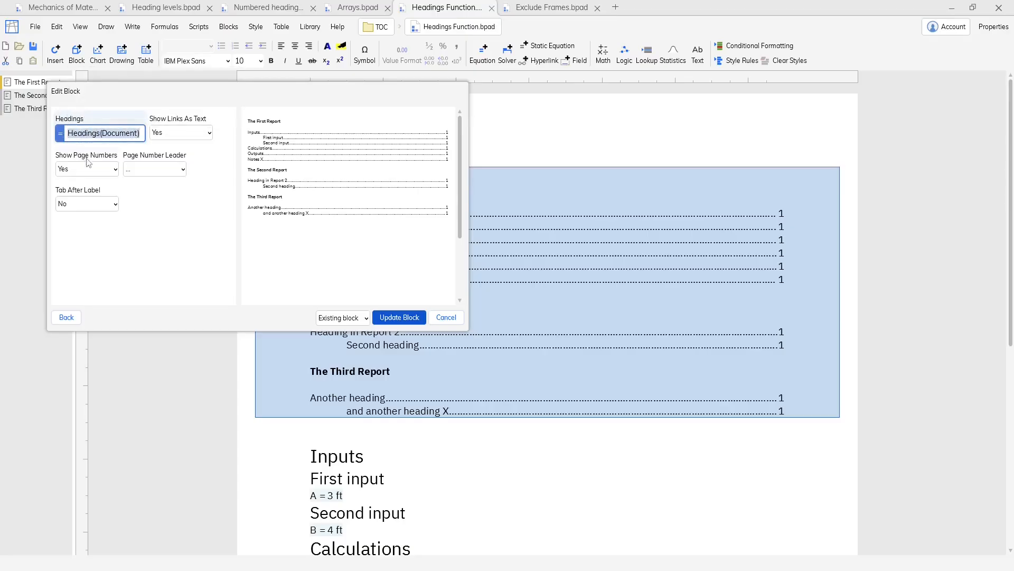
pyautogui.click(409, 317)
# Add a line below the table of contents with the equation =Headings(Document) and select the resulting array
pyautogui.click(365, 422)
pyautogui.press('Return')
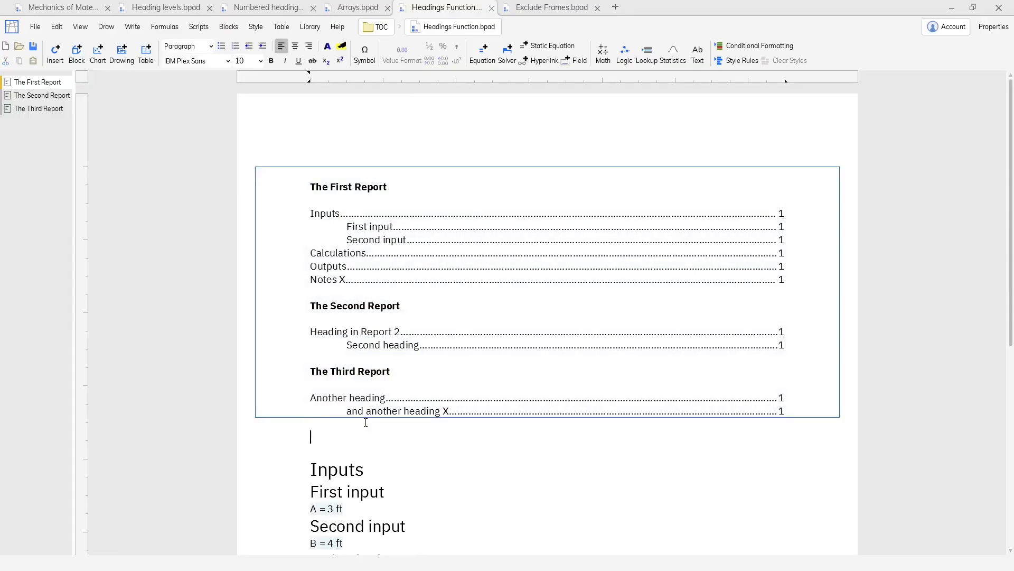
pyautogui.write('=')
pyautogui.scroll(-3, 448, 447)
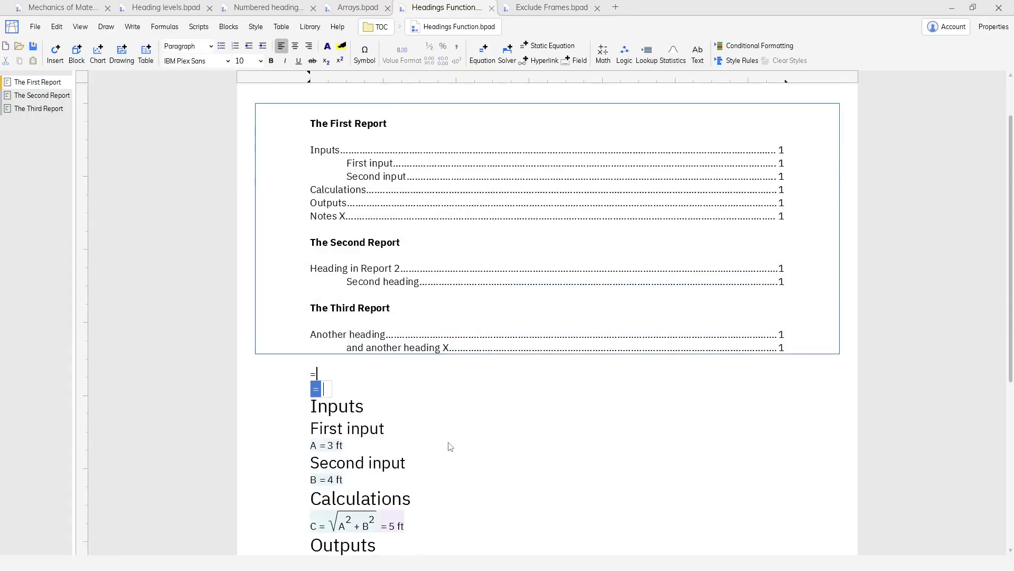
pyautogui.hotkey('ctrl', 'v')
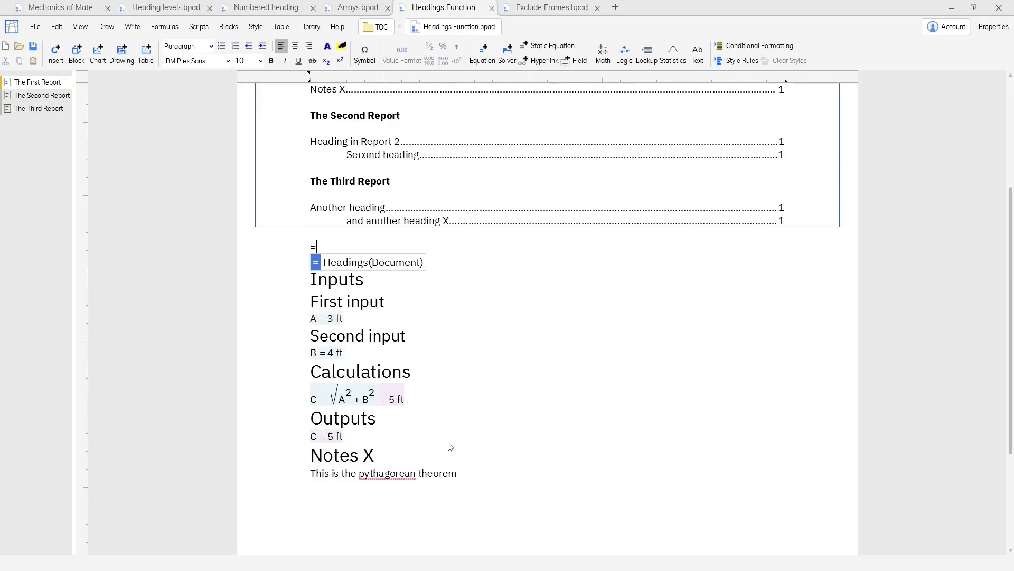
pyautogui.press('Return')
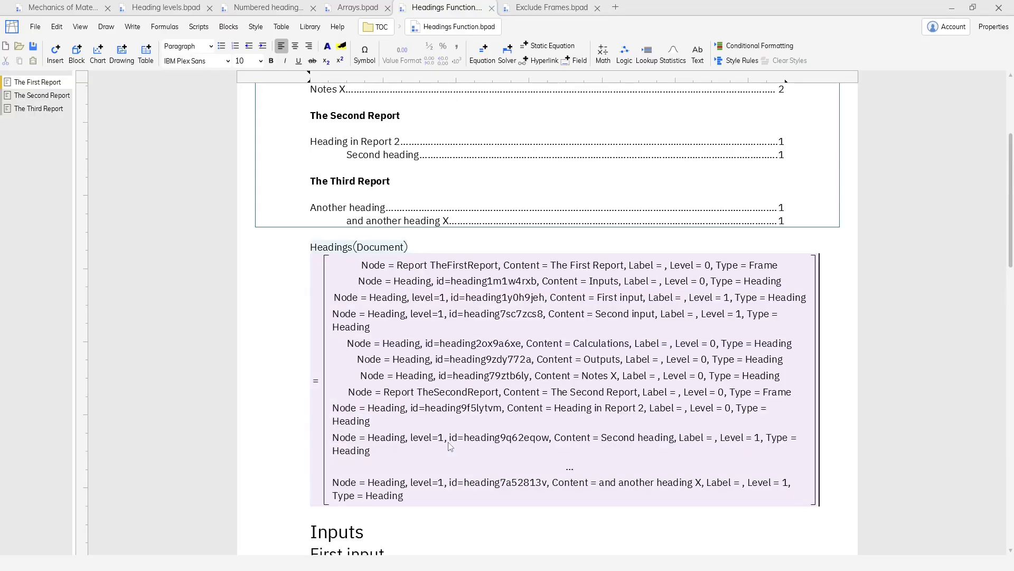
pyautogui.click(451, 446)
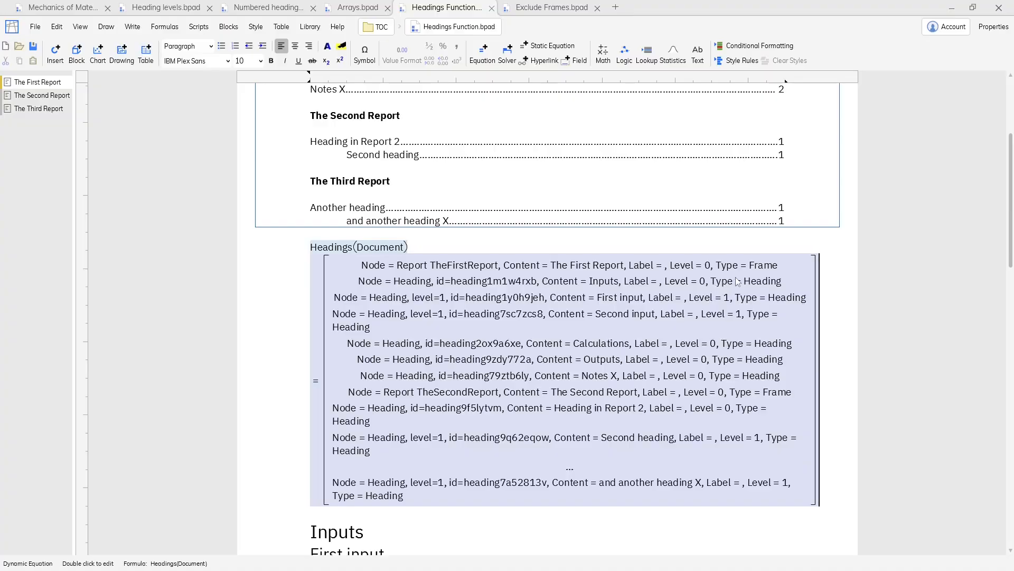
# Assign the Headings(Document) array below the table of contents to a variable named hdgs
pyautogui.click(517, 274)
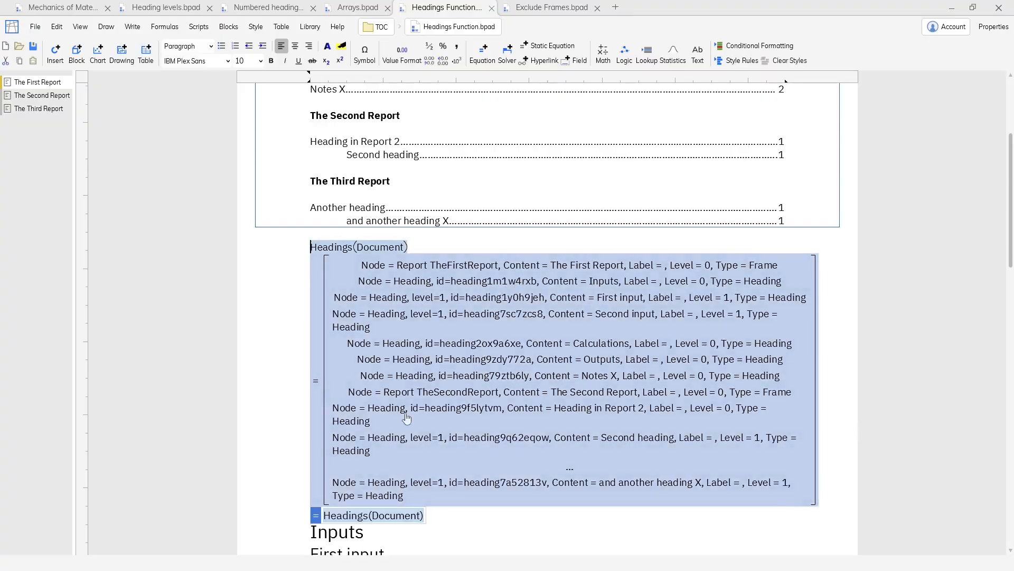
pyautogui.write('hdgs=')
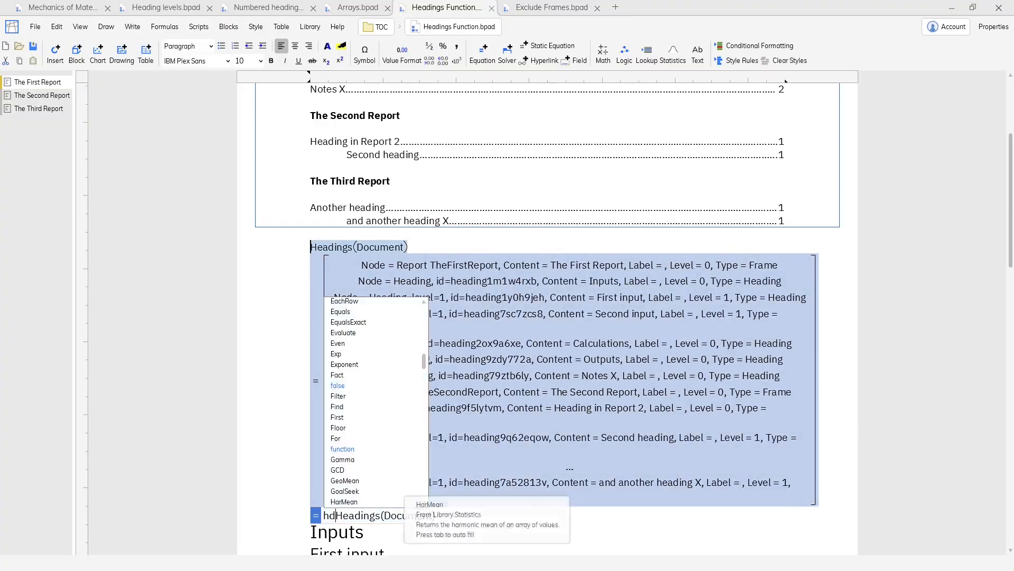
pyautogui.press('Return')
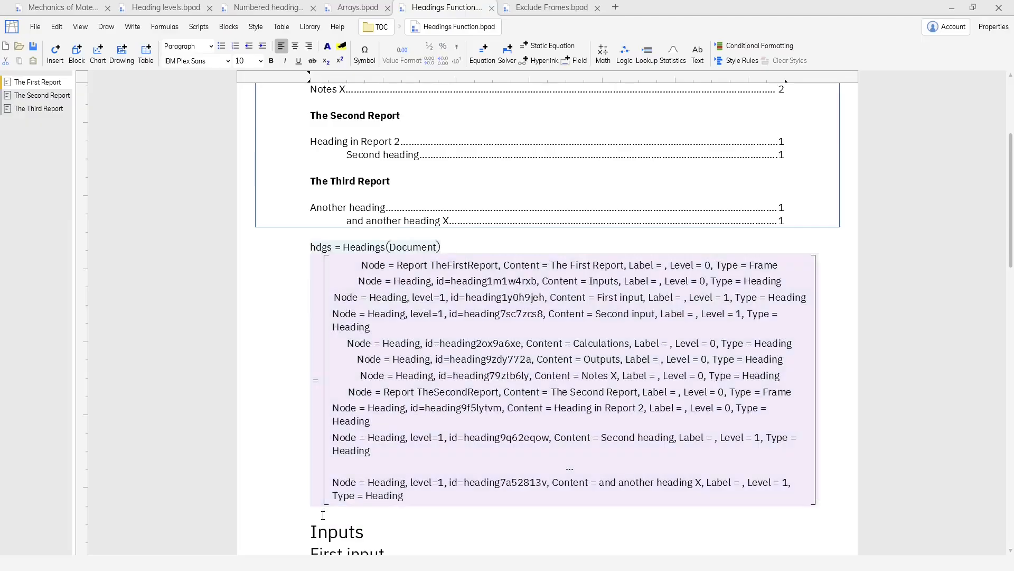
# Add a line below the hdgs array with the equation =hdgs(1) to retrieve its first item
pyautogui.press('Return')
pyautogui.press('Return')
pyautogui.scroll(-3, 323, 515)
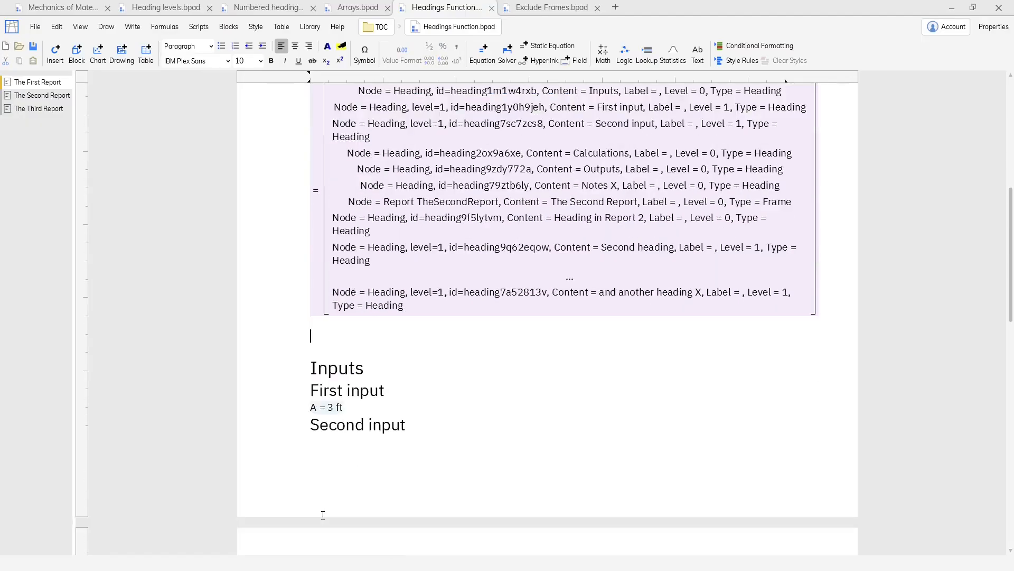
pyautogui.write('= hdgs')
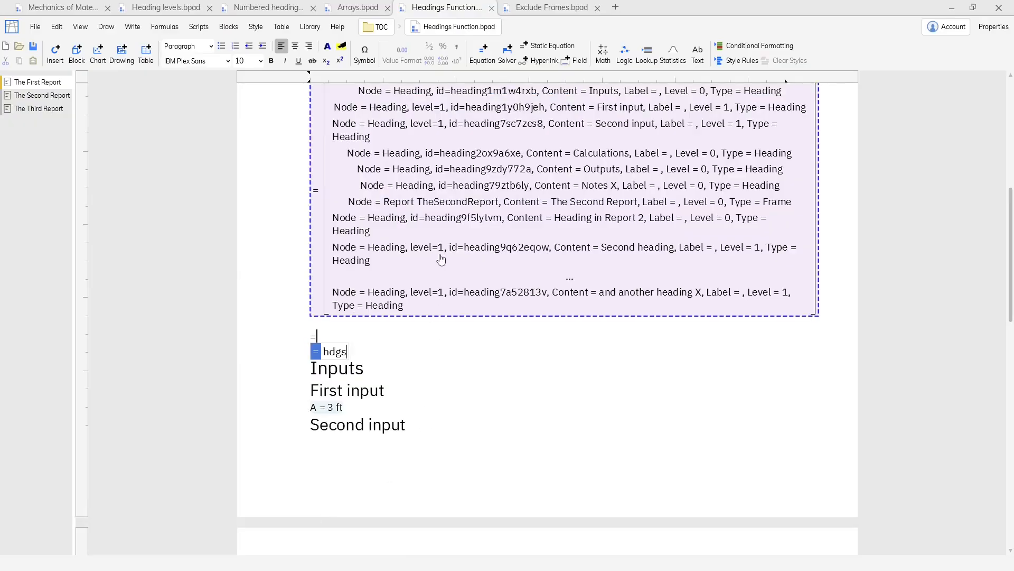
pyautogui.write('(1)')
pyautogui.press('Return')
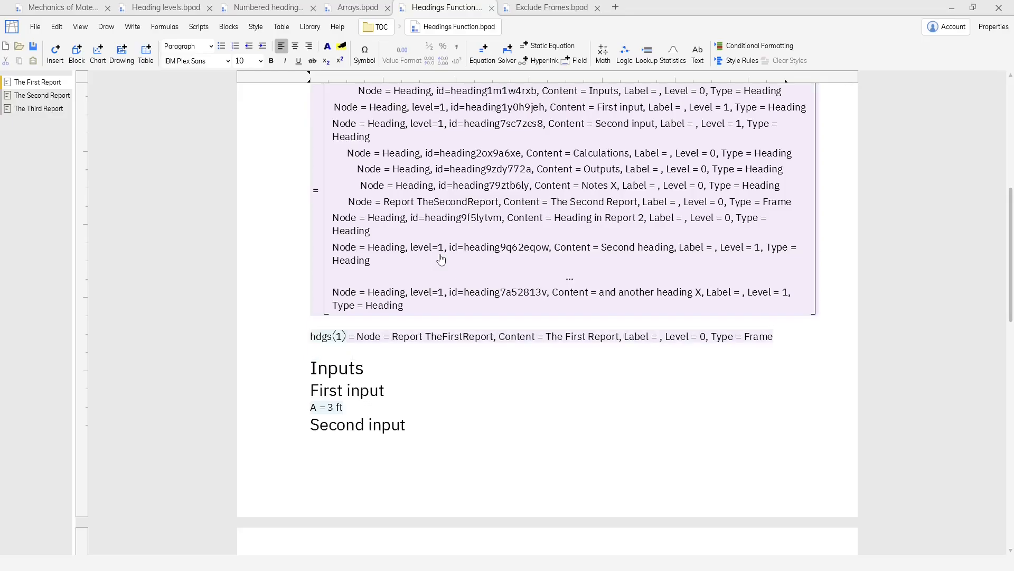
# Extend the hdgs(1) equation to hdgs(1).Content so it returns the item's content
pyautogui.scroll(2, 441, 259)
pyautogui.scroll(-2, 440, 227)
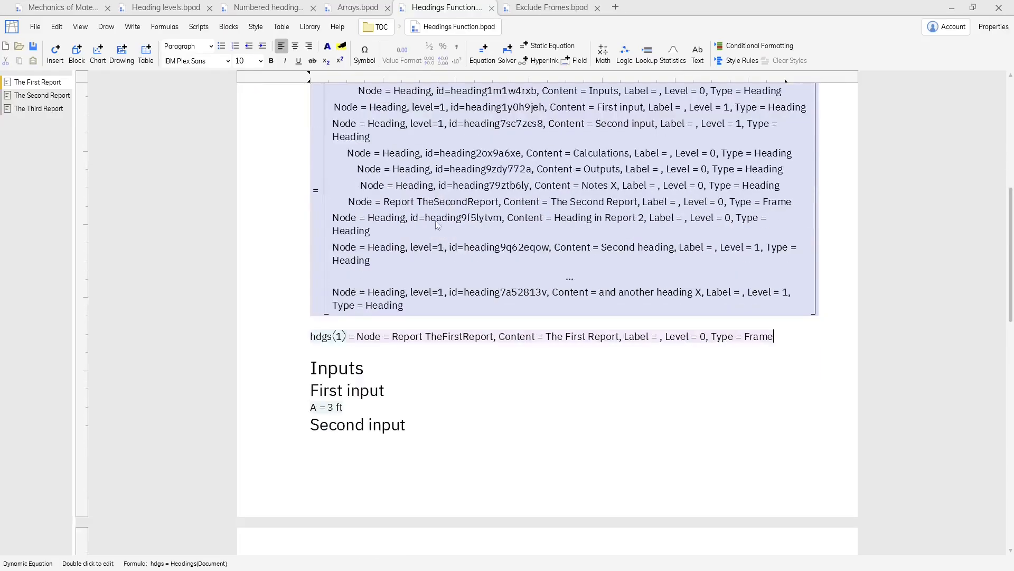
pyautogui.click(376, 341)
pyautogui.doubleClick(378, 343)
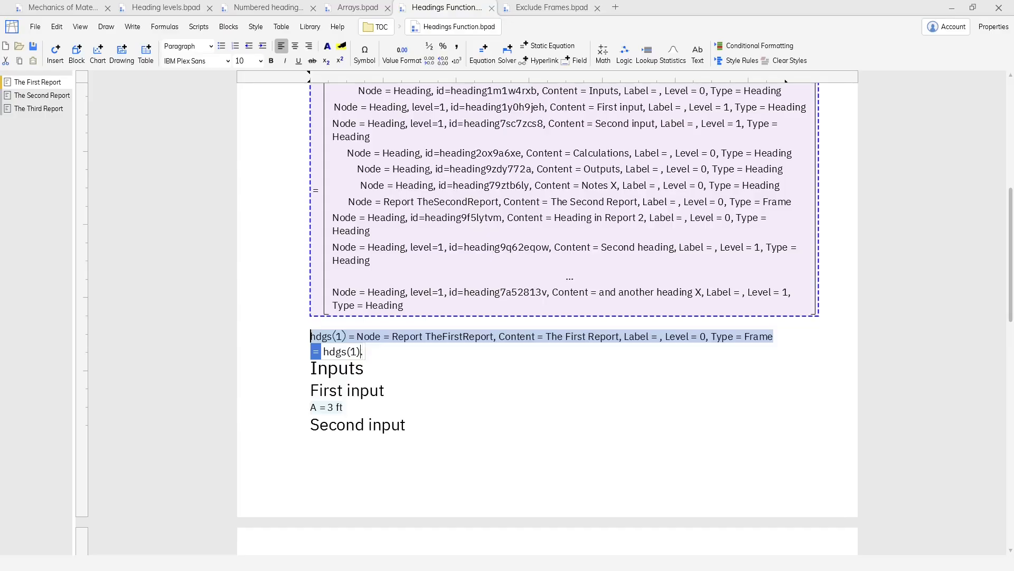
pyautogui.write('.')
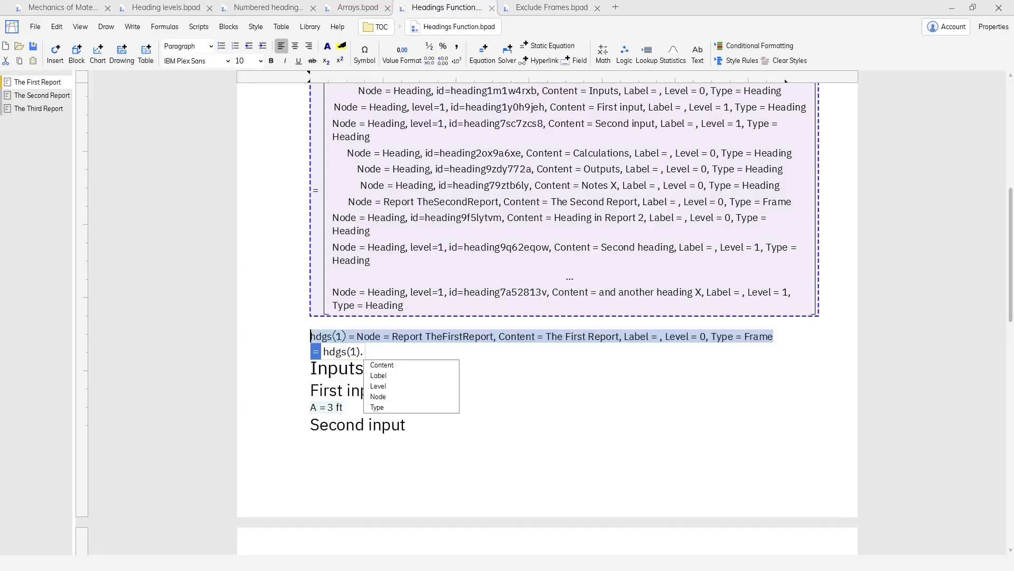
pyautogui.write('Content')
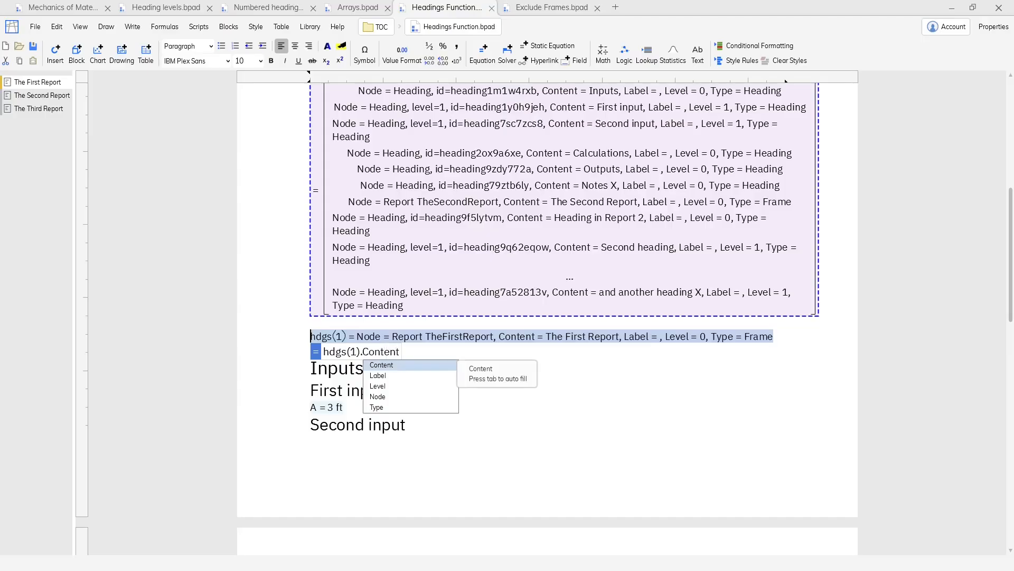
pyautogui.press('Return')
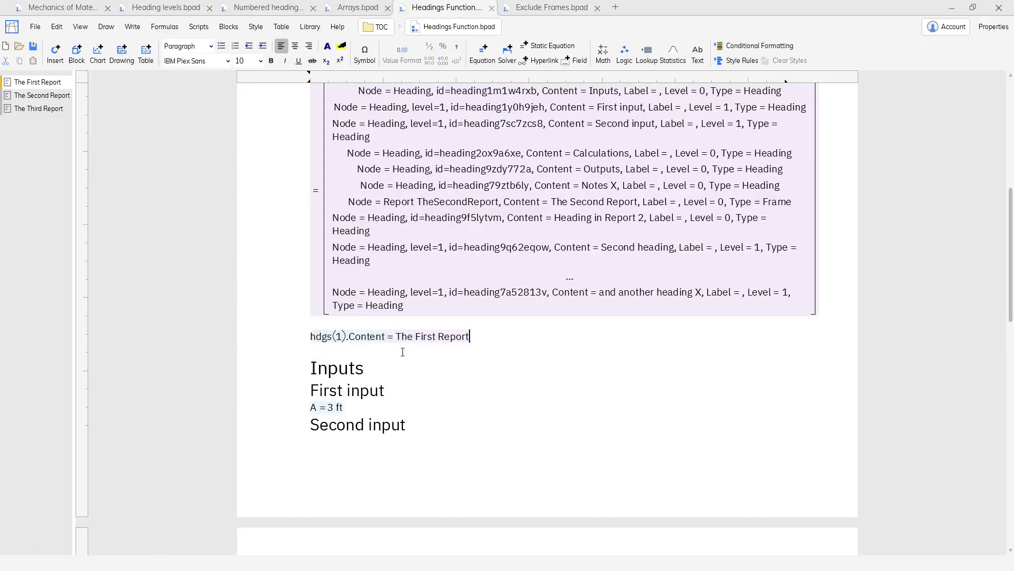
# Change the index in the content equation below the array to 2, making it hdgs(2).Content
pyautogui.scroll(3, 402, 352)
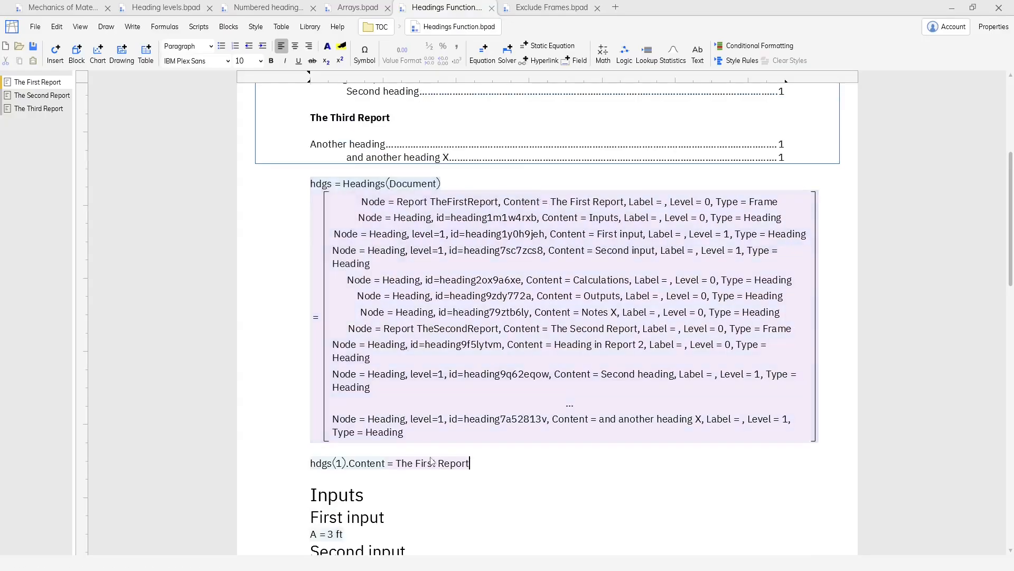
pyautogui.click(397, 464)
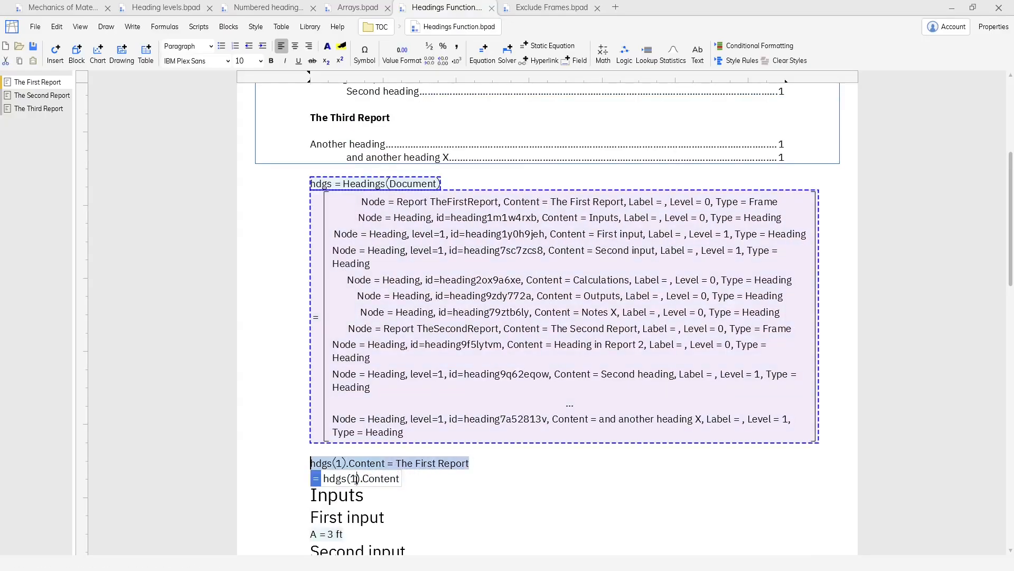
pyautogui.doubleClick(357, 478)
pyautogui.write('s')
pyautogui.press('BackSpace')
pyautogui.write('2')
pyautogui.press('Return')
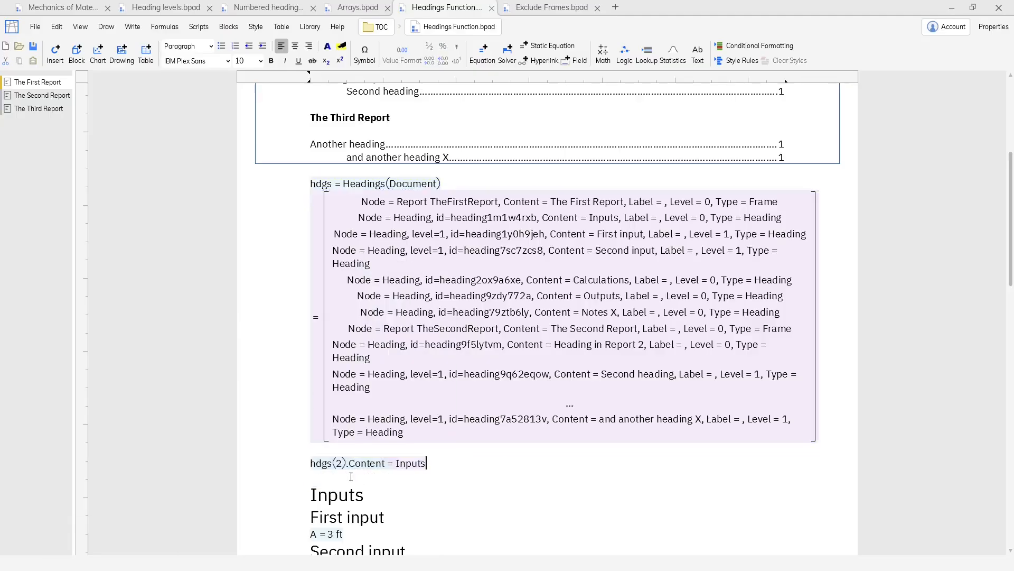
# Replace the Content property with Level in the equation below the array, making it hdgs(2).Level
pyautogui.click(390, 464)
pyautogui.press('BackSpace')
pyautogui.press('BackSpace')
pyautogui.press('BackSpace')
pyautogui.press('BackSpace')
pyautogui.press('BackSpace')
pyautogui.press('BackSpace')
pyautogui.press('BackSpace')
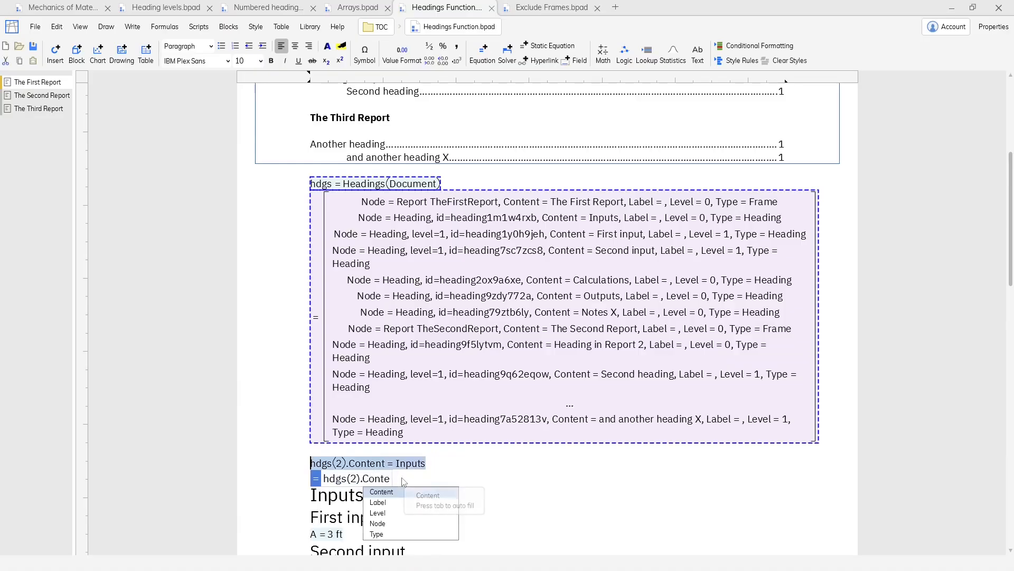
pyautogui.write('Level = 0')
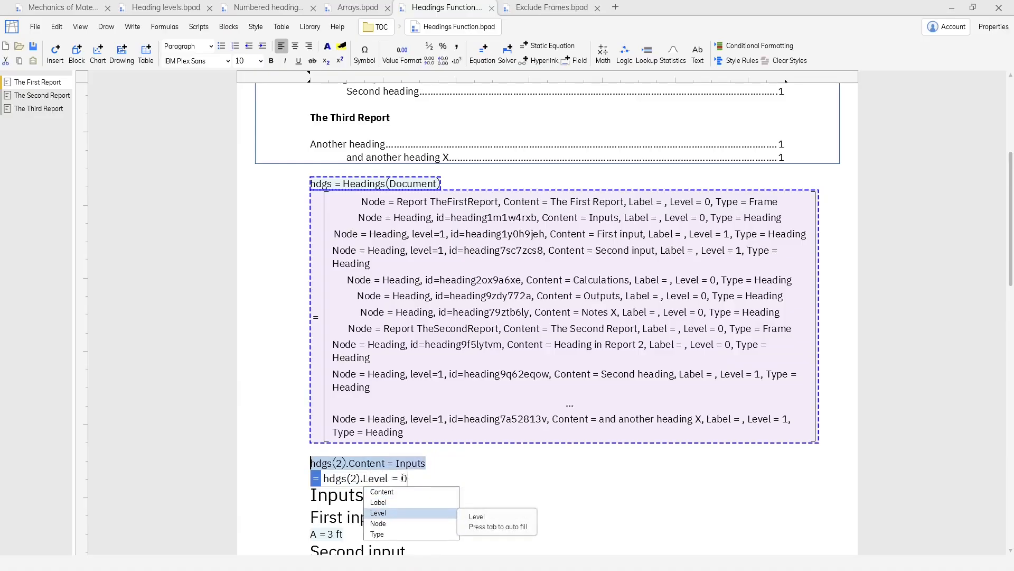
pyautogui.press('Return')
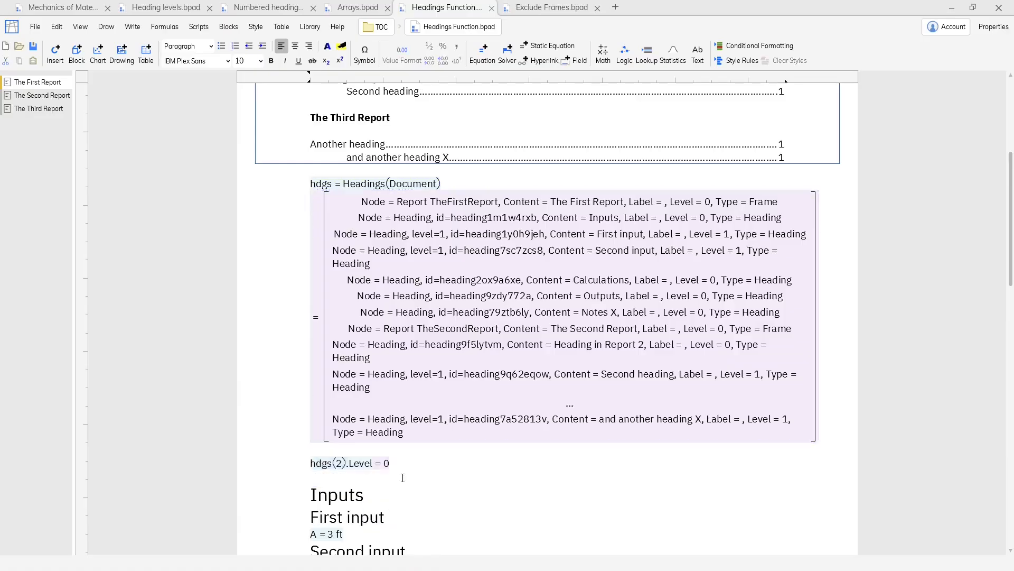
# Set the property in the equation below the array to Type, making it hdgs(2).Type
pyautogui.press('Left')
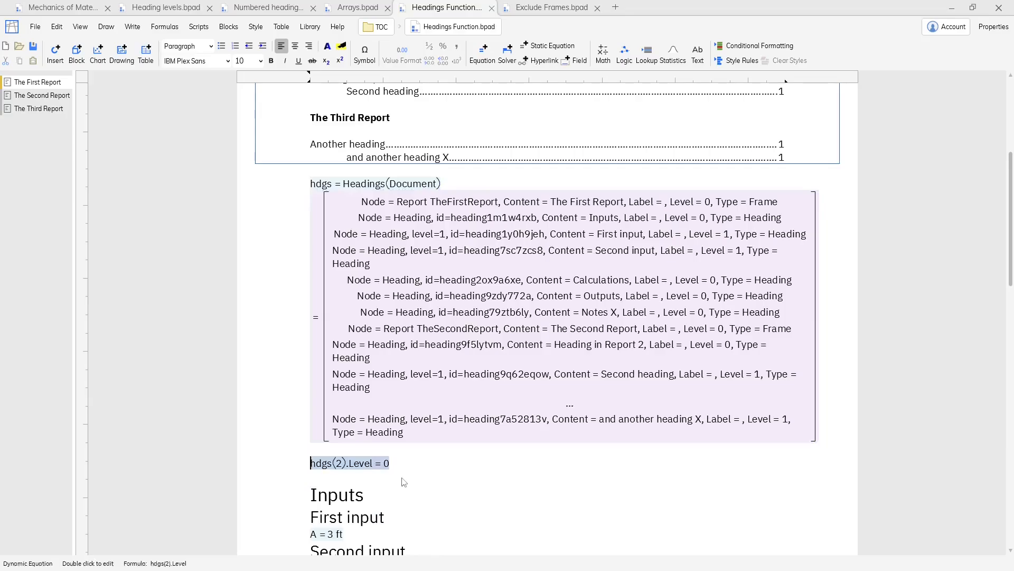
pyautogui.press('F2')
pyautogui.press('BackSpace')
pyautogui.press('BackSpace')
pyautogui.press('BackSpace')
pyautogui.press('BackSpace')
pyautogui.press('BackSpace')
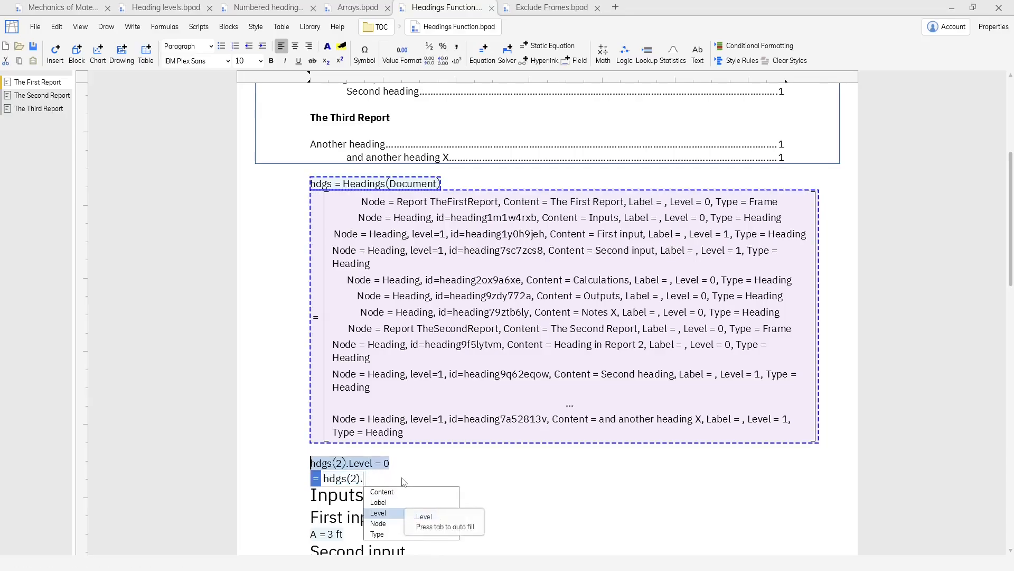
pyautogui.write('Type')
pyautogui.press('Return')
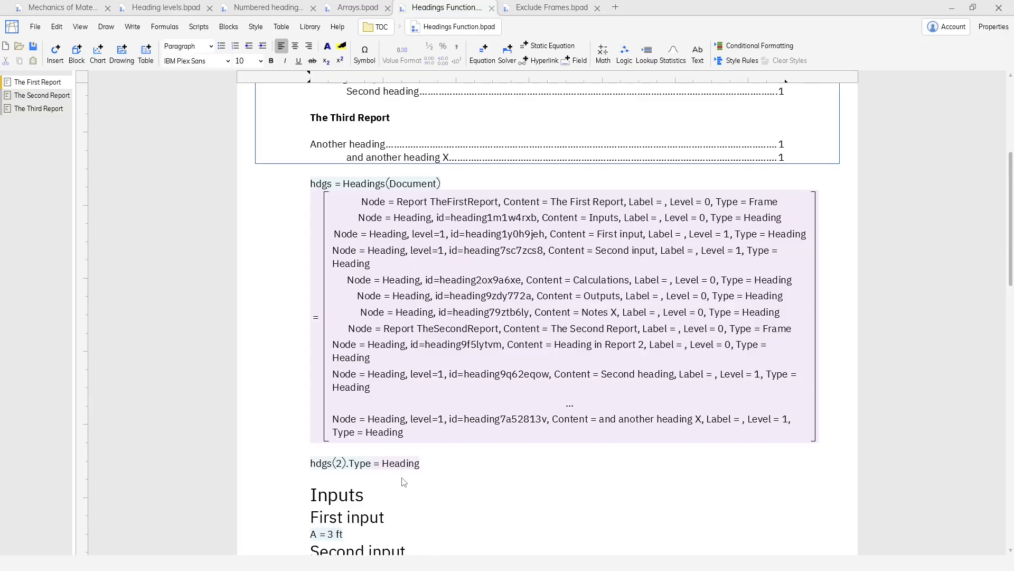
# Try updating the table of contents block with the Headings formula Filter(Headings(Document), h => h.Level == 0), and undo the change
pyautogui.scroll(5, 403, 480)
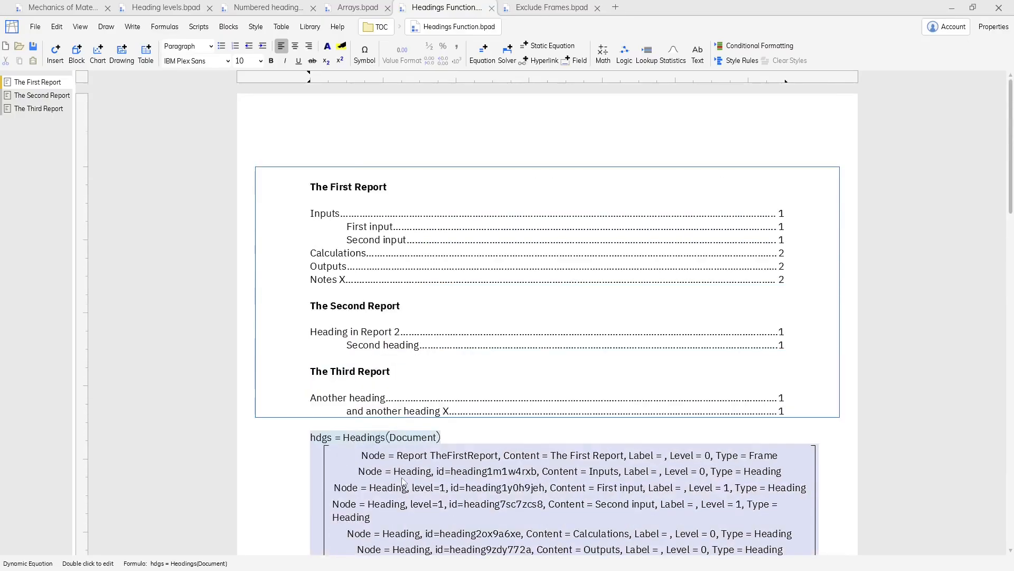
pyautogui.click(390, 334)
pyautogui.doubleClick(442, 313)
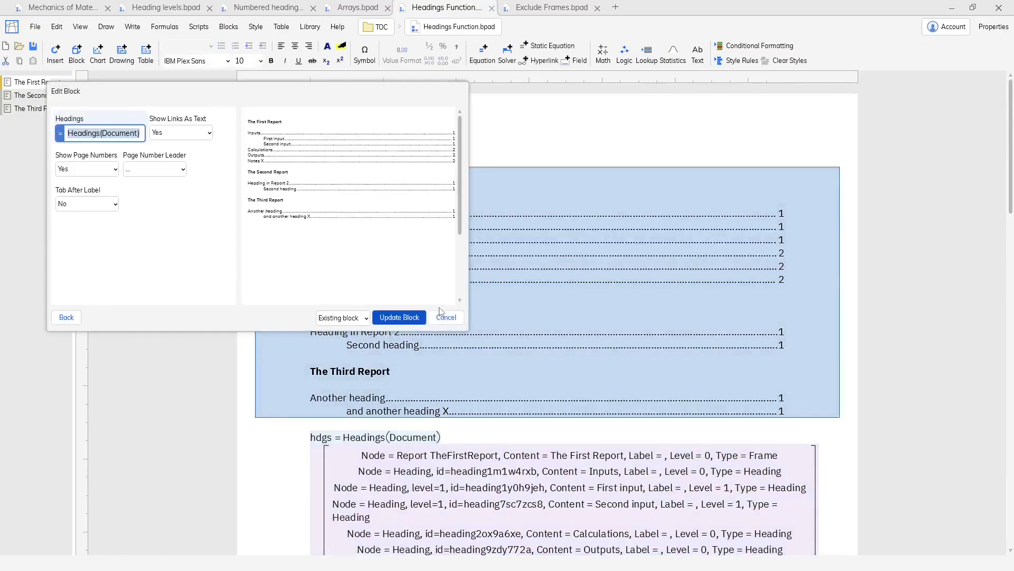
pyautogui.click(68, 133)
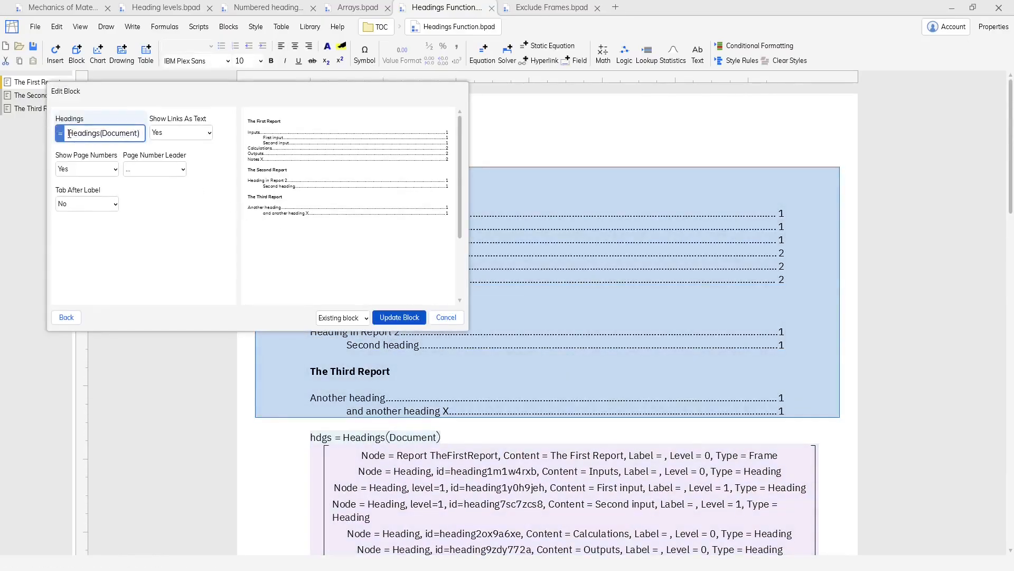
pyautogui.write('Filter(')
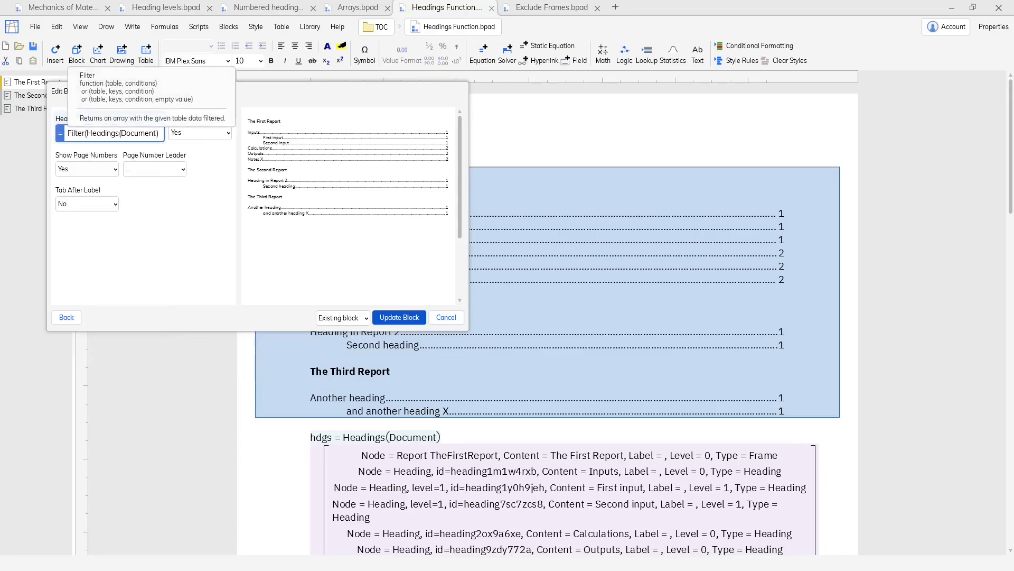
pyautogui.press('End')
pyautogui.write(',')
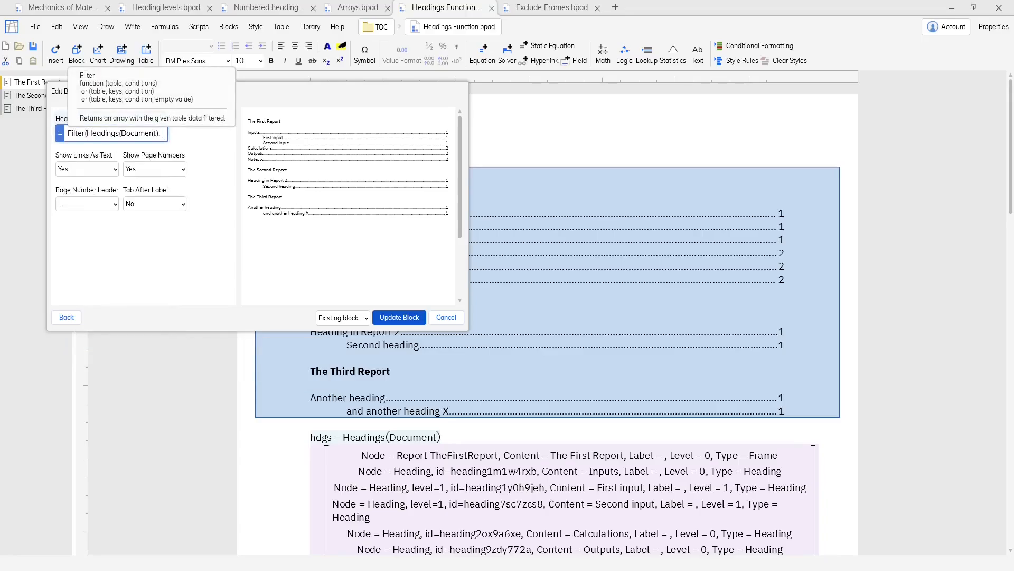
pyautogui.write(' h => h.Level == 0)')
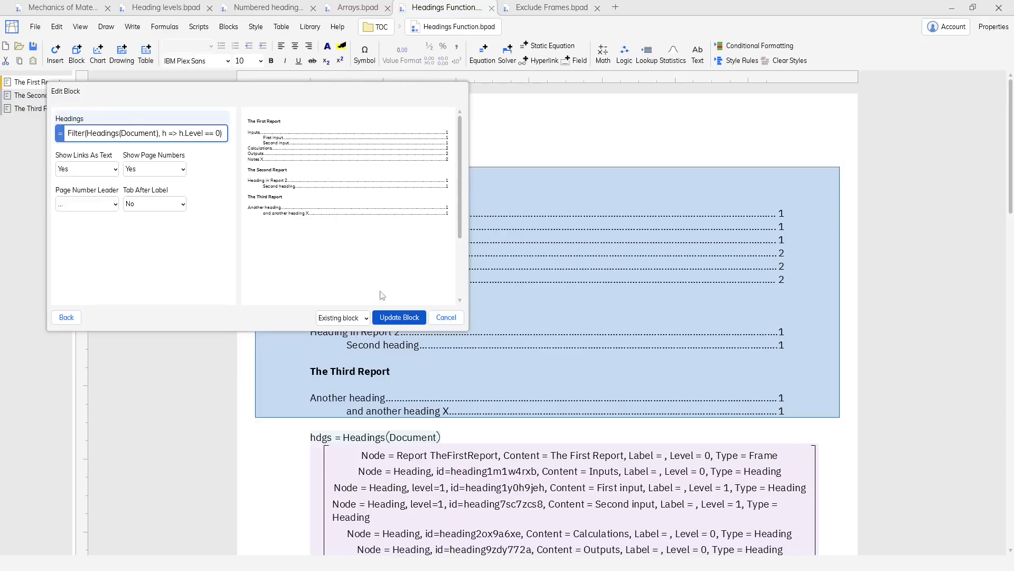
pyautogui.click(399, 317)
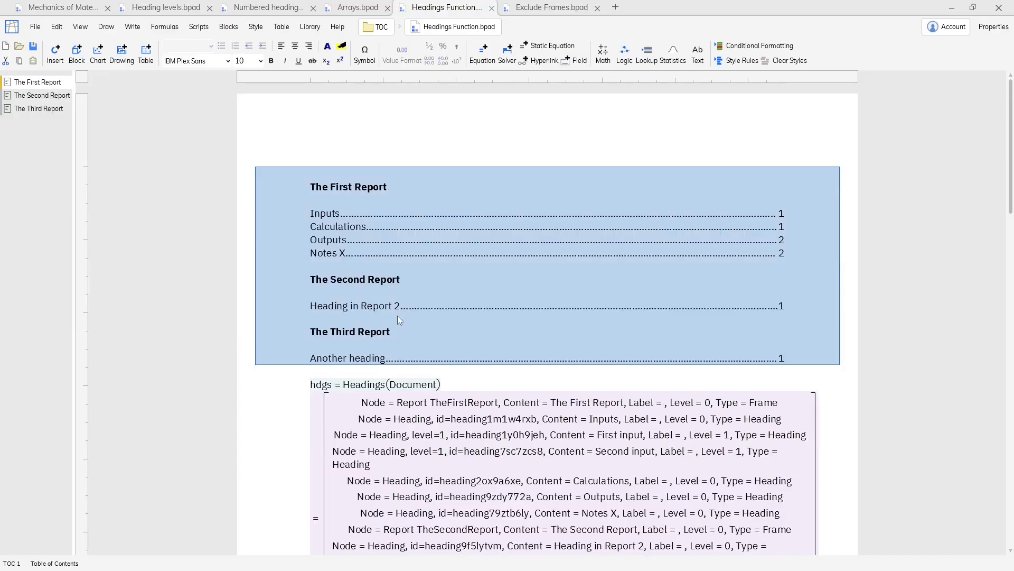
pyautogui.hotkey('ctrl', 'z')
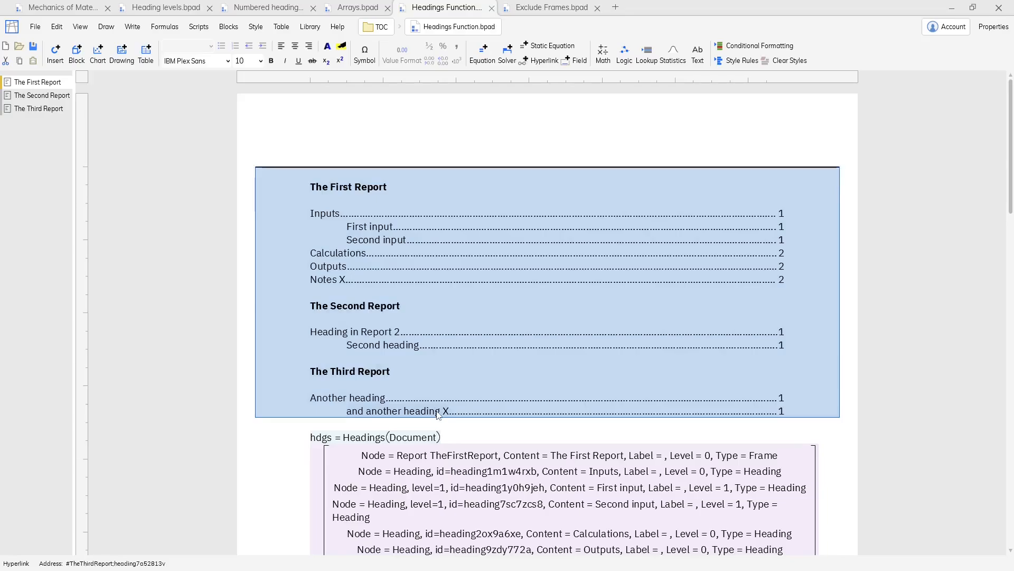
# Reopen the table of contents block for editing and expand its Headings formula to Filter(Headings(Document), h =>
pyautogui.doubleClick(460, 297)
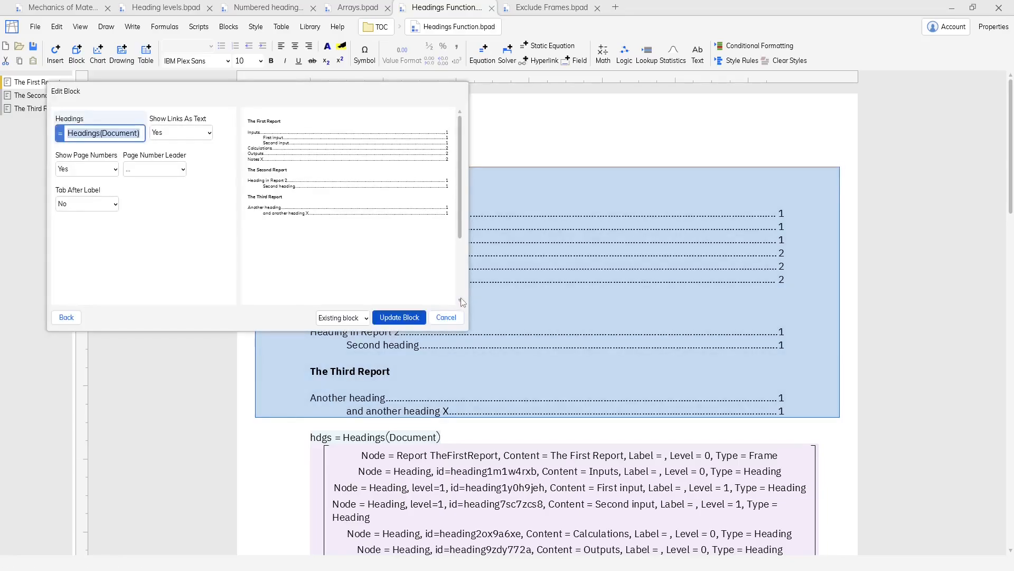
pyautogui.click(68, 134)
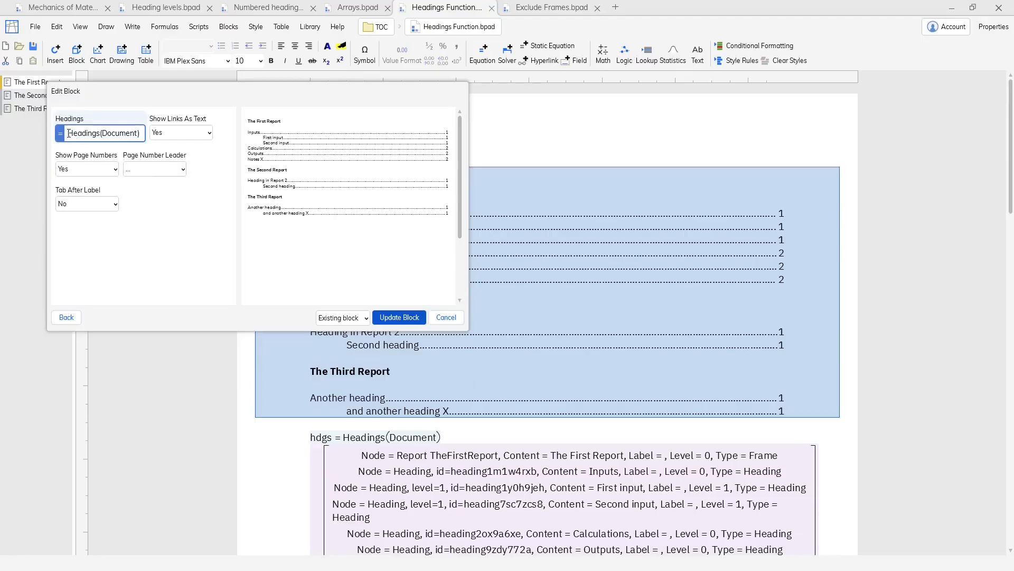
pyautogui.write('Filter(')
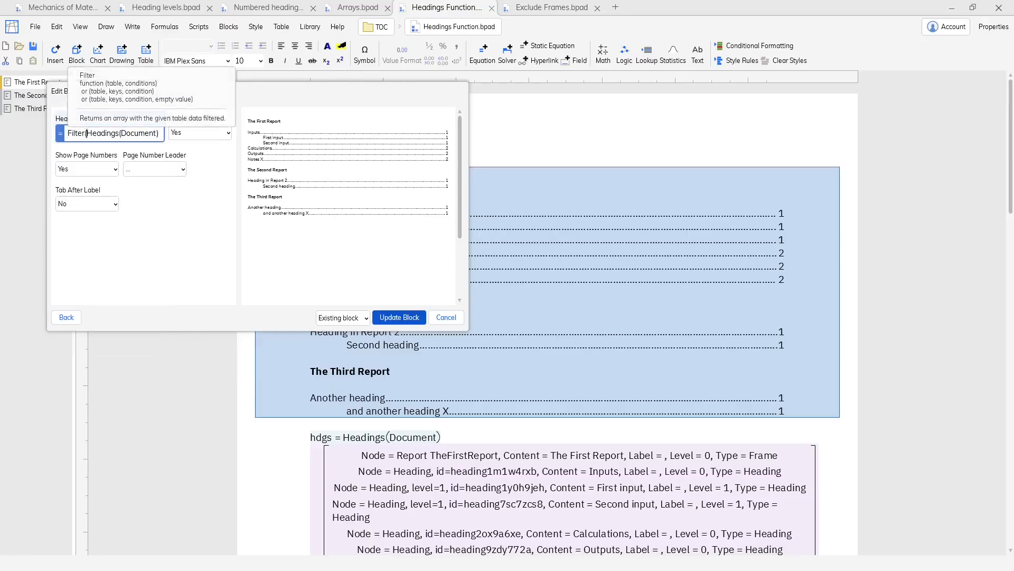
pyautogui.press('Right')
pyautogui.press('Right')
pyautogui.press('Right')
pyautogui.press('Right')
pyautogui.press('Right')
pyautogui.press('Right')
pyautogui.press('Right')
pyautogui.press('Right')
pyautogui.press('Right')
pyautogui.press('Right')
pyautogui.press('Right')
pyautogui.press('Right')
pyautogui.press('Right')
pyautogui.press('Right')
pyautogui.write(', h =>')
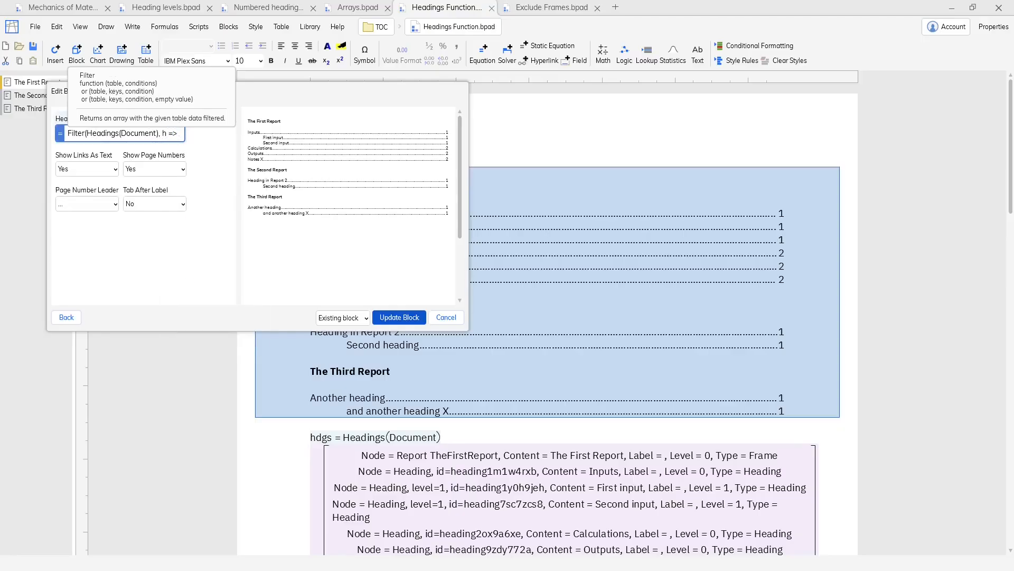
# Extend the Headings filter condition with Right(h.Content, 1) to evaluate the last character of each heading's content
pyautogui.write(' h.Content')
pyautogui.write('Right(h.Conter')
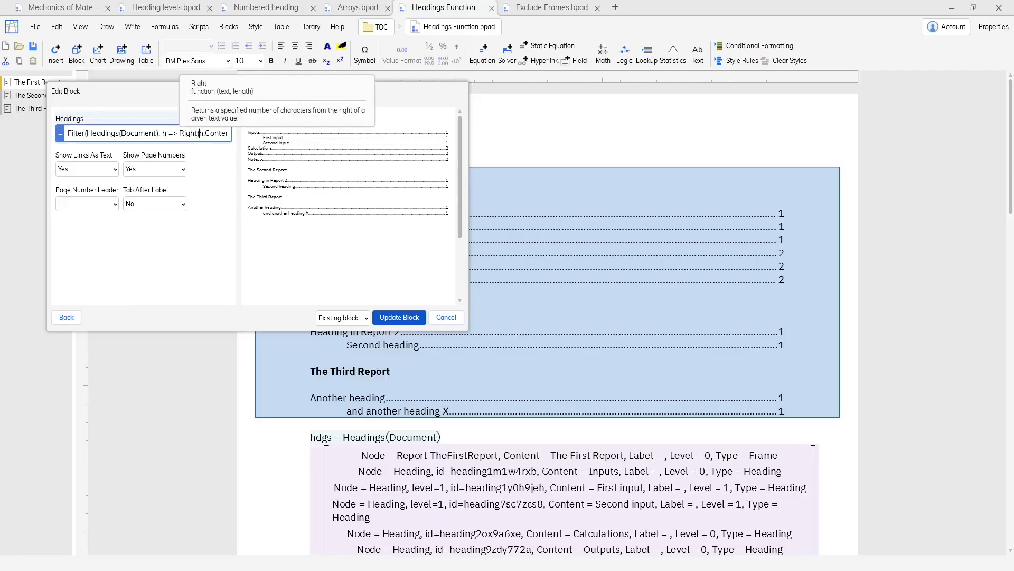
pyautogui.press('Right')
pyautogui.press('Right')
pyautogui.press('Right')
pyautogui.press('Right')
pyautogui.press('Right')
pyautogui.press('Right')
pyautogui.press('Right')
pyautogui.press('Right')
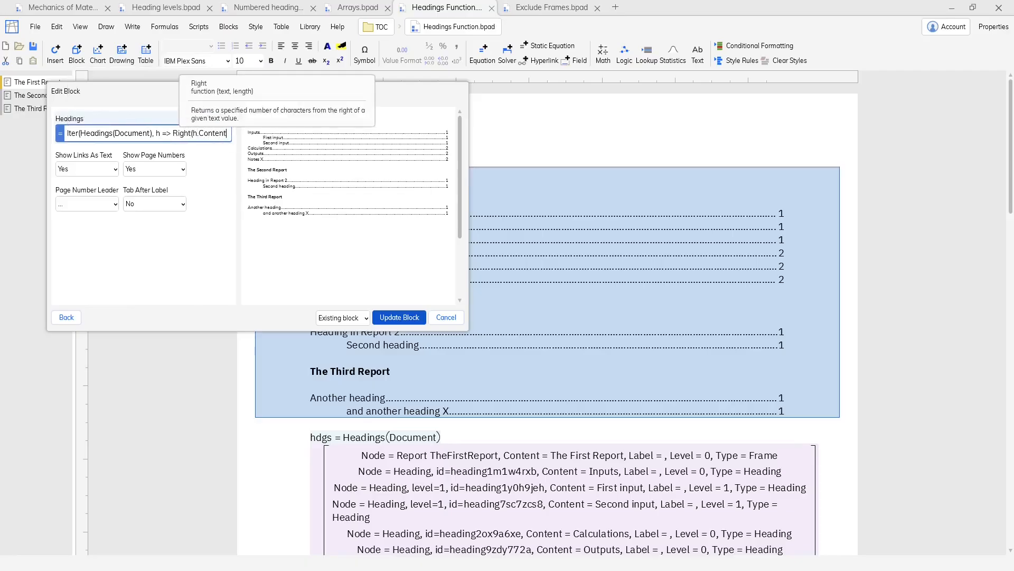
pyautogui.write(', 1')
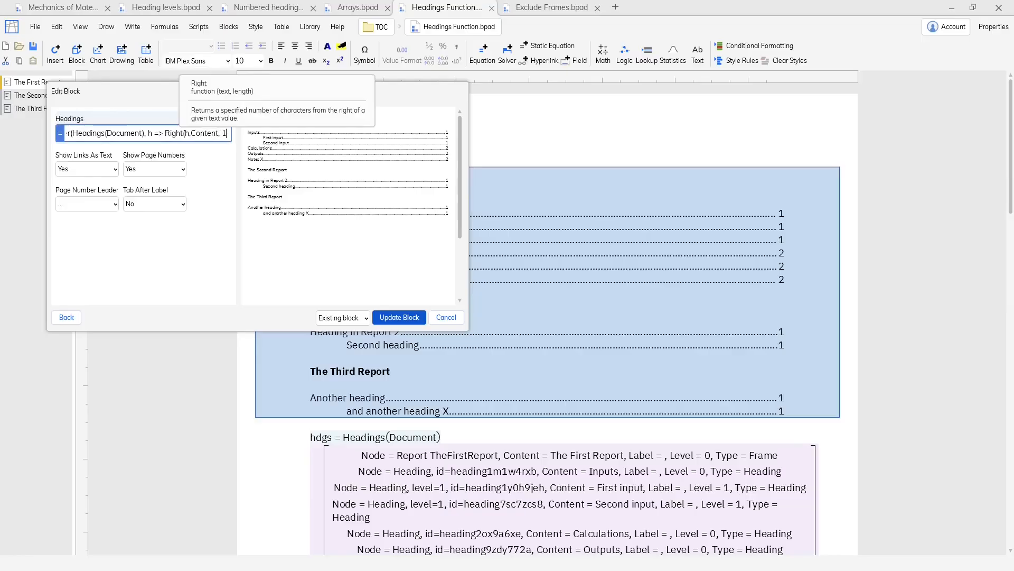
pyautogui.write(')')
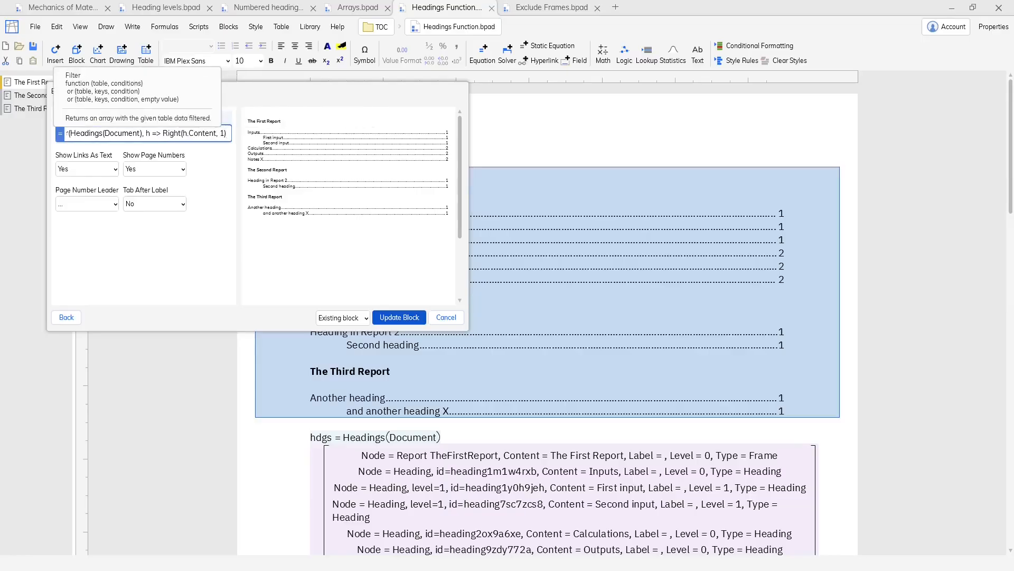
# Complete the filter condition with != "X" to exclude headings ending in X, and update the table of contents block
pyautogui.write(' !=')
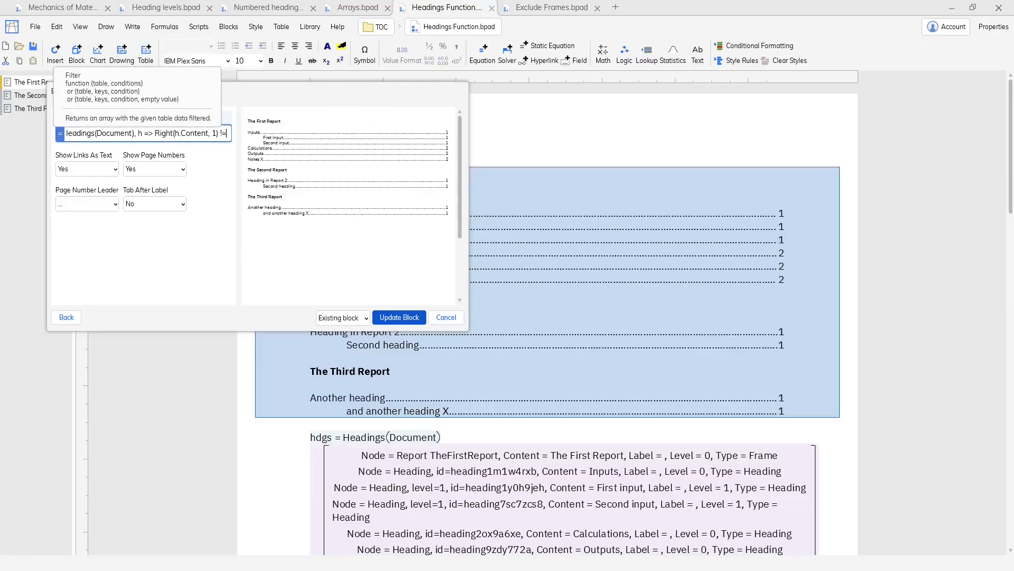
pyautogui.write(' "')
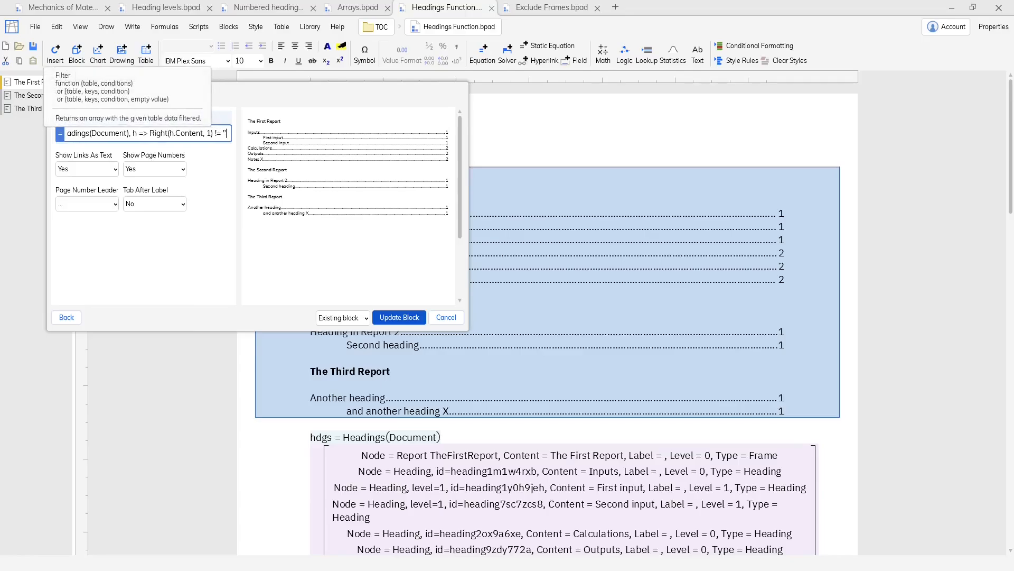
pyautogui.write('X")')
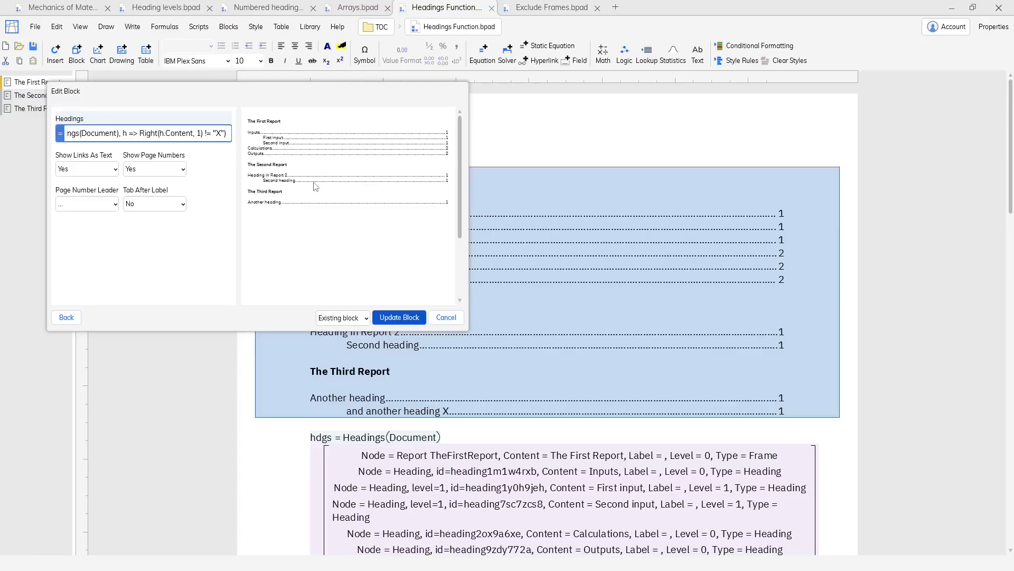
pyautogui.click(399, 318)
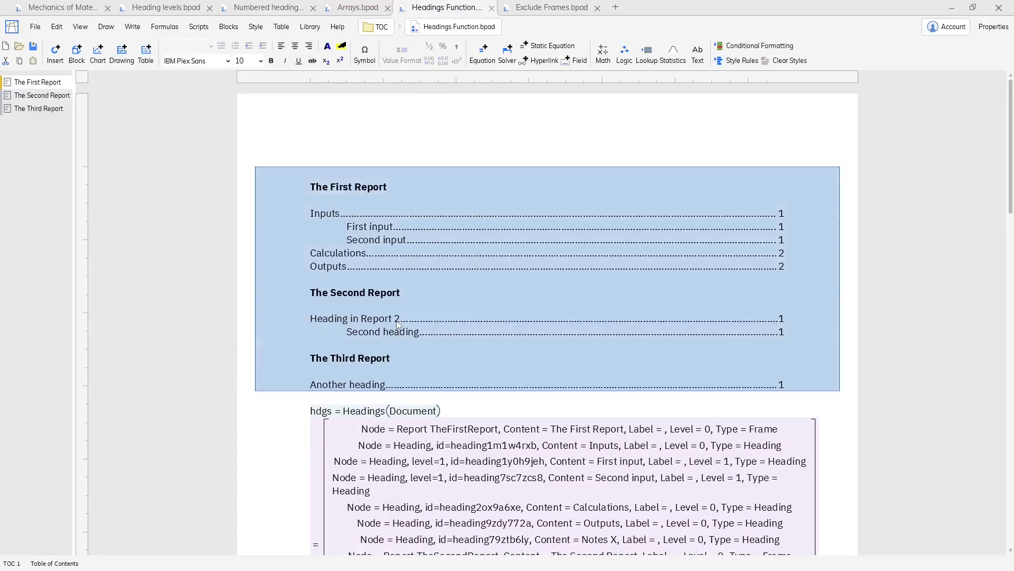
pyautogui.click(476, 404)
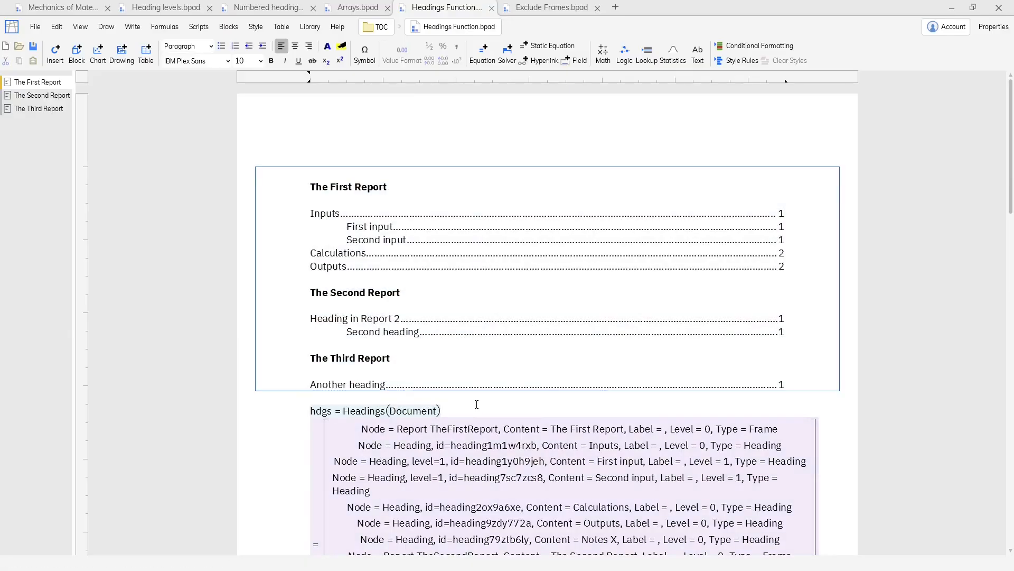
# Reopen the table of contents block for editing and begin its Headings formula with ConcatItems(Headings(TheFirstReport
pyautogui.doubleClick(476, 404)
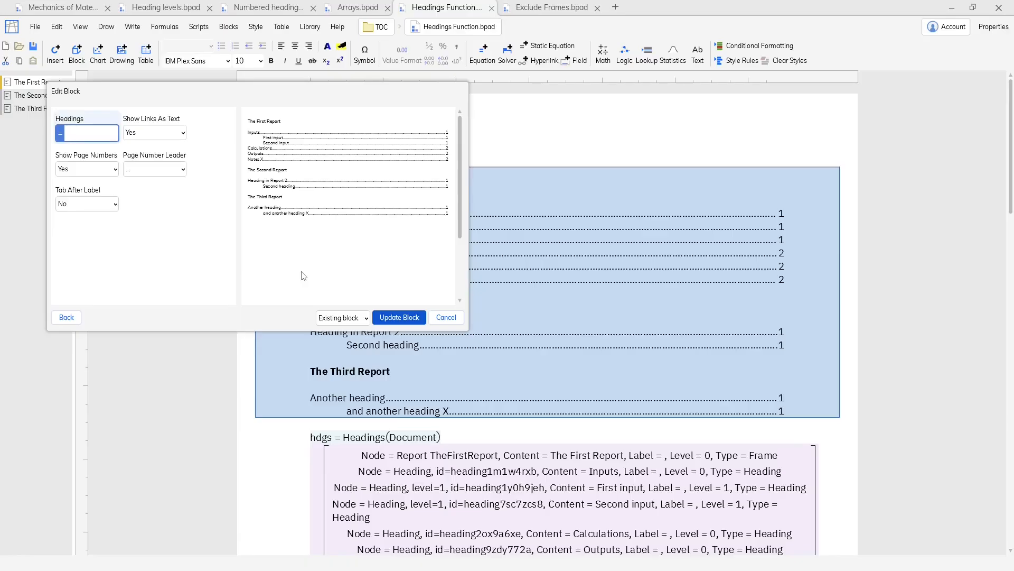
pyautogui.write('ConcatItems')
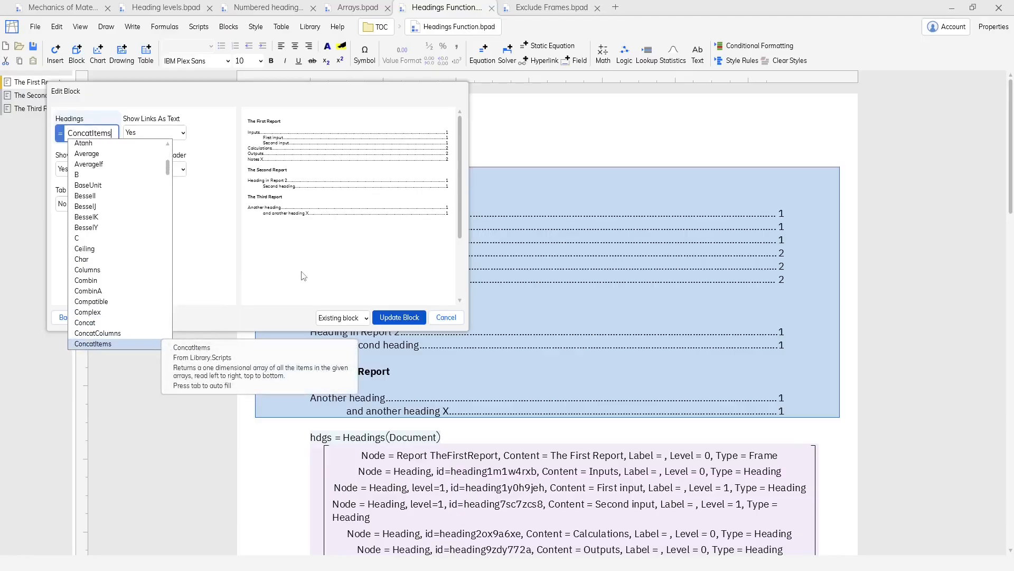
pyautogui.write('(')
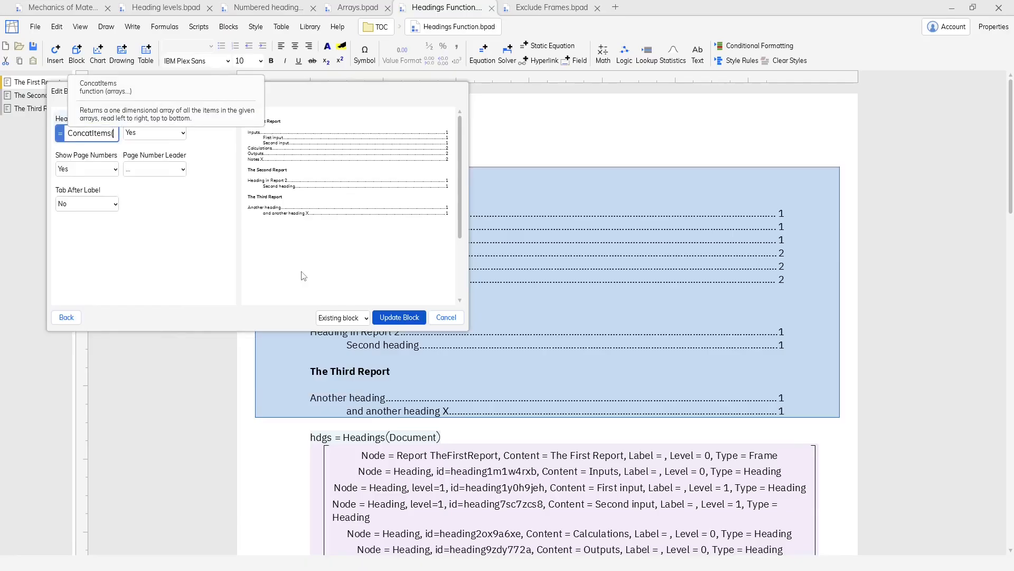
pyautogui.write('Headings')
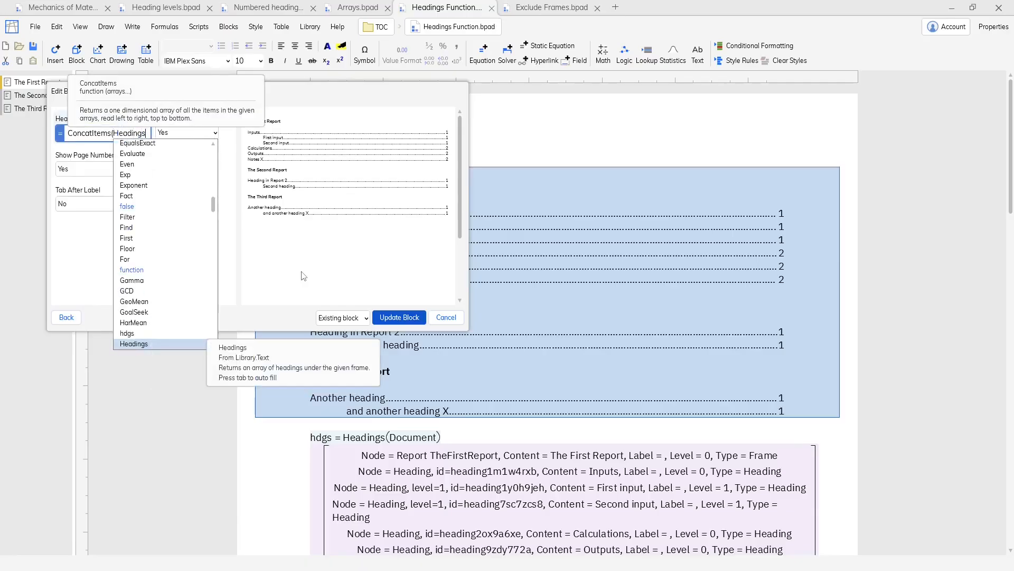
pyautogui.write('(')
pyautogui.write('TheF')
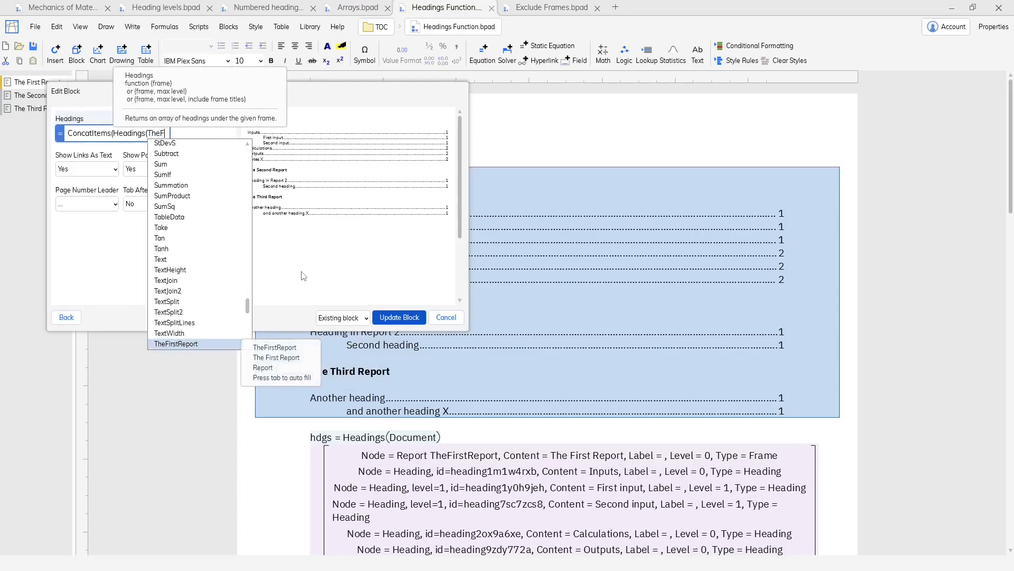
pyautogui.press('Tab')
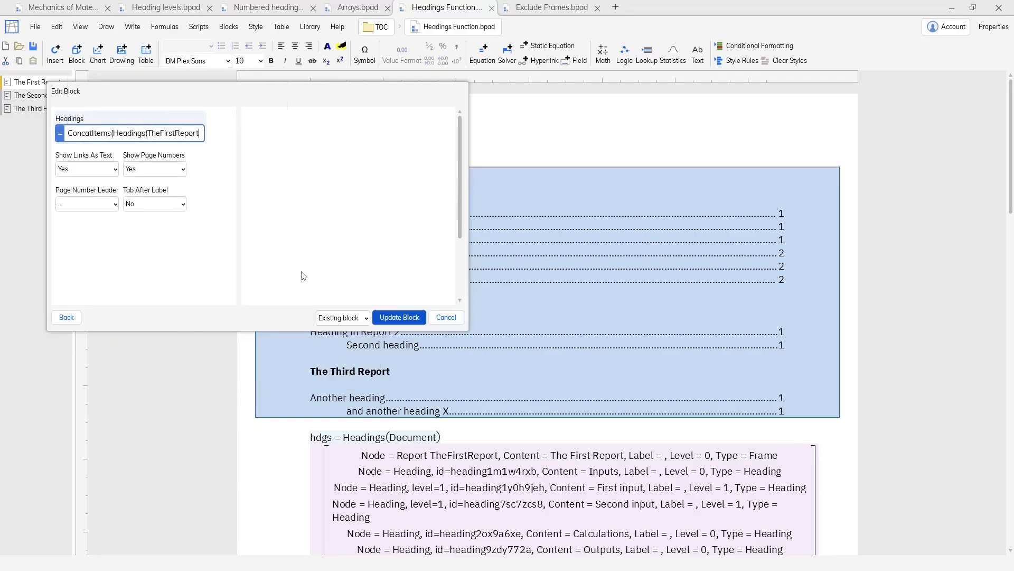
# Add Headings(TheThirdReport) as the second array of the ConcatItems formula and update the table of contents block
pyautogui.write('), Headings')
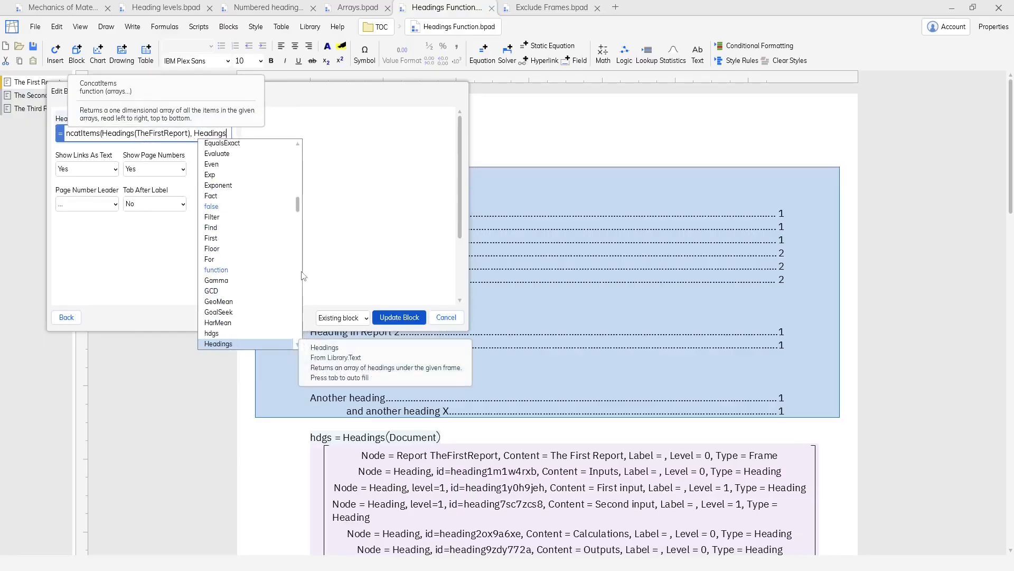
pyautogui.press('Tab')
pyautogui.write('(Thet')
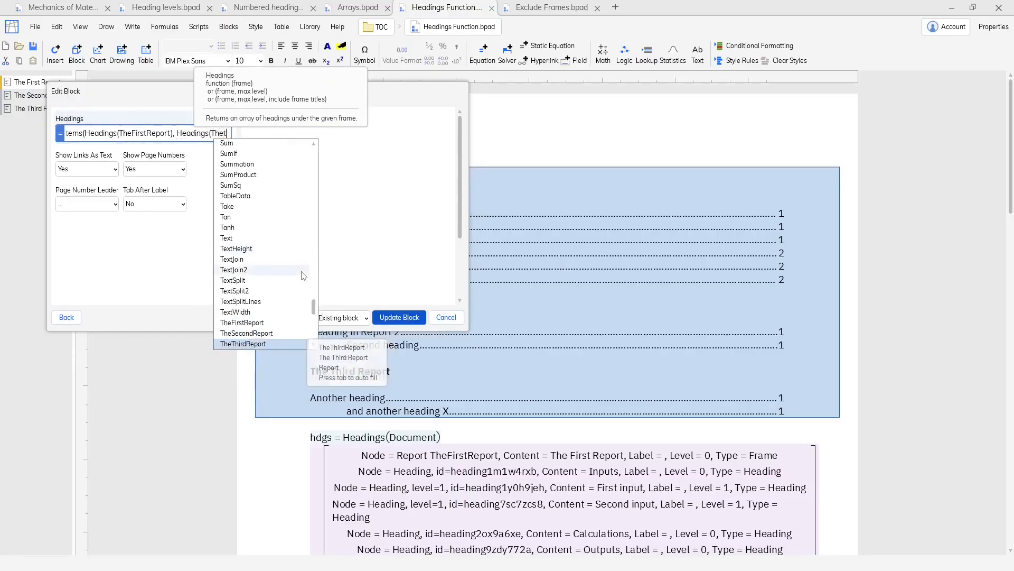
pyautogui.press('Tab')
pyautogui.write('))')
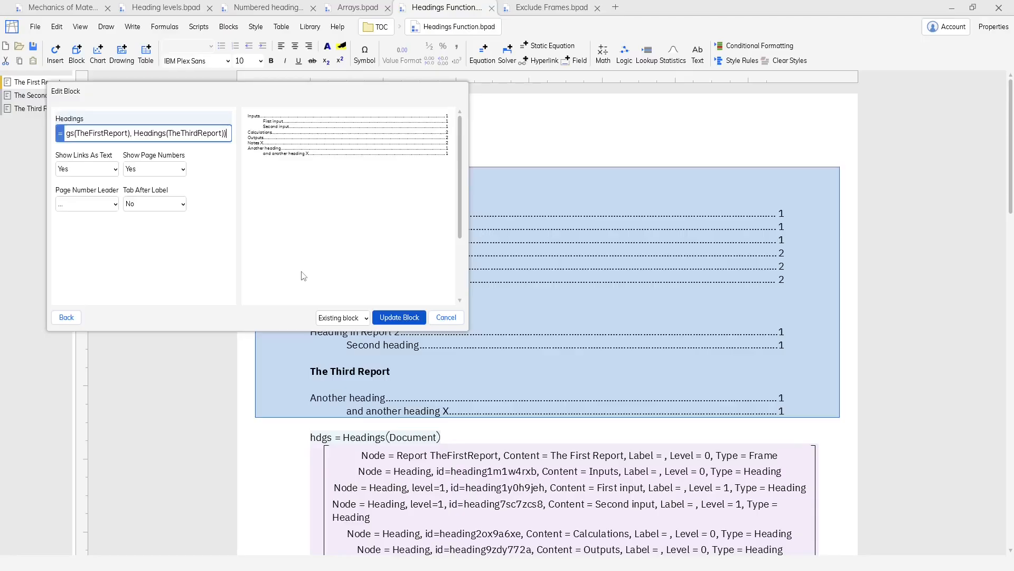
pyautogui.click(416, 317)
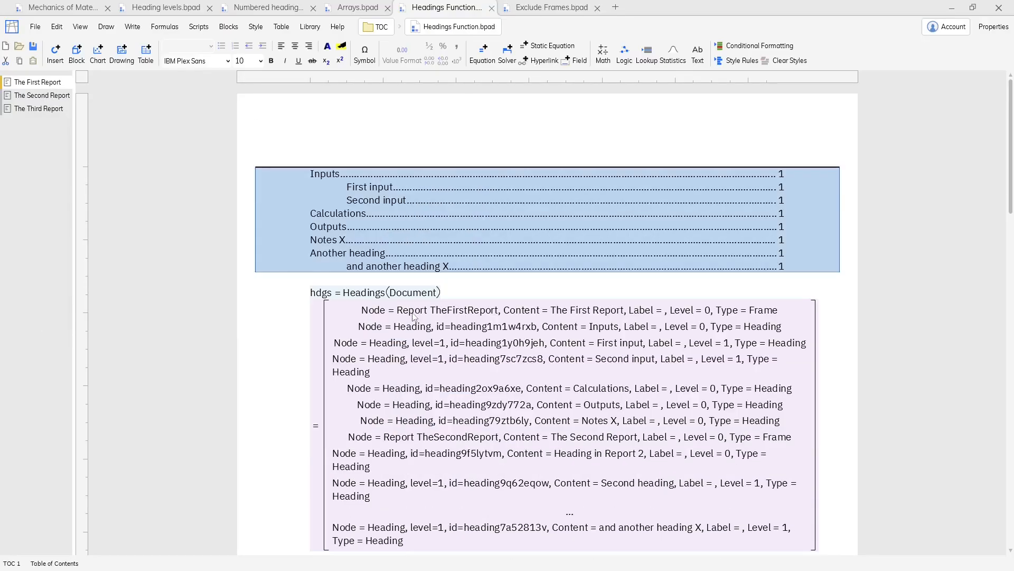
pyautogui.click(491, 281)
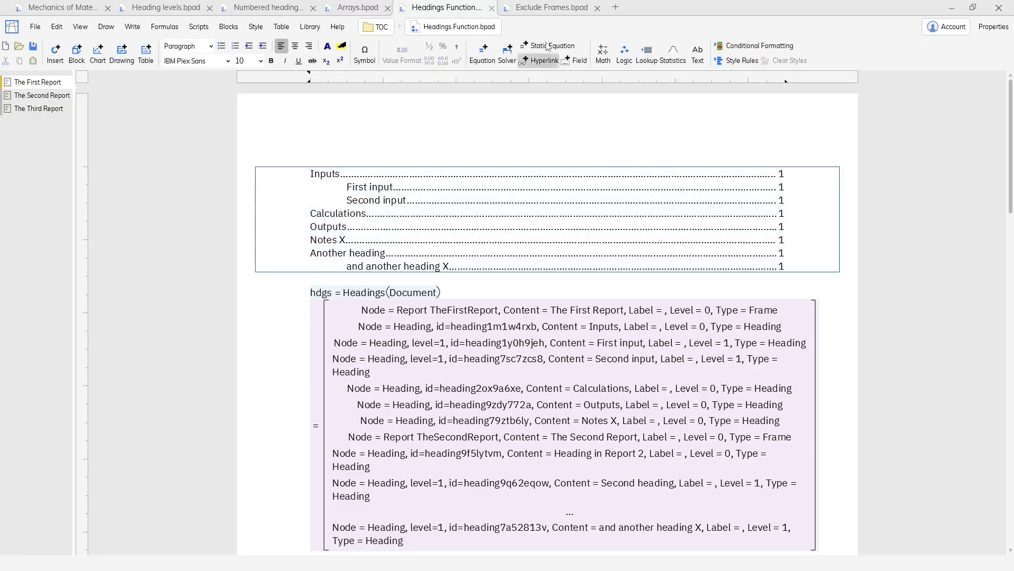
# In Exclude Frames.bpad, examine how the table of contents block's Headings formula wraps Headings(Document) in ExcludeFramesEndingInUnderscore
pyautogui.click(550, 8)
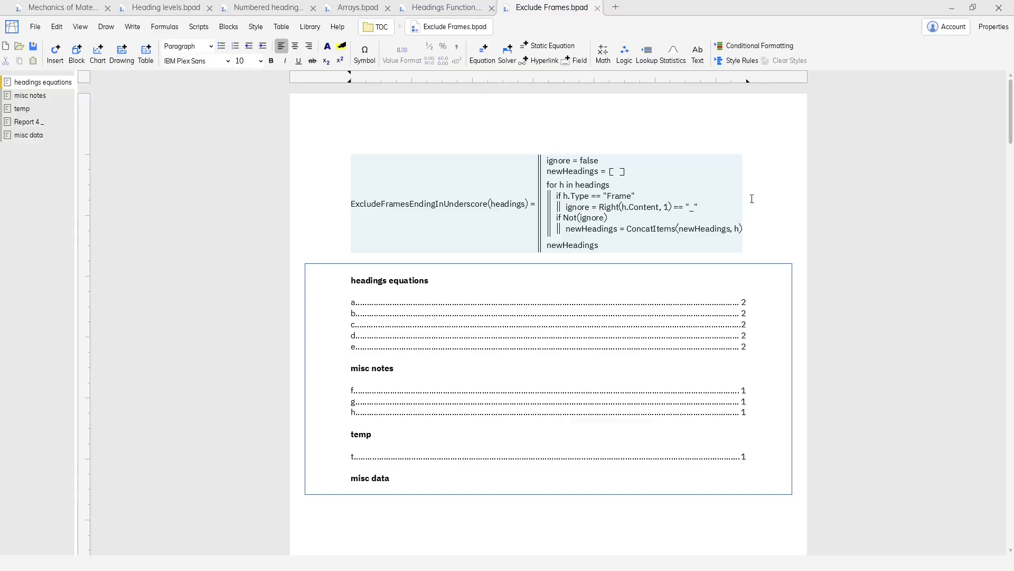
pyautogui.doubleClick(634, 308)
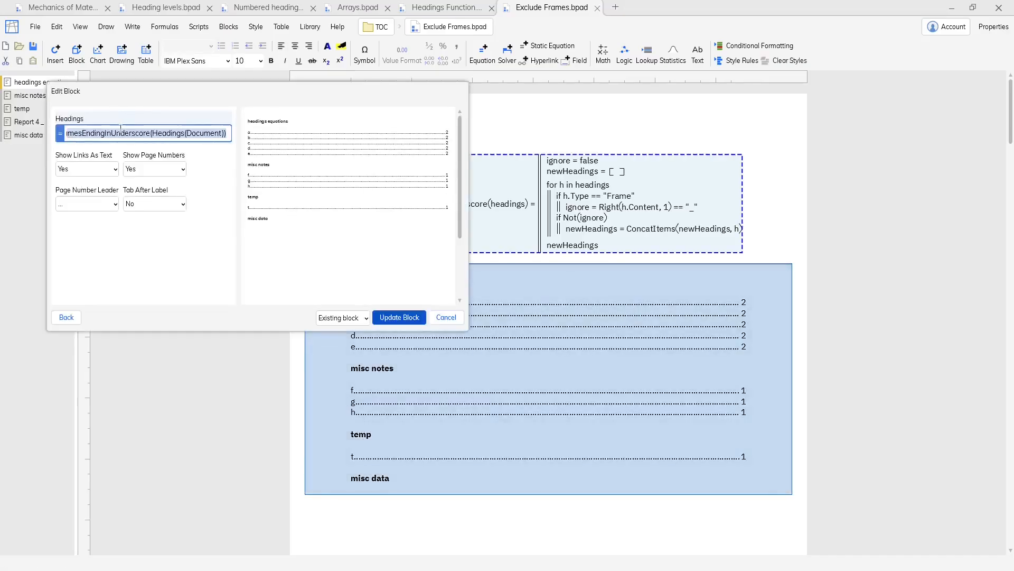
pyautogui.moveTo(120, 130); pyautogui.dragTo(2, 112)
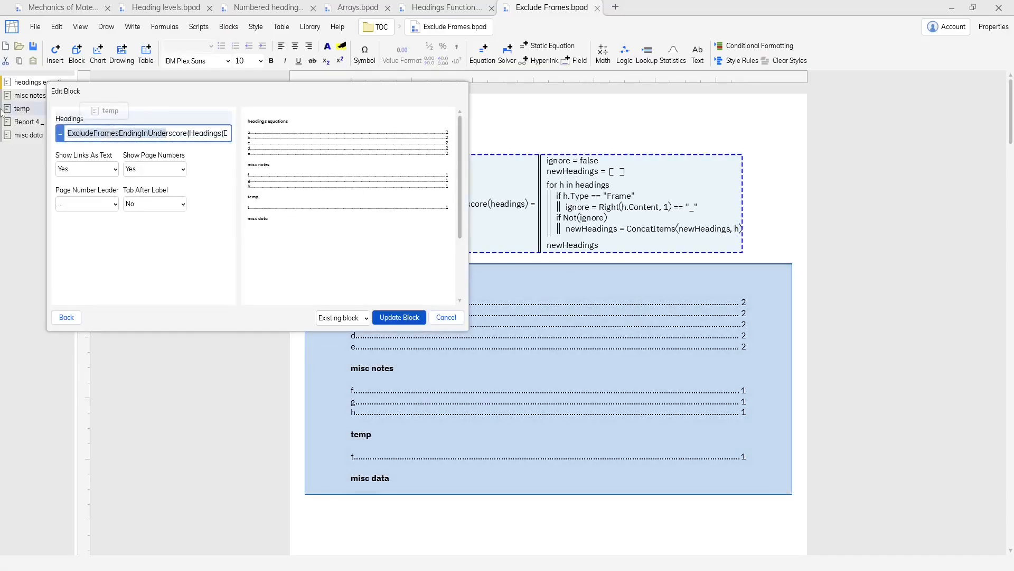
pyautogui.click(69, 132)
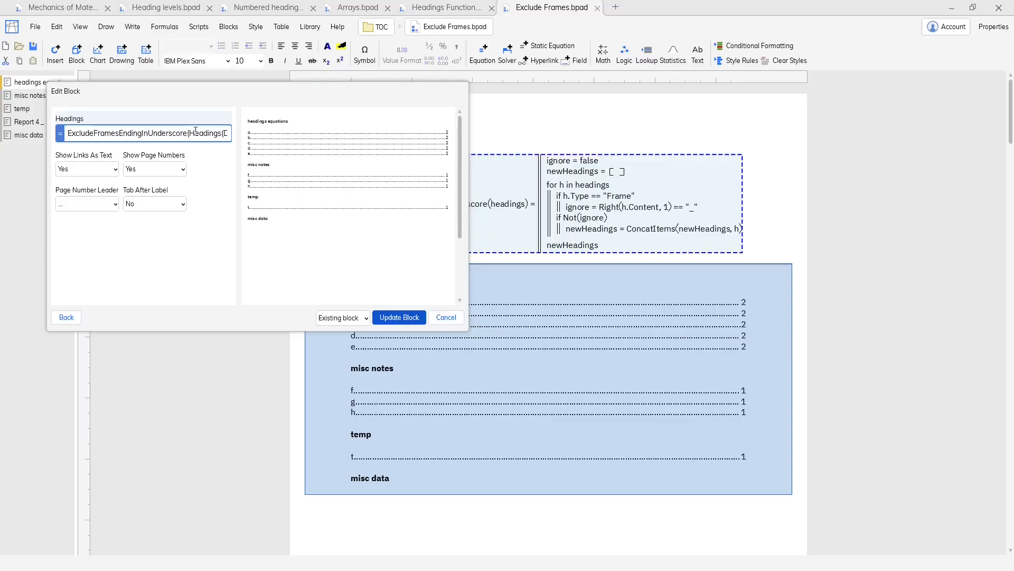
pyautogui.moveTo(196, 131); pyautogui.dragTo(272, 146)
pyautogui.click(228, 135)
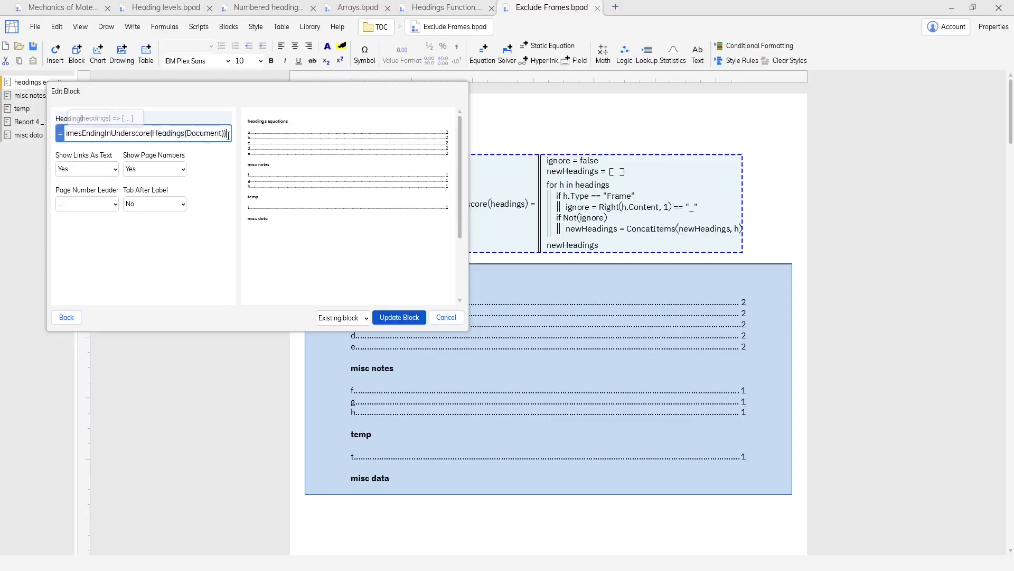
pyautogui.click(400, 317)
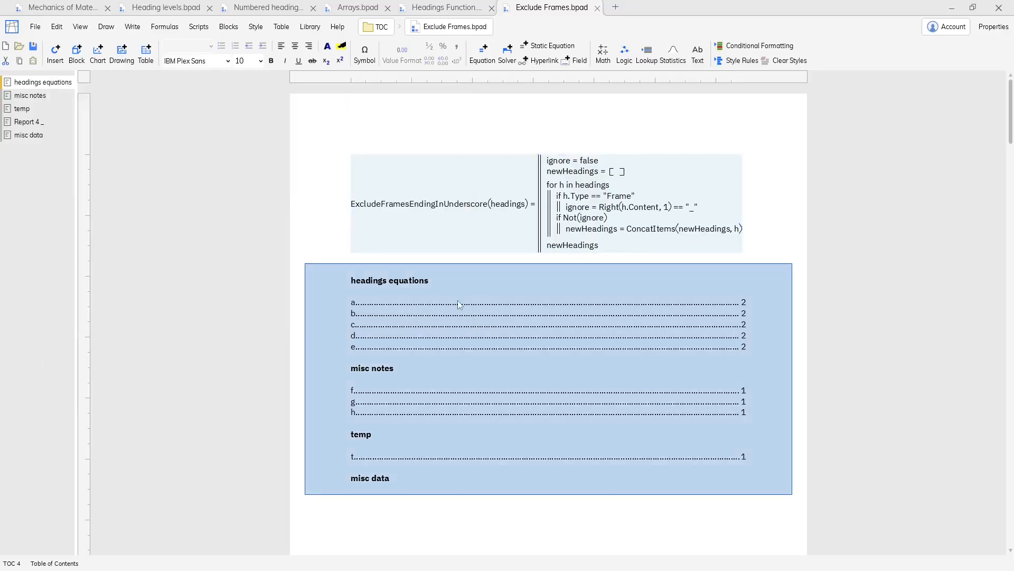
# Rename the temp frame by adding an underscore at the end of its name
pyautogui.click(33, 113)
pyautogui.click(32, 112)
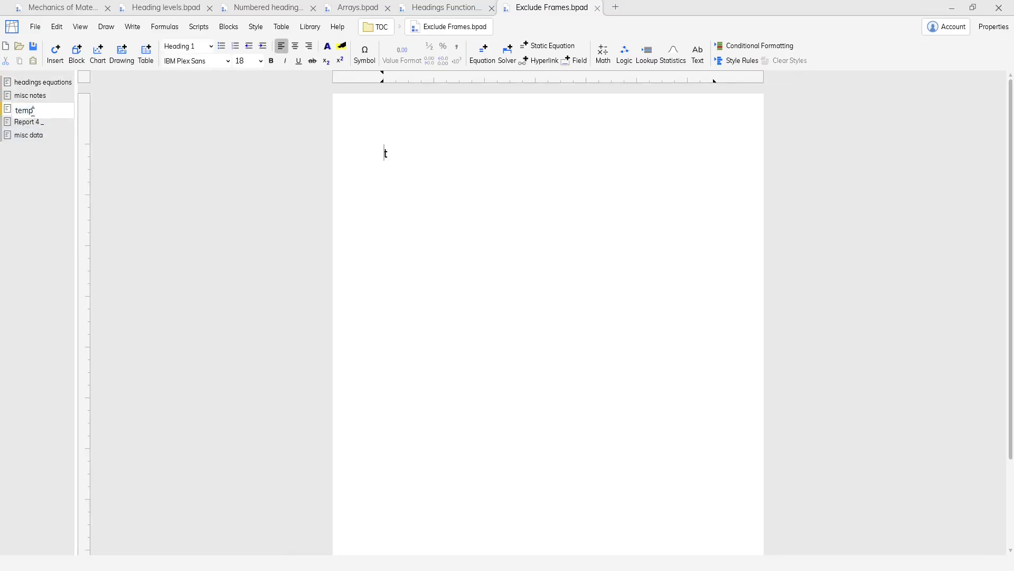
pyautogui.write('_')
pyautogui.press('Return')
# Return to the headings equations frame and recalculate the document to refresh its table of contents
pyautogui.click(55, 82)
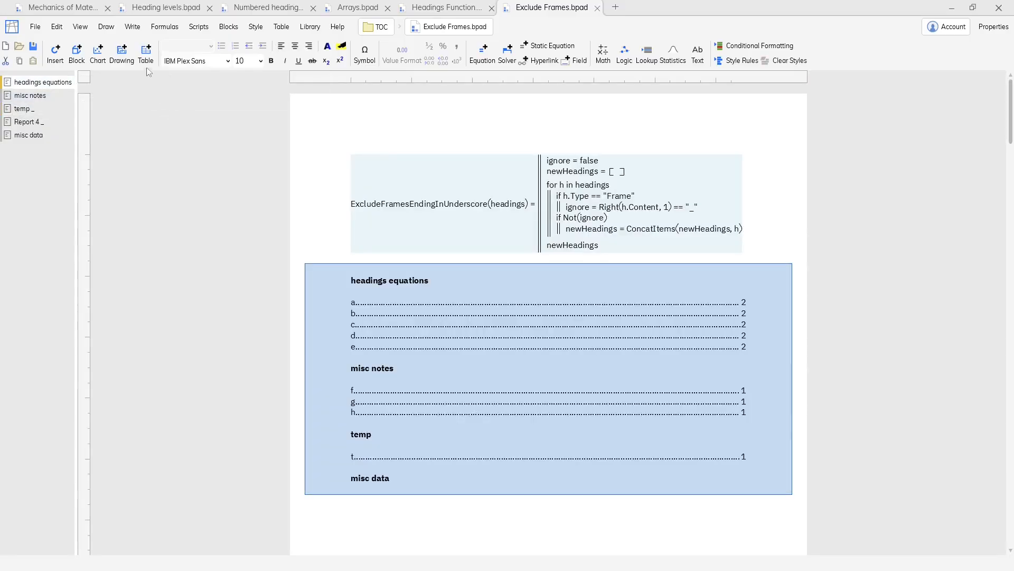
pyautogui.click(164, 26)
pyautogui.click(165, 41)
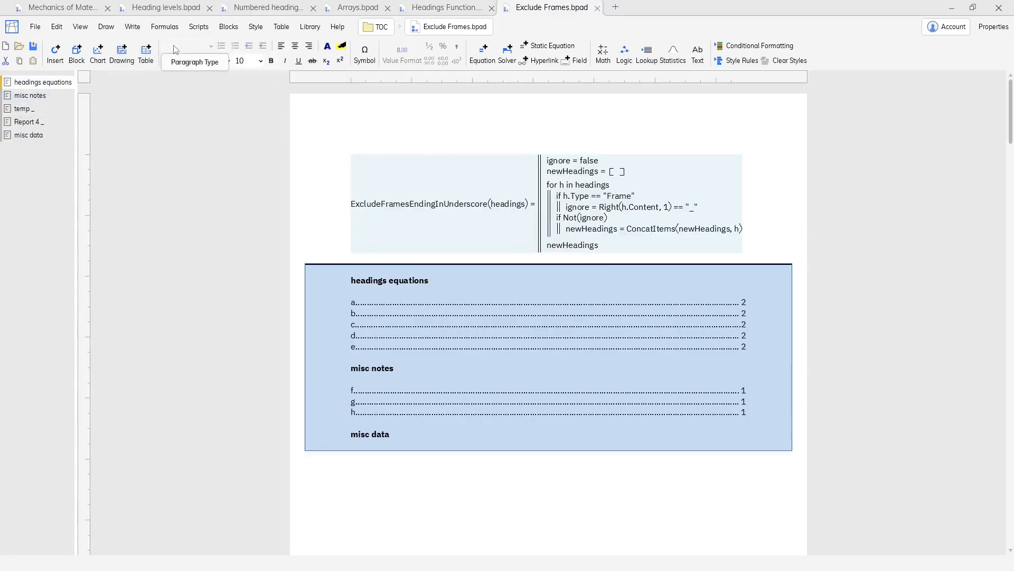
pyautogui.click(606, 496)
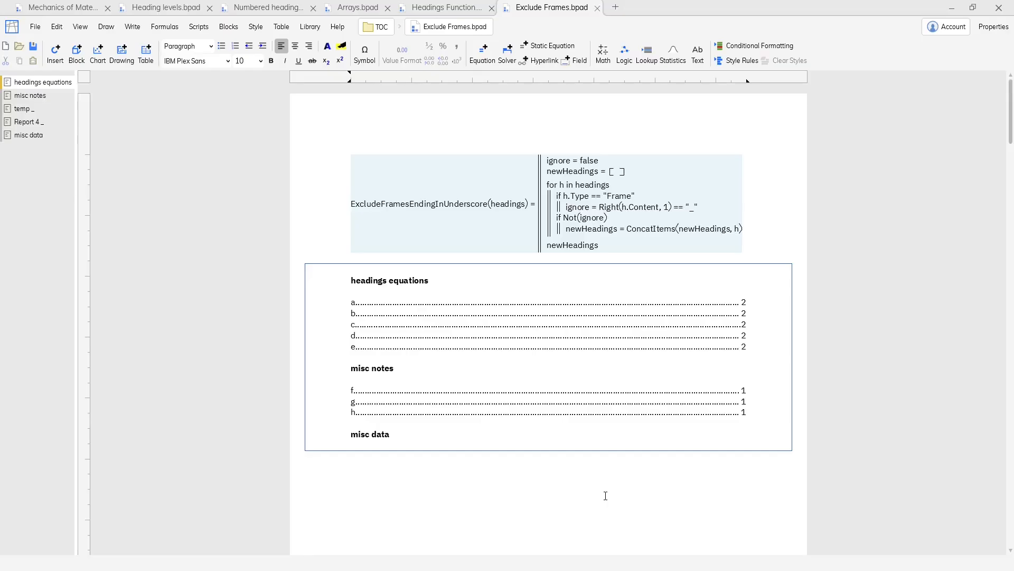
# Look back through the open example documents, from Headings Function.bpad to the Mechanics of Materials example
pyautogui.click(426, 7)
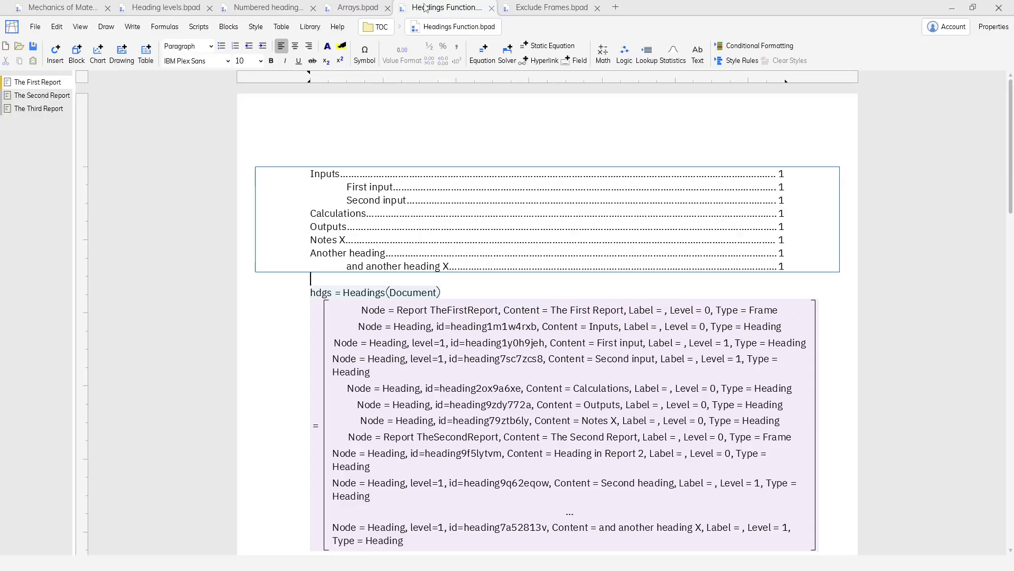
pyautogui.click(362, 6)
pyautogui.click(272, 7)
pyautogui.click(158, 7)
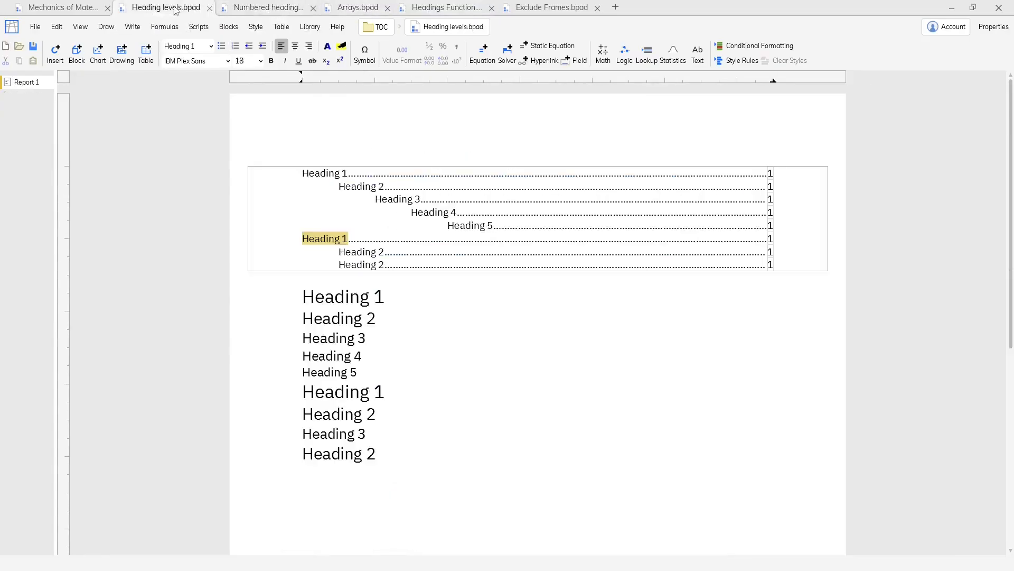
pyautogui.click(75, 11)
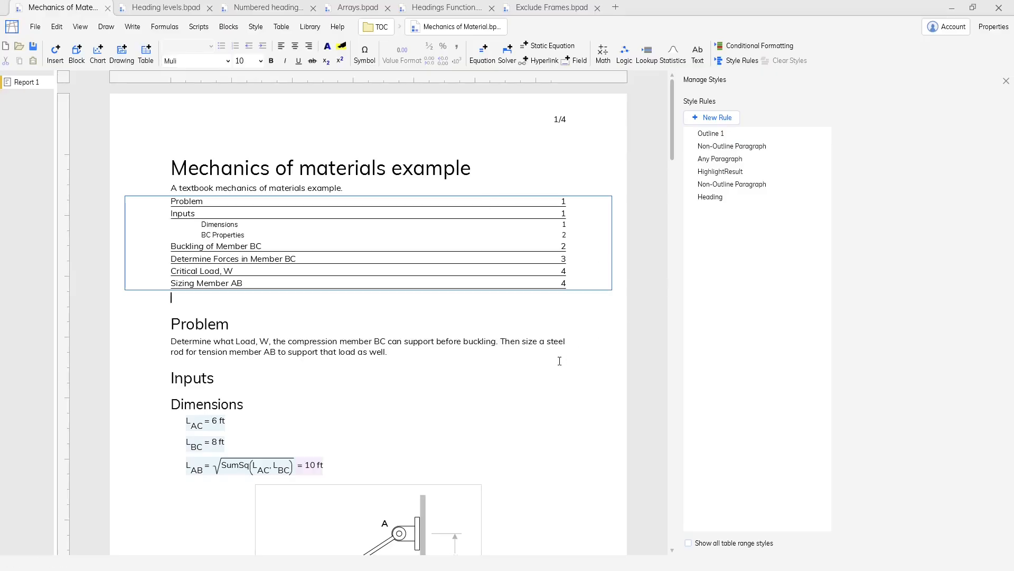